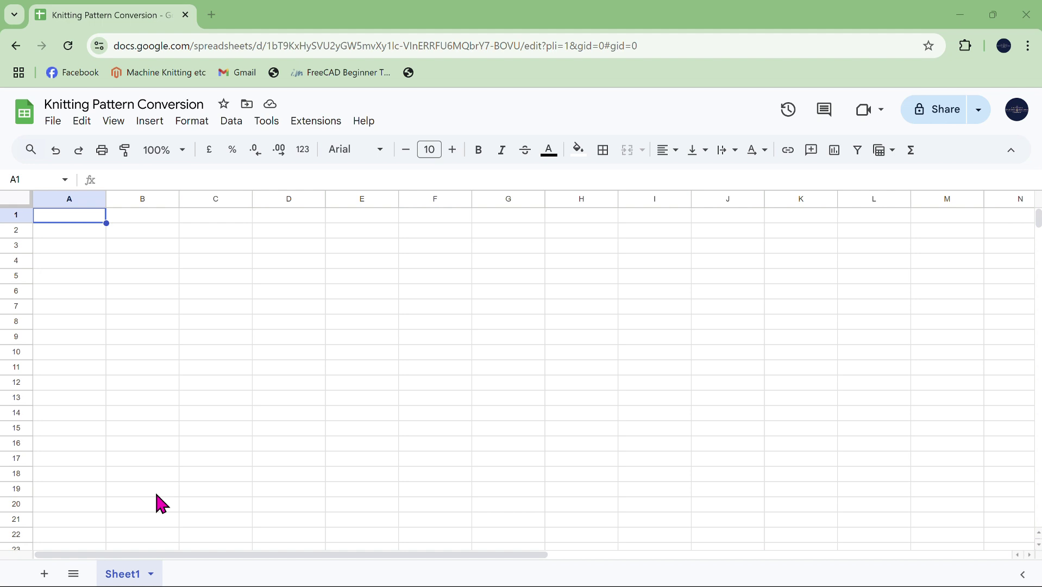
- Rename the sheet Sheet1 as "Stitch Conversions"
double_click(127, 576)
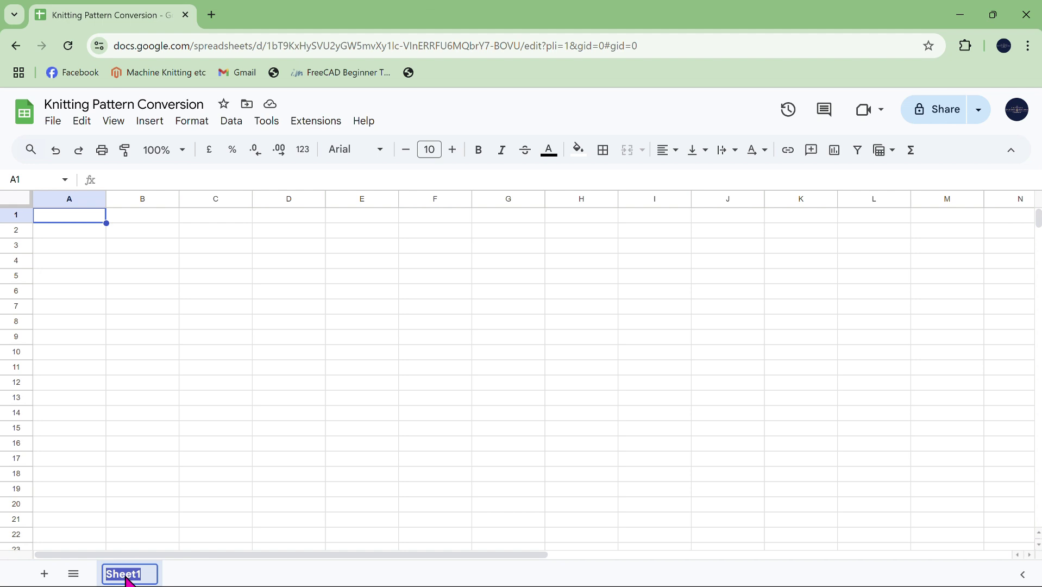
text(St)
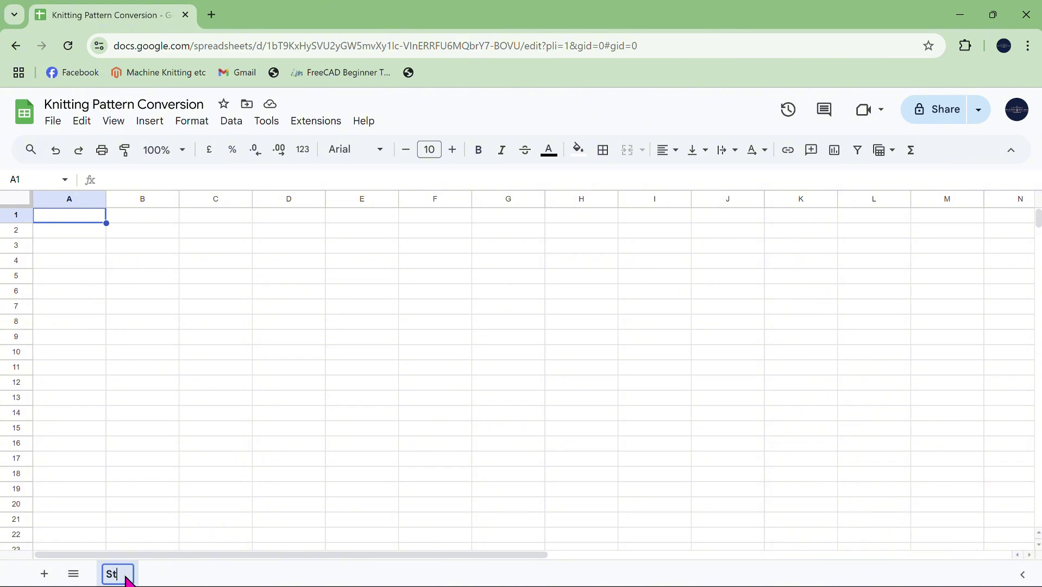
text(itch Conv)
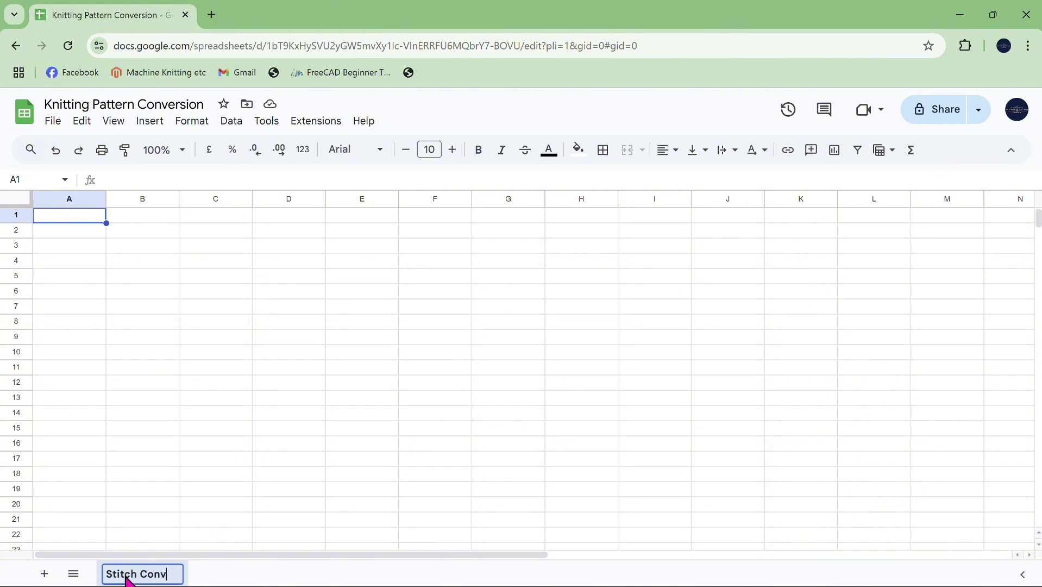
text(ersions)
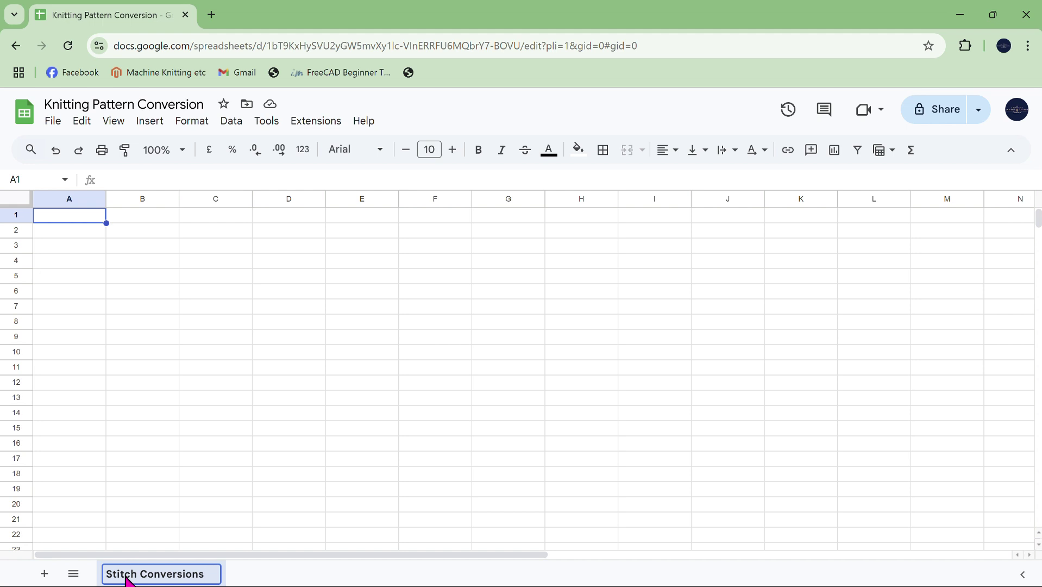
click(168, 312)
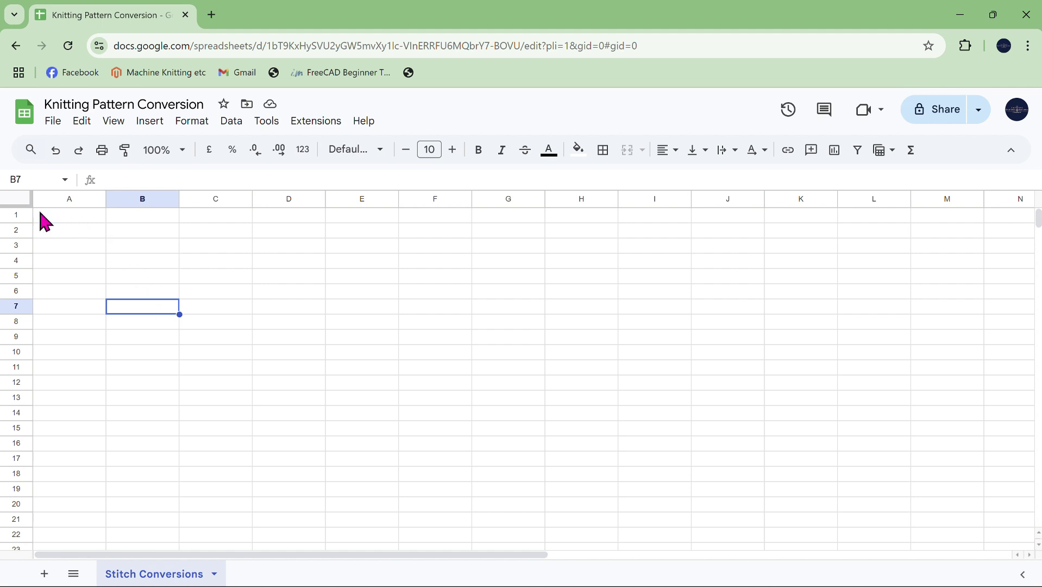
- Enter the label "The knitting pattern says there should be" in A2 and widen column A to fit it
click(66, 219)
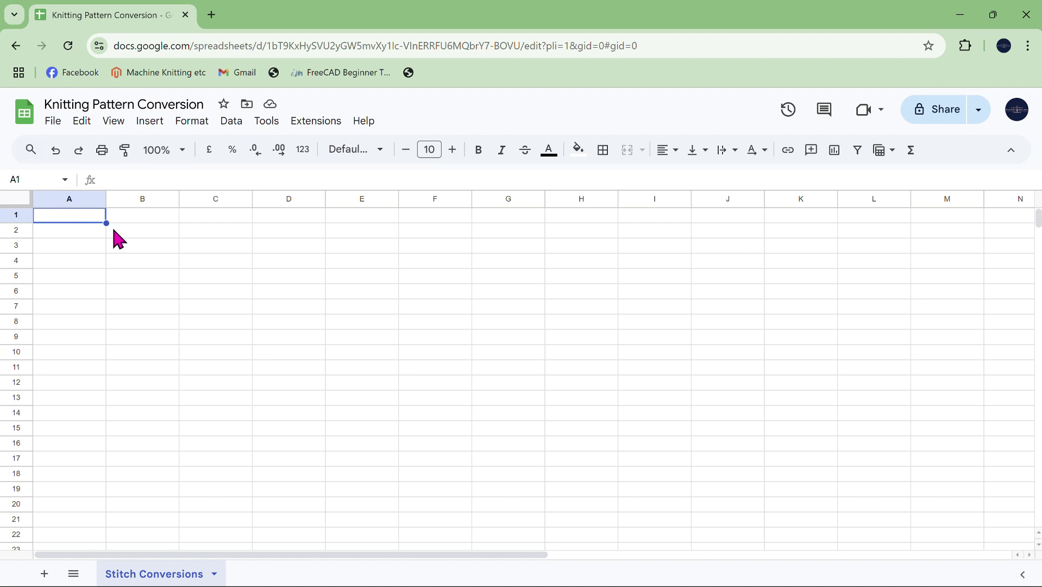
click(61, 230)
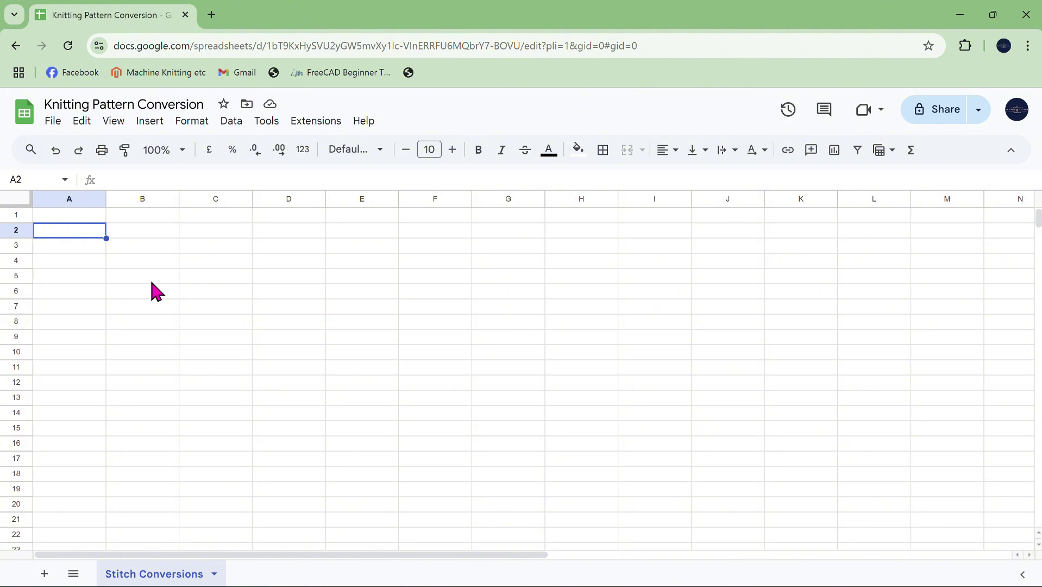
text(The )
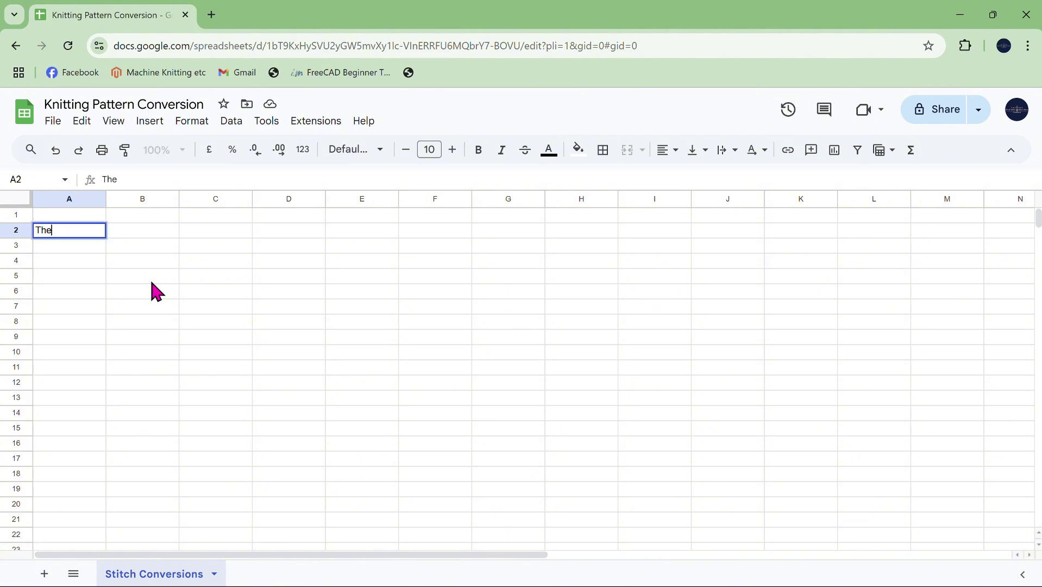
text(knitting patte)
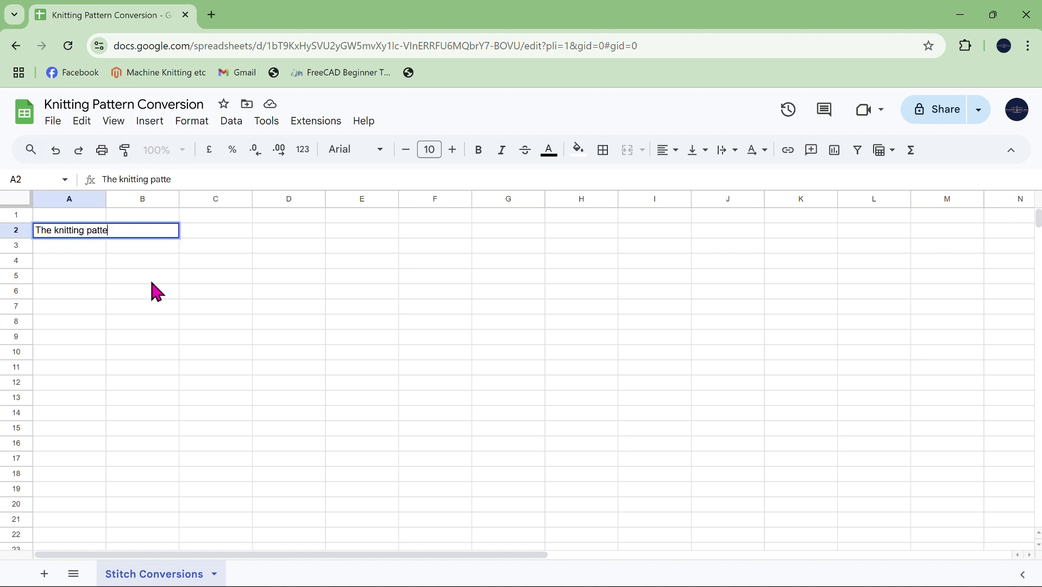
text(rn says there)
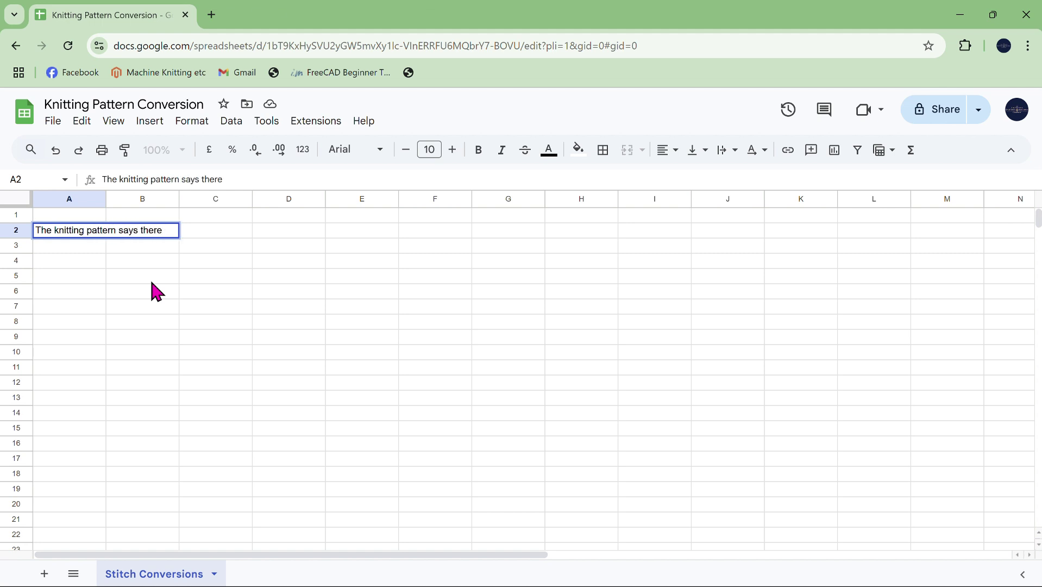
text( shou)
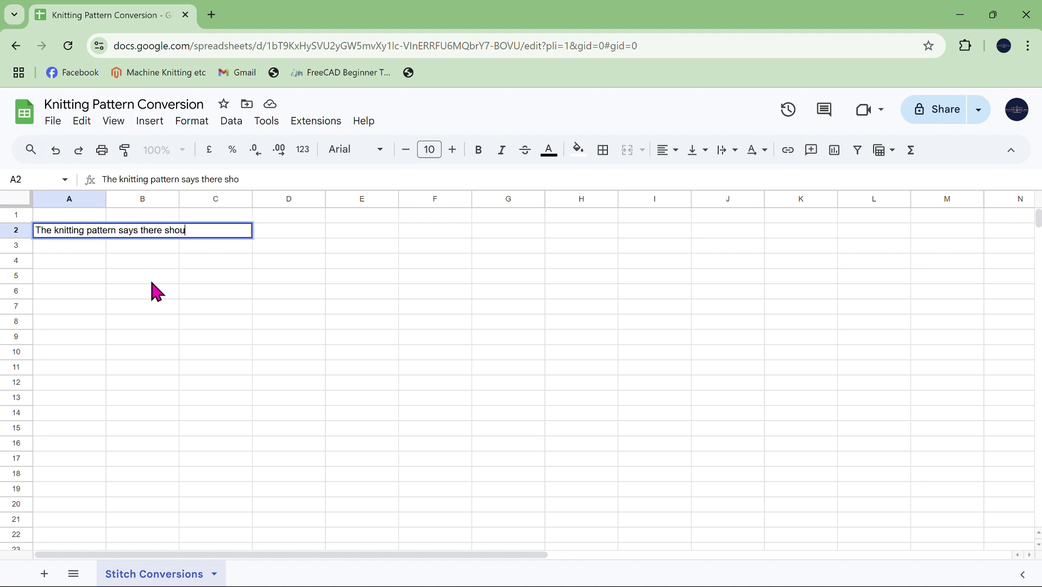
text(ld be)
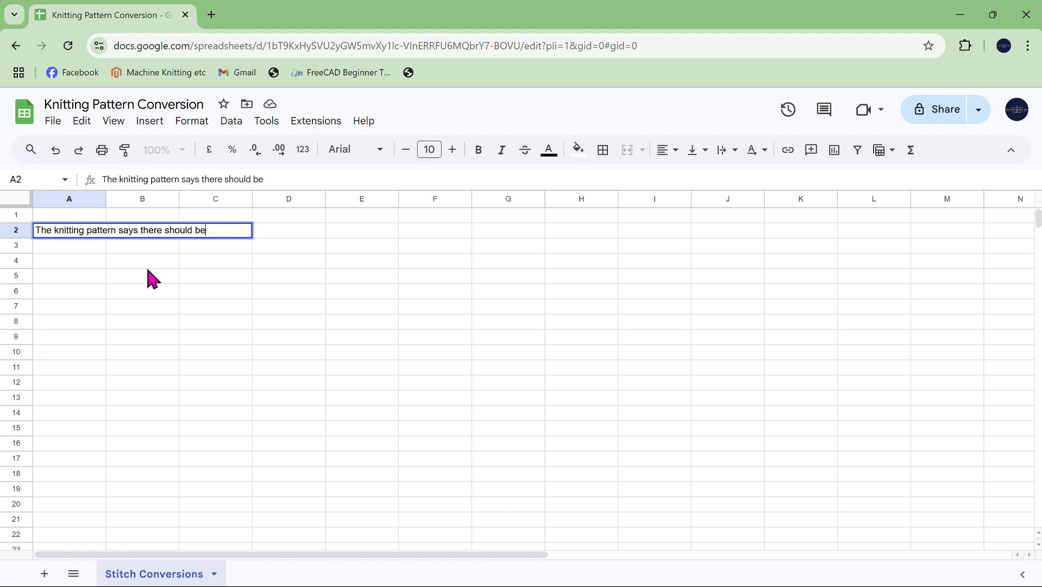
drag(105, 198, 223, 200)
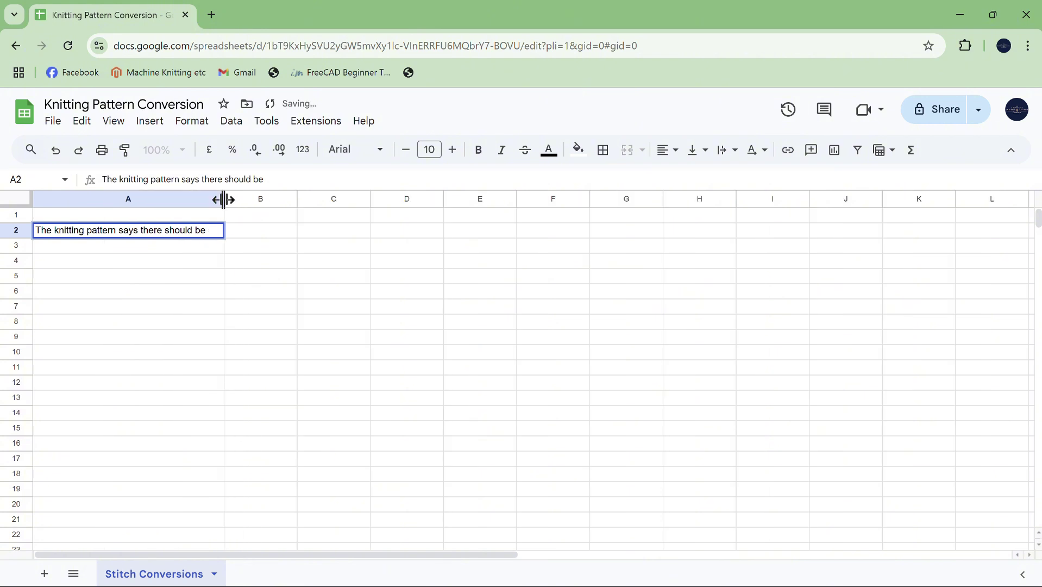
click(187, 244)
- Enter 22 in B2 and "stitches, and" in C2
click(250, 236)
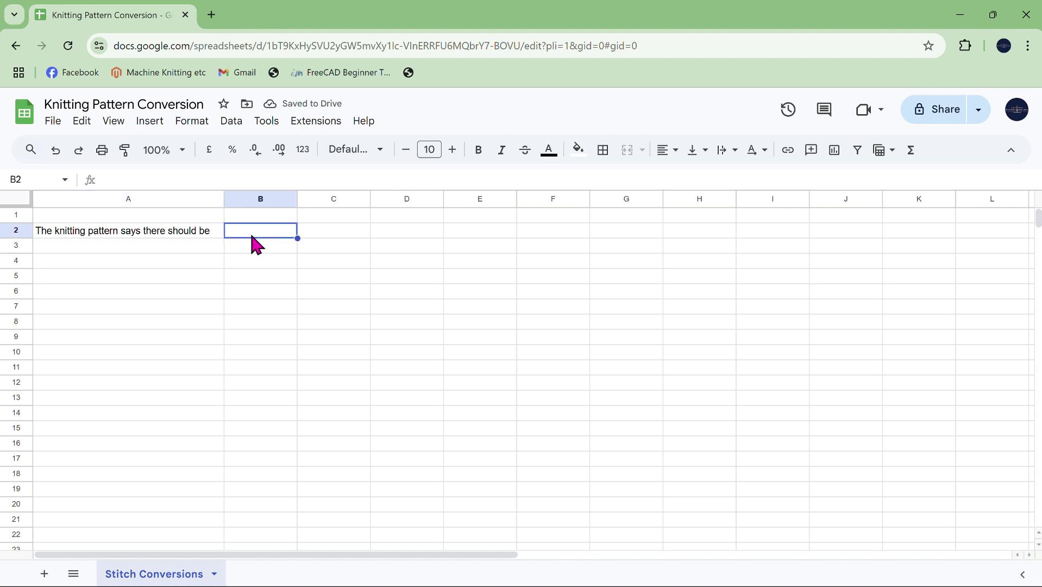
click(334, 230)
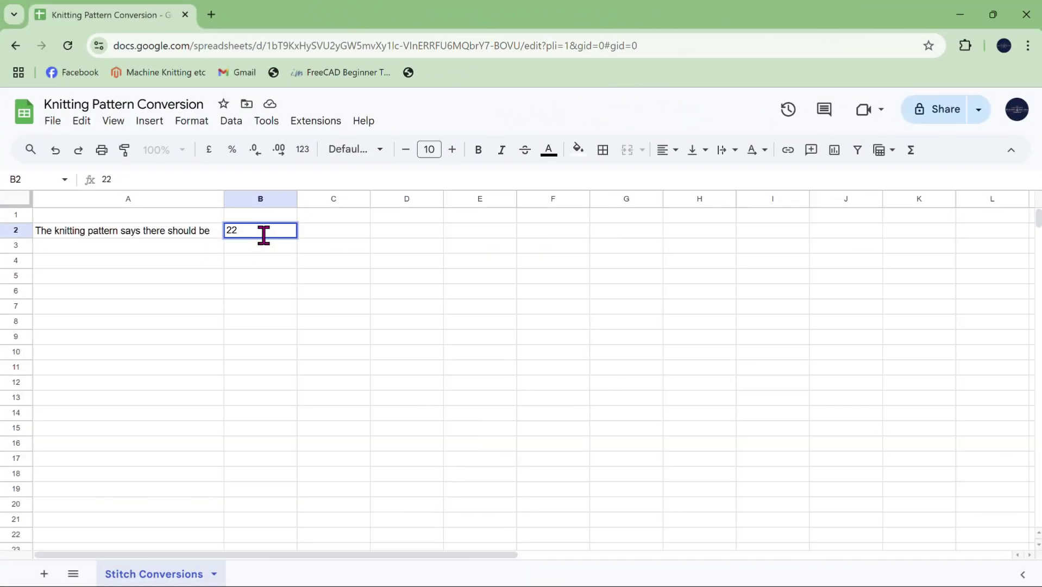
click(324, 230)
text(stitches)
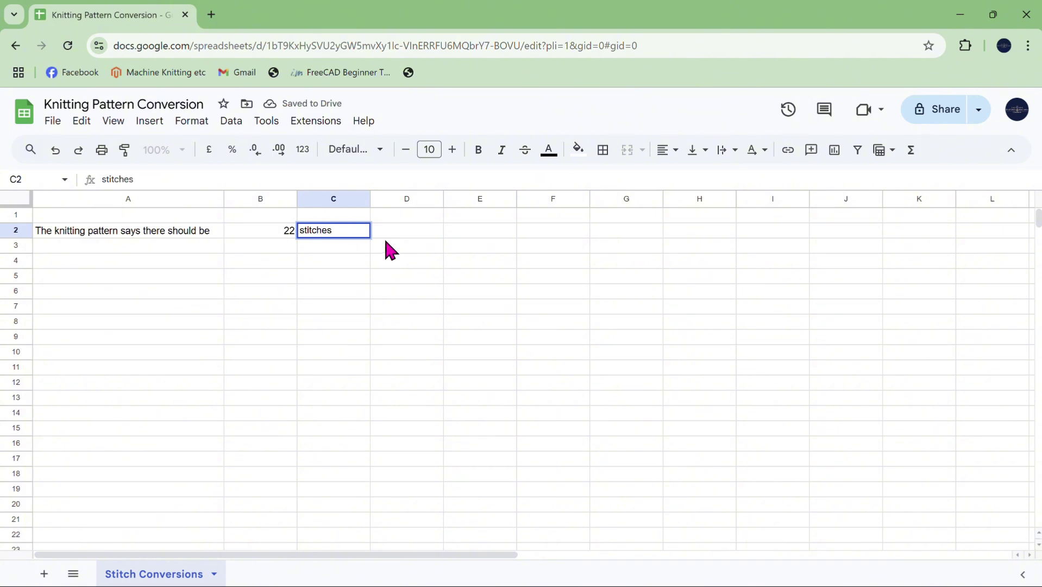
click(403, 240)
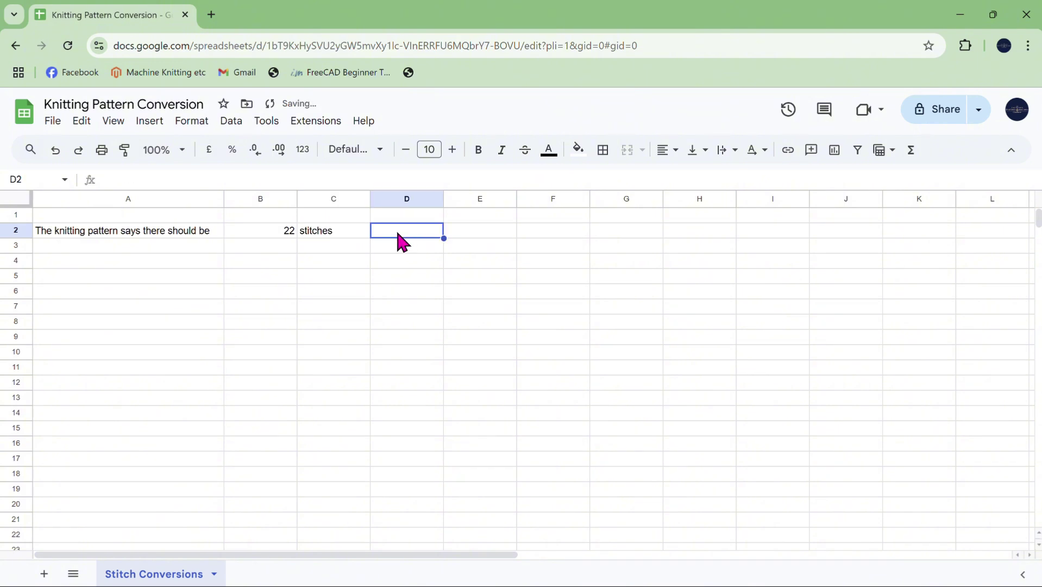
click(346, 233)
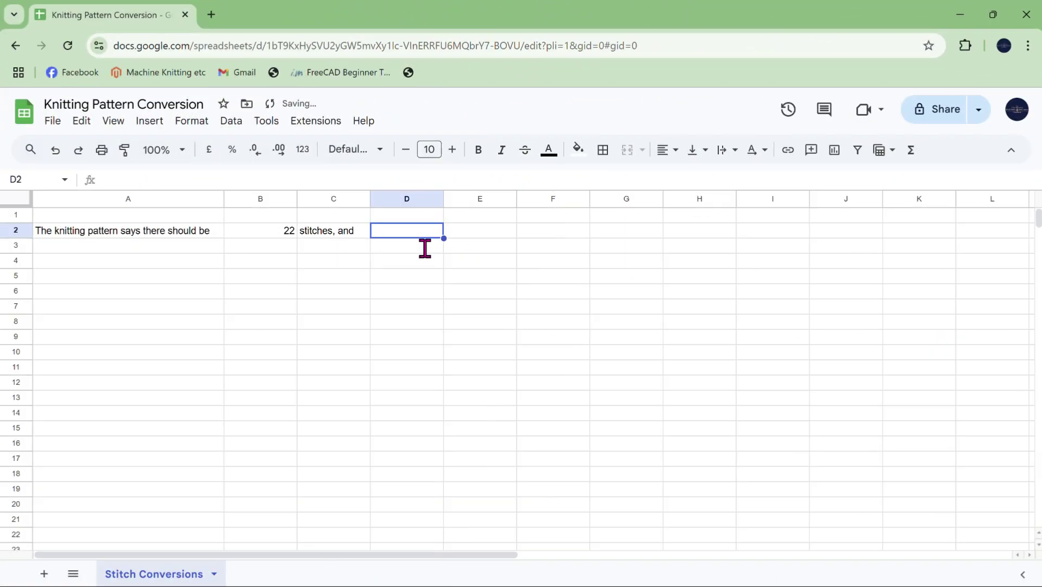
- Enter 35 in D2 and "rows to 10cm" in E2
text(35)
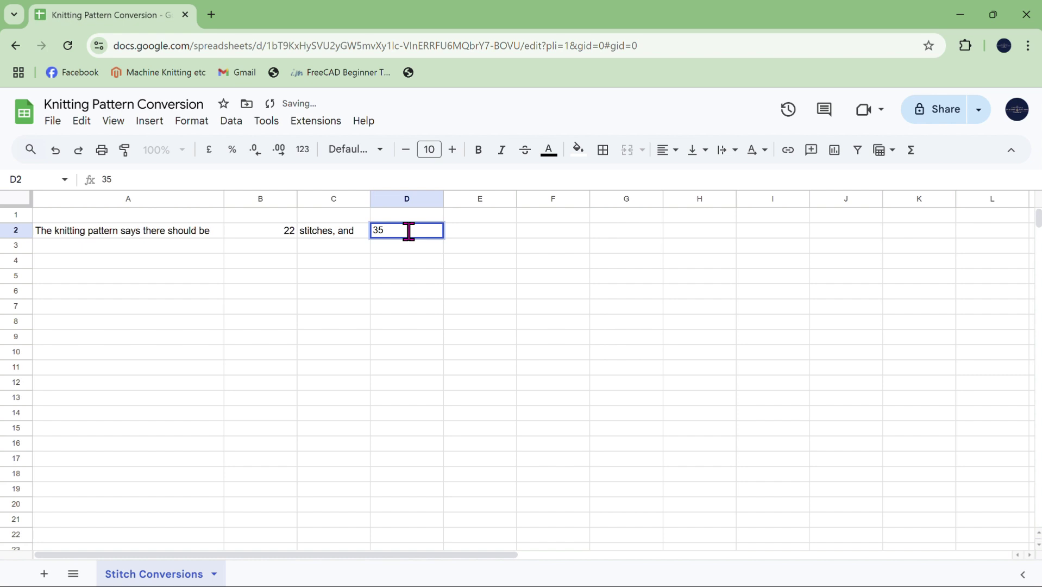
click(465, 226)
text(ro)
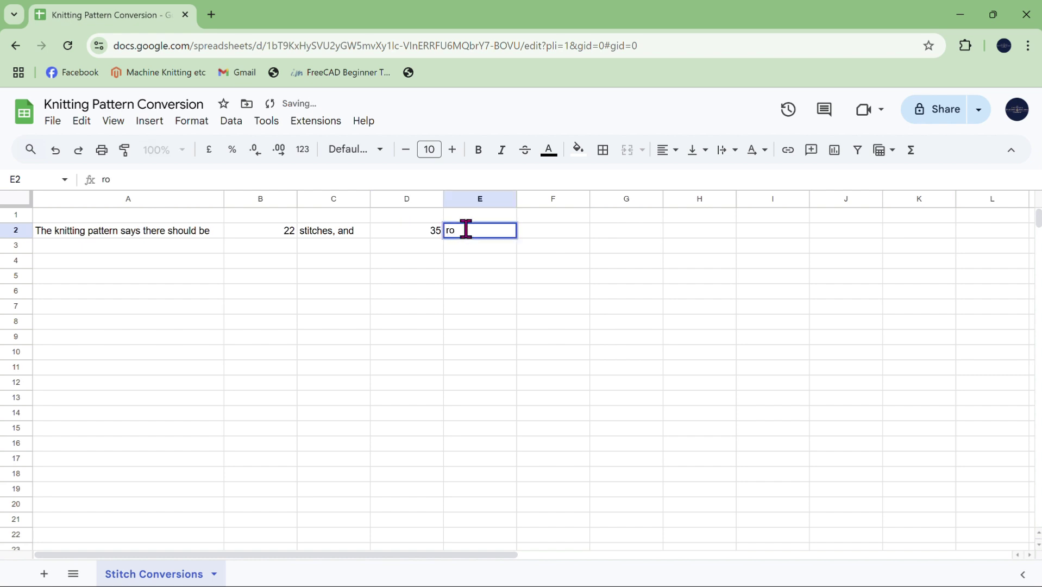
text(ws to 10)
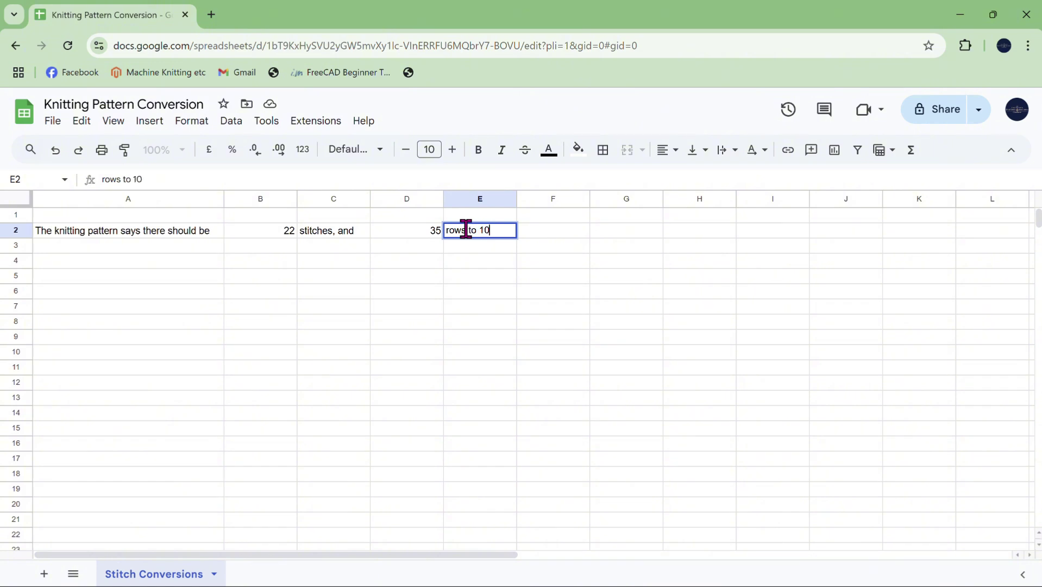
text(cm)
- Narrow columns B and D to fit their two-digit numbers closely
drag(298, 199, 254, 199)
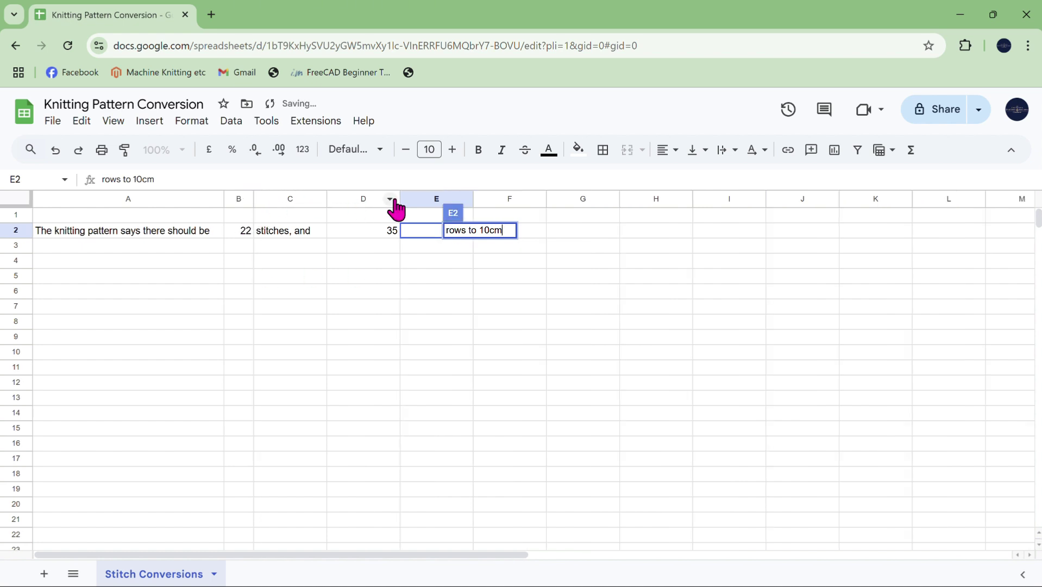
drag(400, 199, 352, 199)
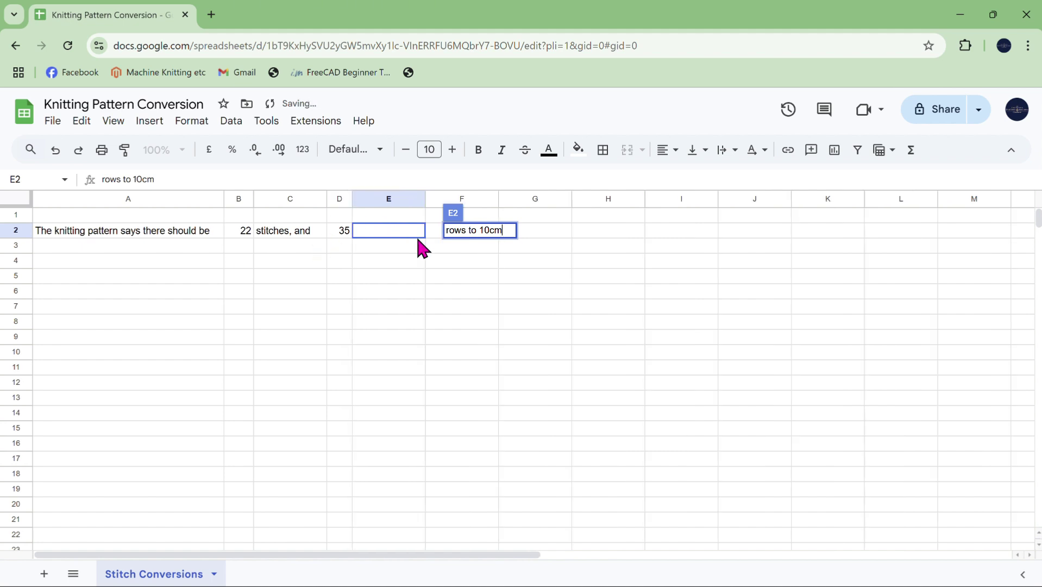
drag(434, 228, 435, 230)
click(462, 265)
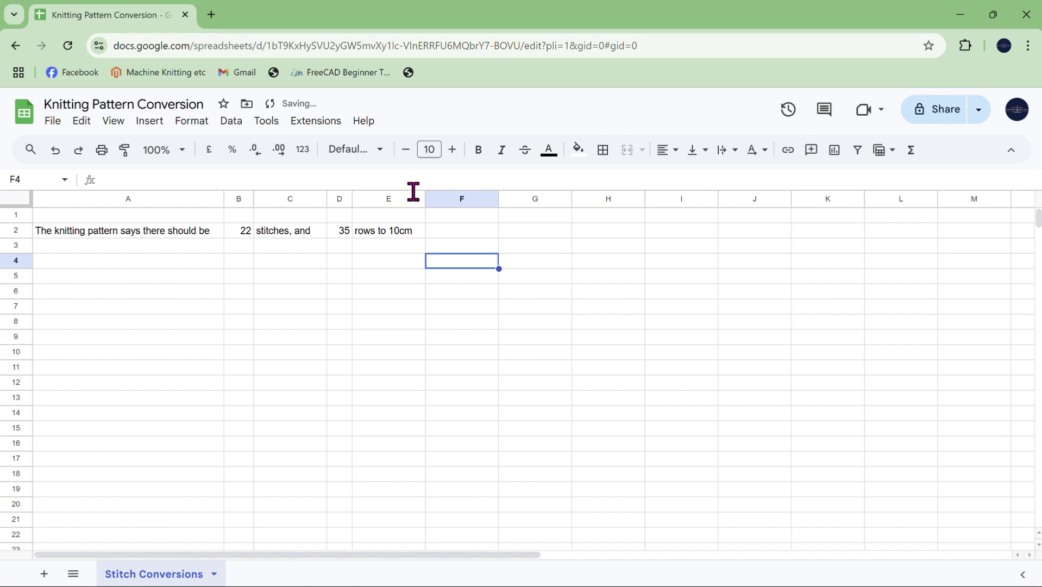
- Centre the contents of columns B through D horizontally
click(239, 199)
shift+click(340, 204)
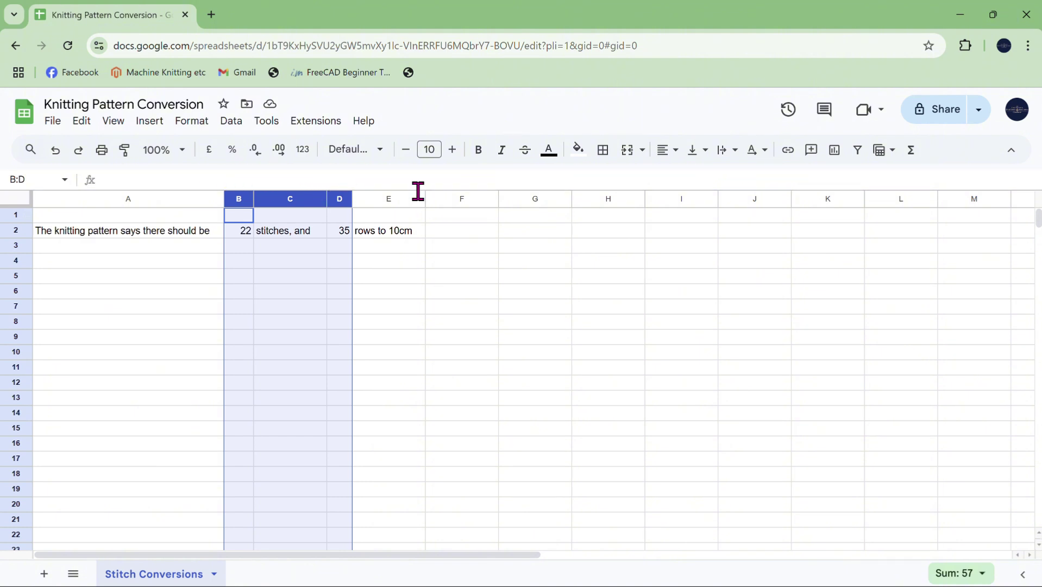
click(669, 151)
click(690, 180)
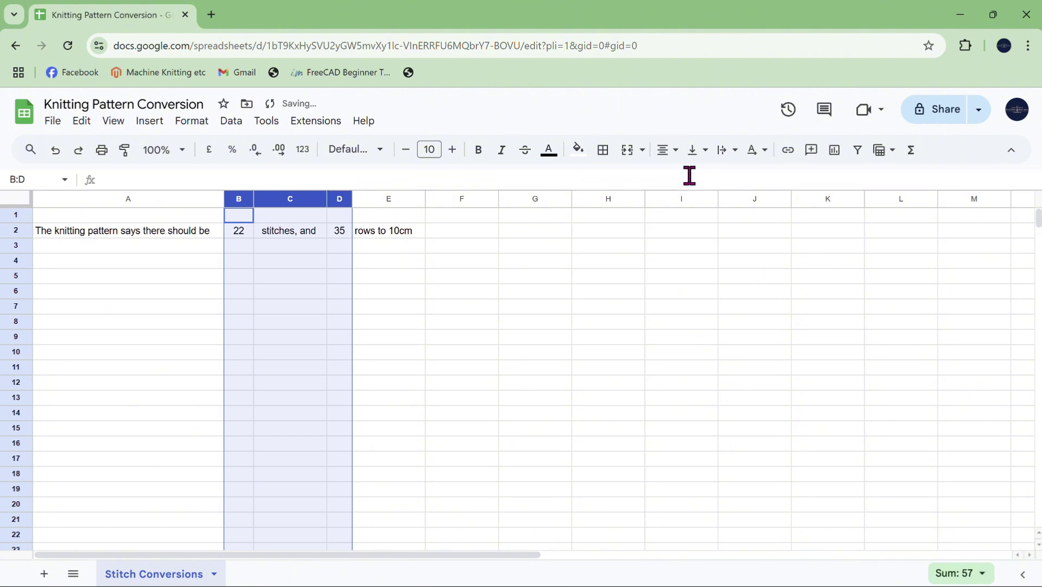
click(389, 286)
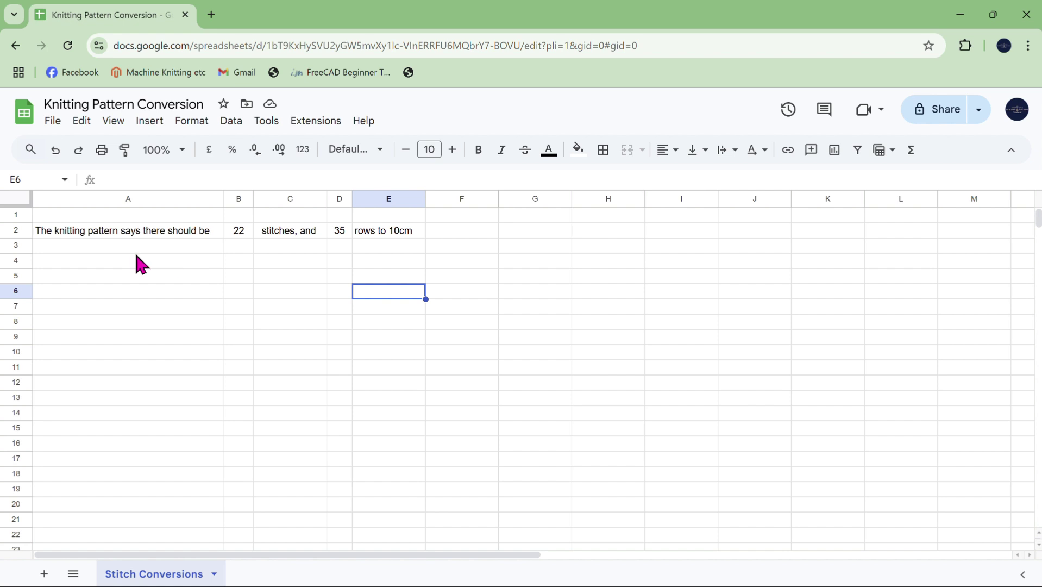
- Enter the label "This equates to" in A4 and align it to the right of the cell
click(73, 264)
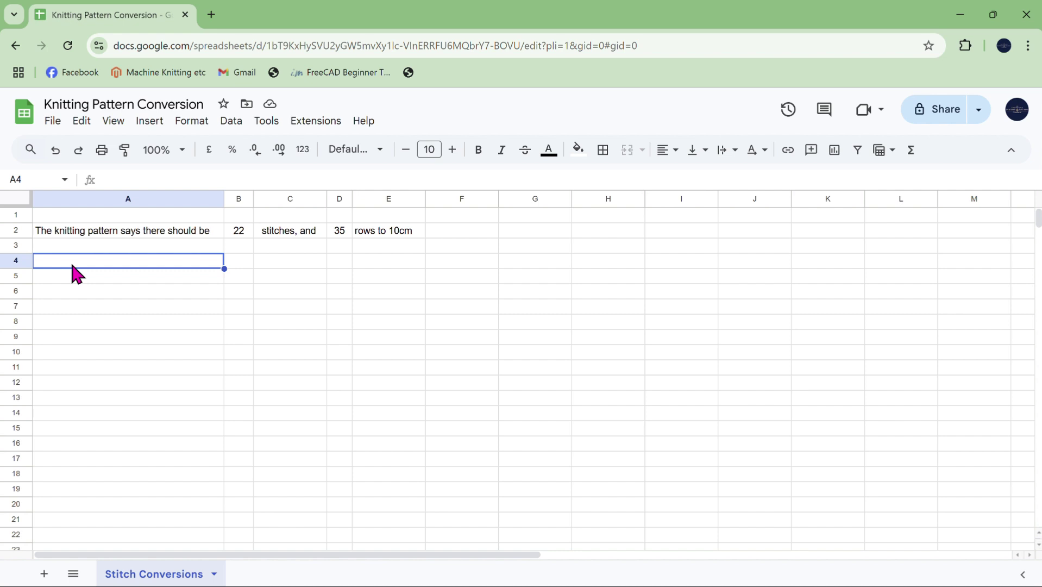
text(This e)
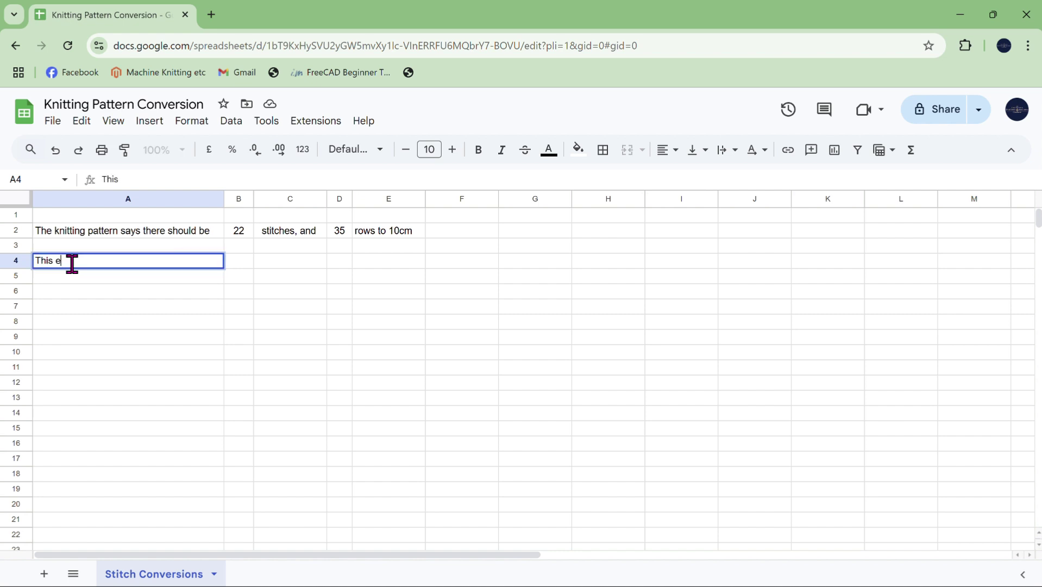
text(quates to)
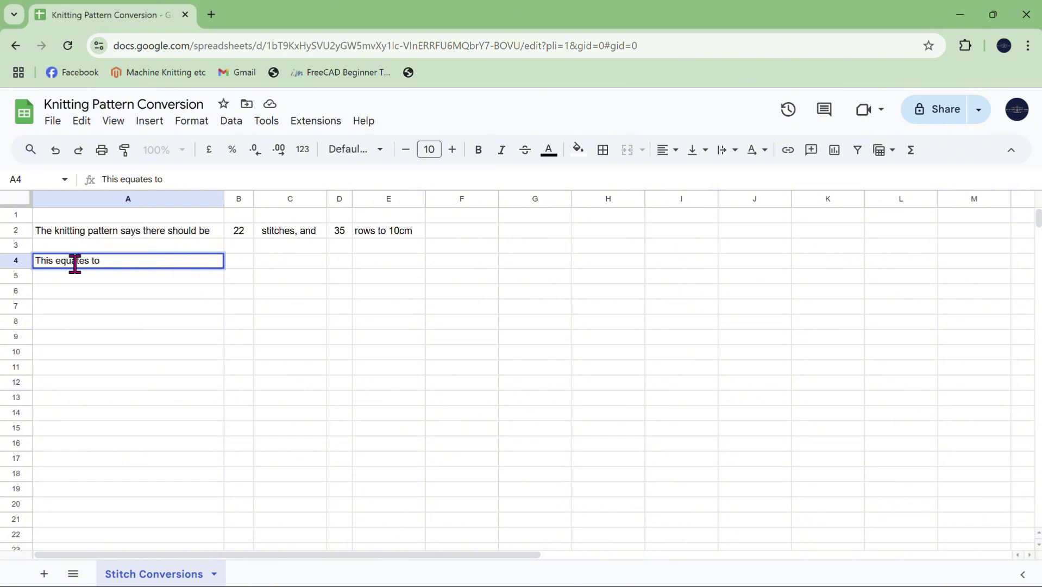
click(166, 307)
click(131, 260)
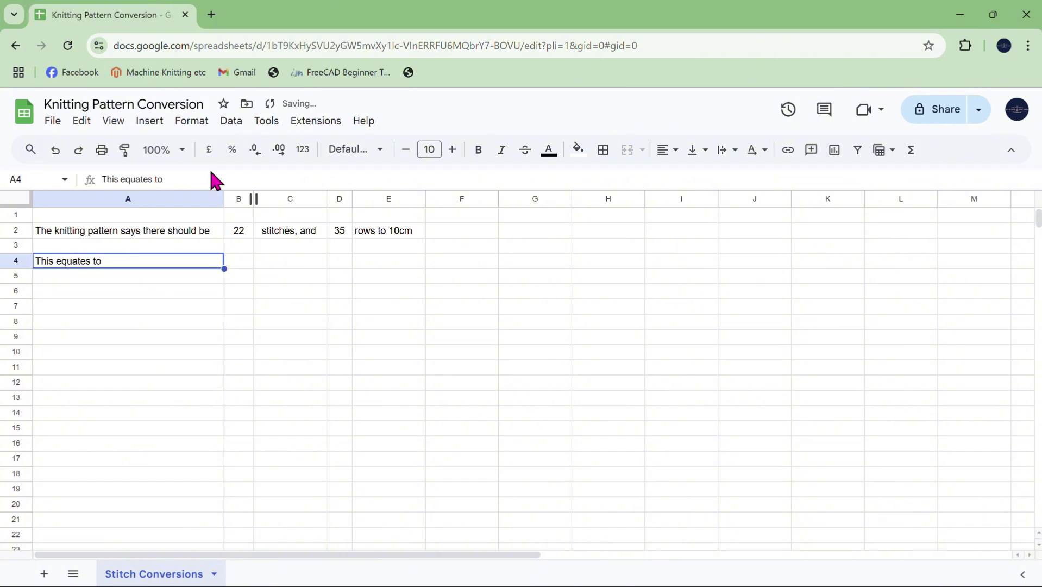
click(669, 153)
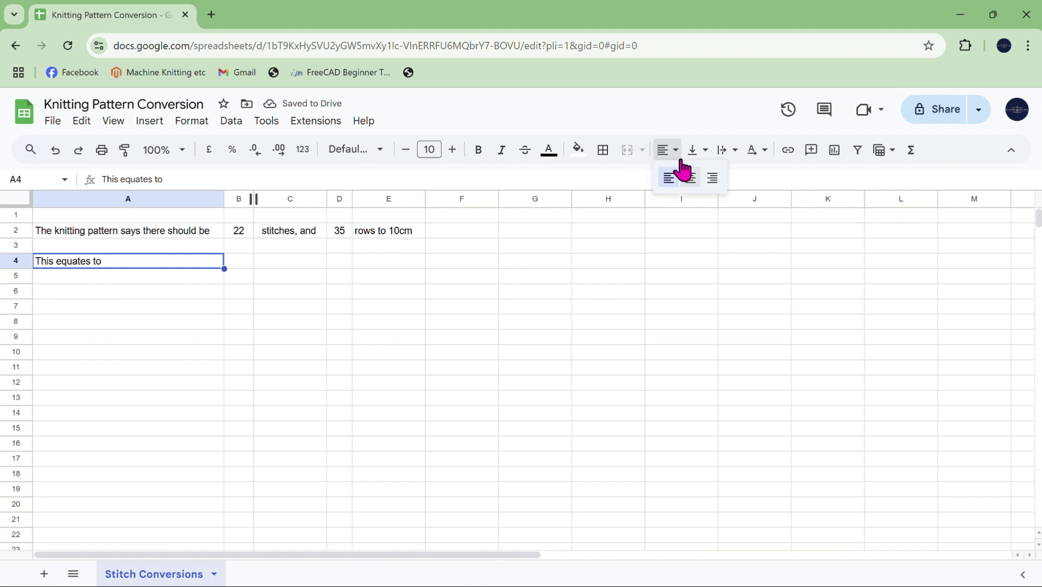
click(714, 179)
- Enter "cm to 40 stitches, and" in C4 and widen column C to fit the text
click(232, 259)
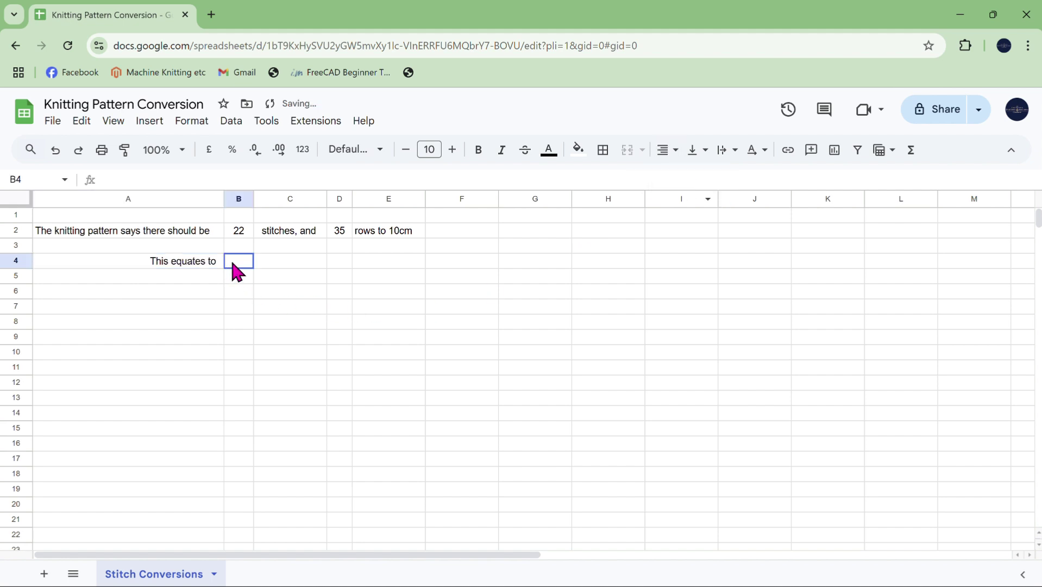
click(286, 262)
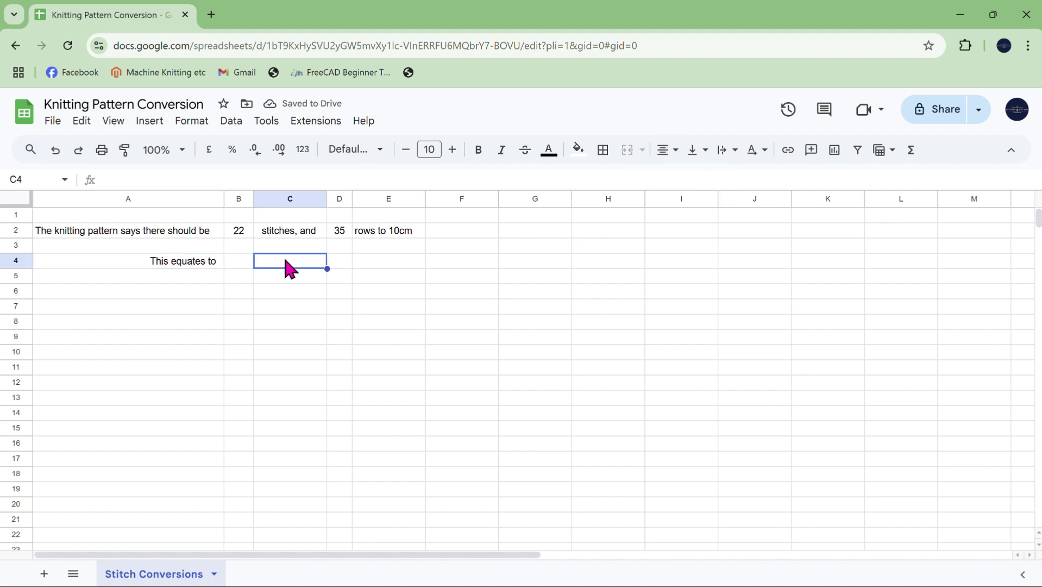
text(cm)
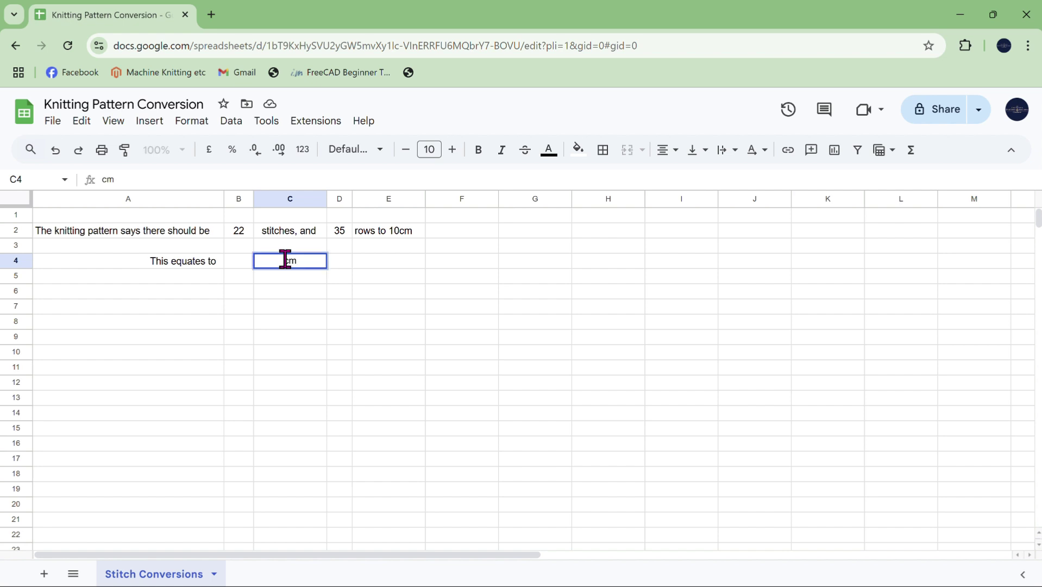
text( to 40 stitches,)
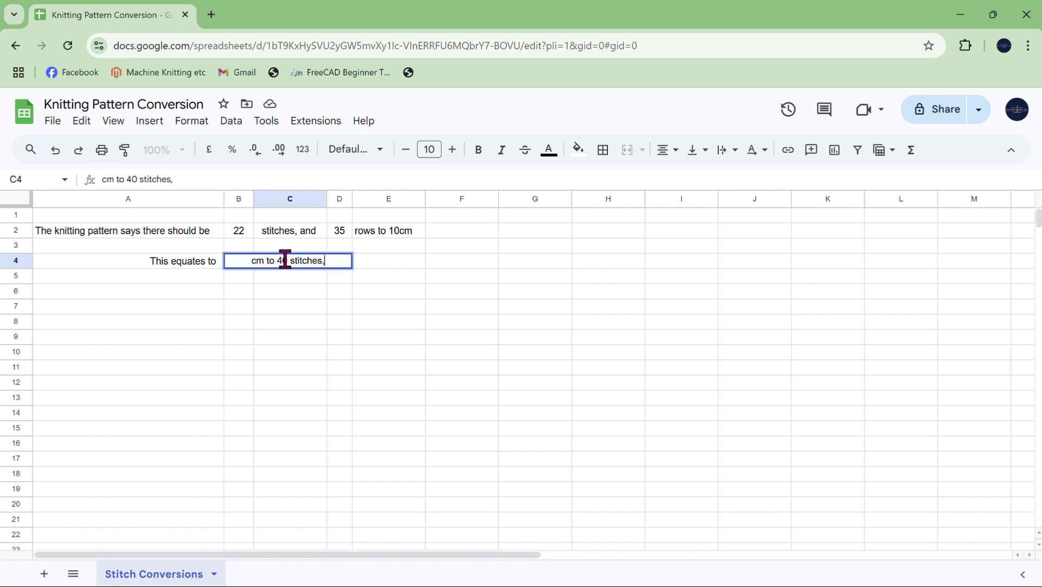
text( and)
click(311, 308)
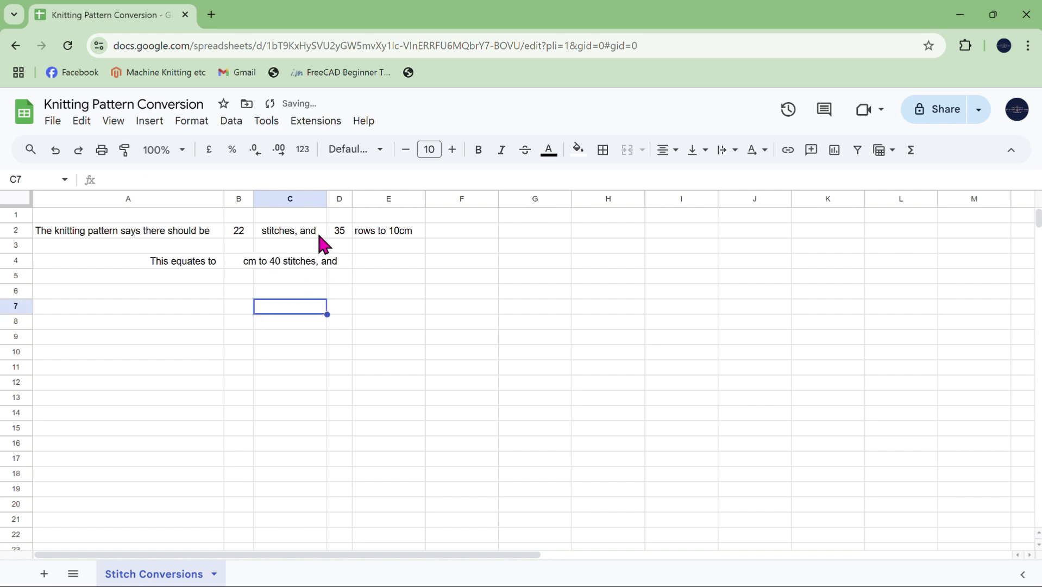
drag(326, 198, 361, 199)
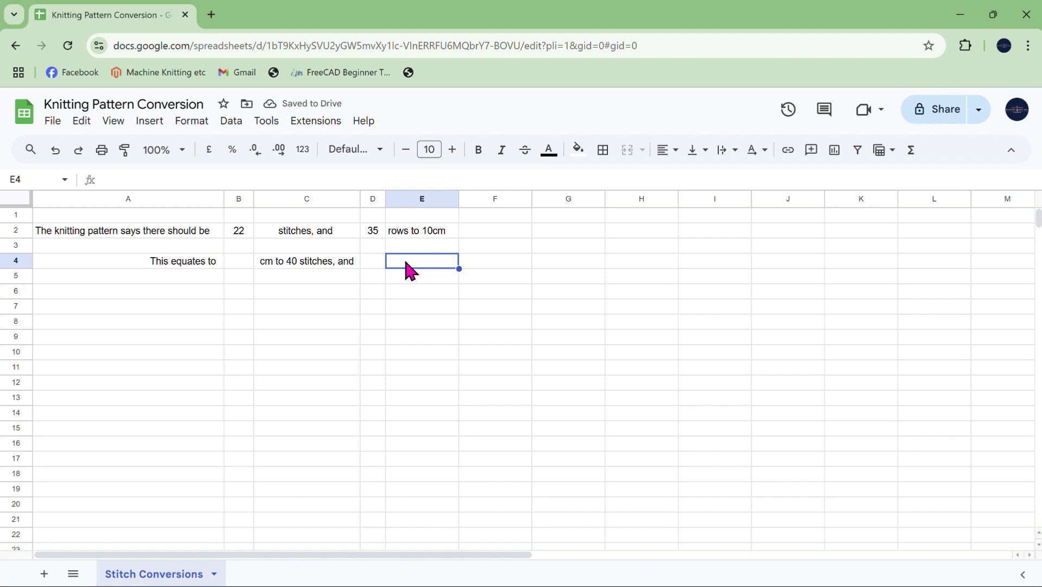
- Enter the label "cm to 20 rows" in E4
text(r)
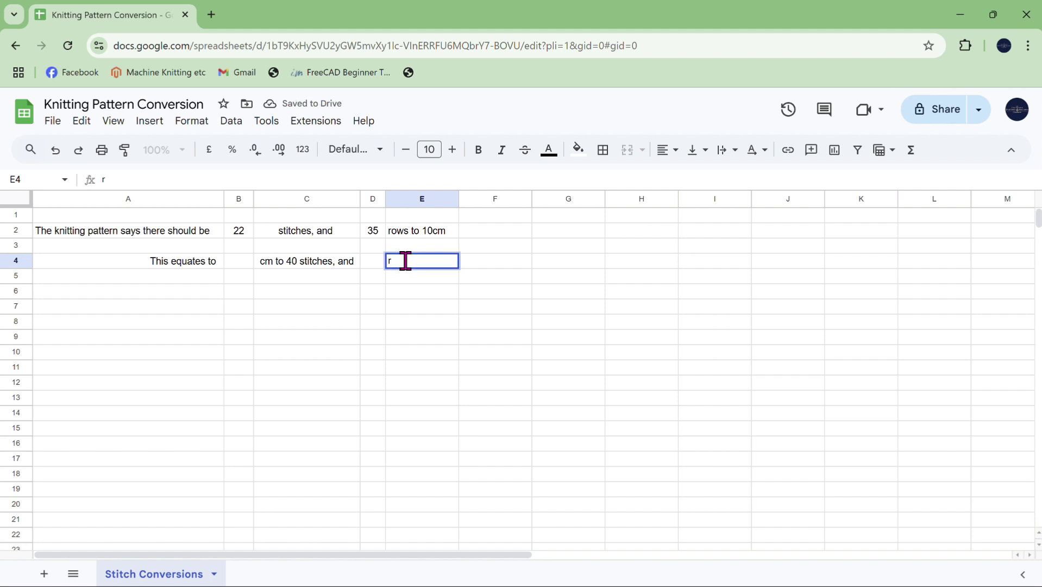
key(BackSpace)
text(cm)
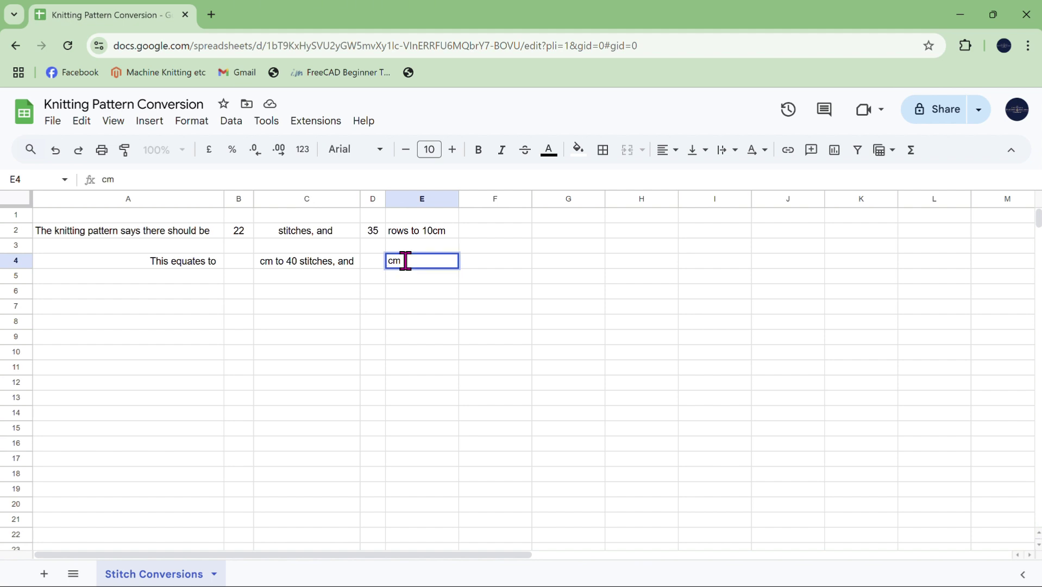
text( to 20 rows)
click(429, 338)
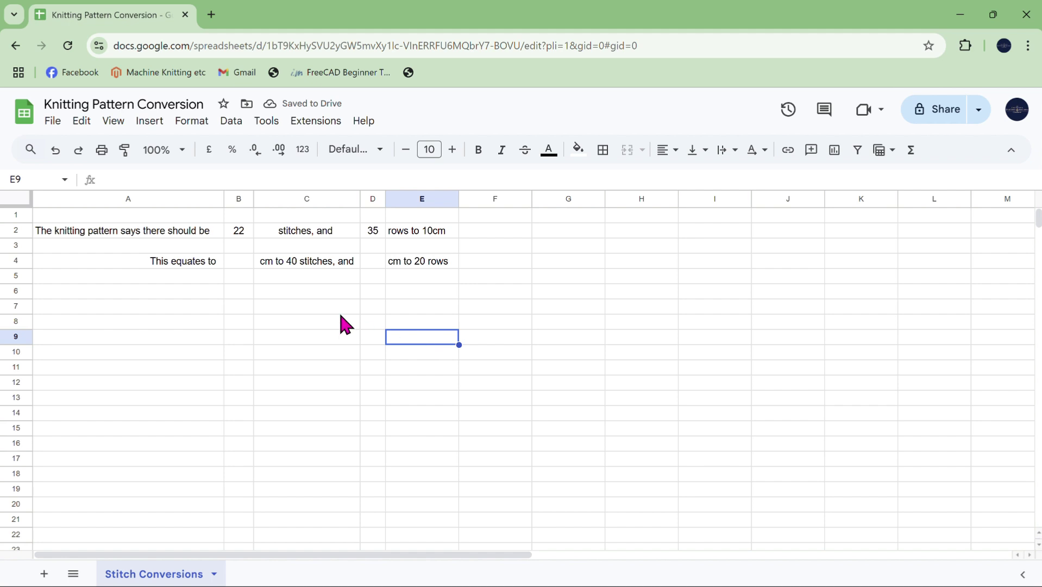
click(239, 264)
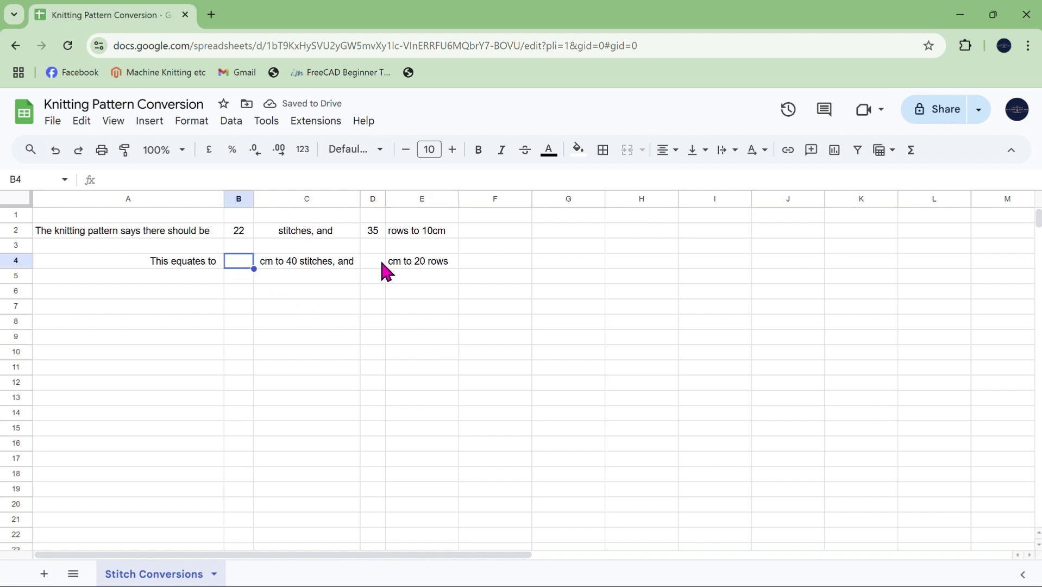
click(379, 265)
click(237, 267)
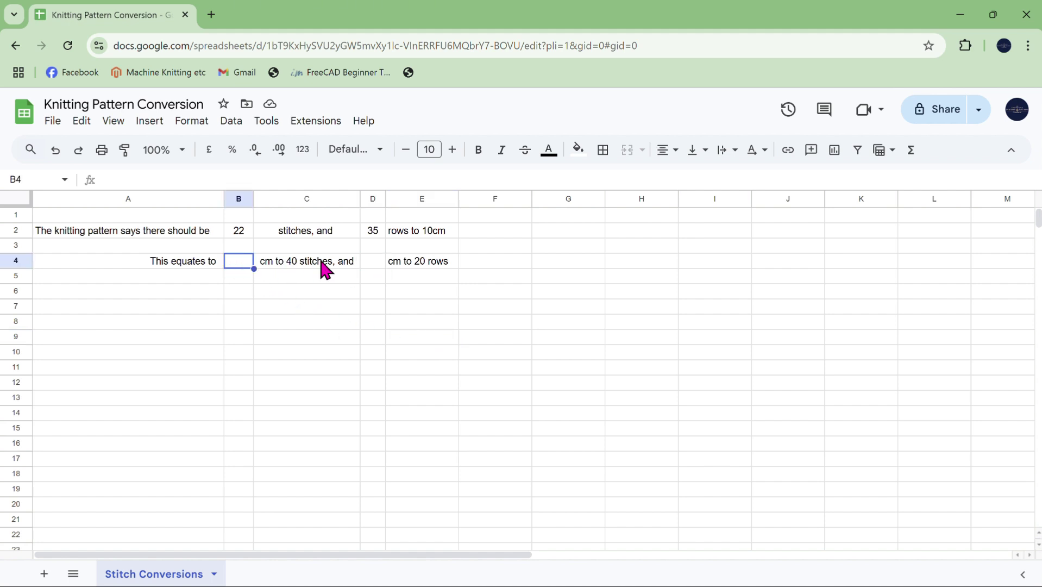
click(380, 268)
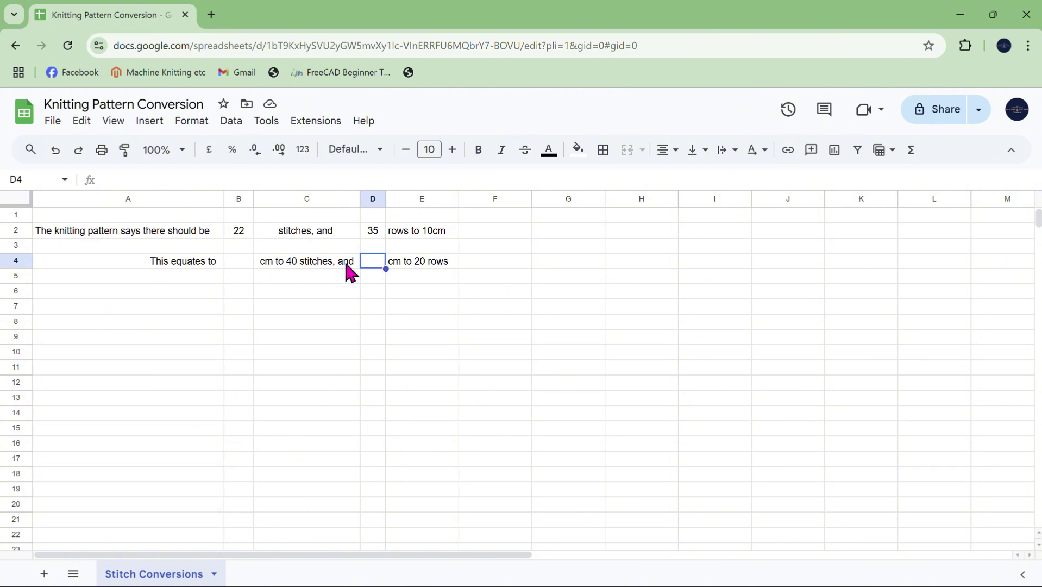
click(244, 269)
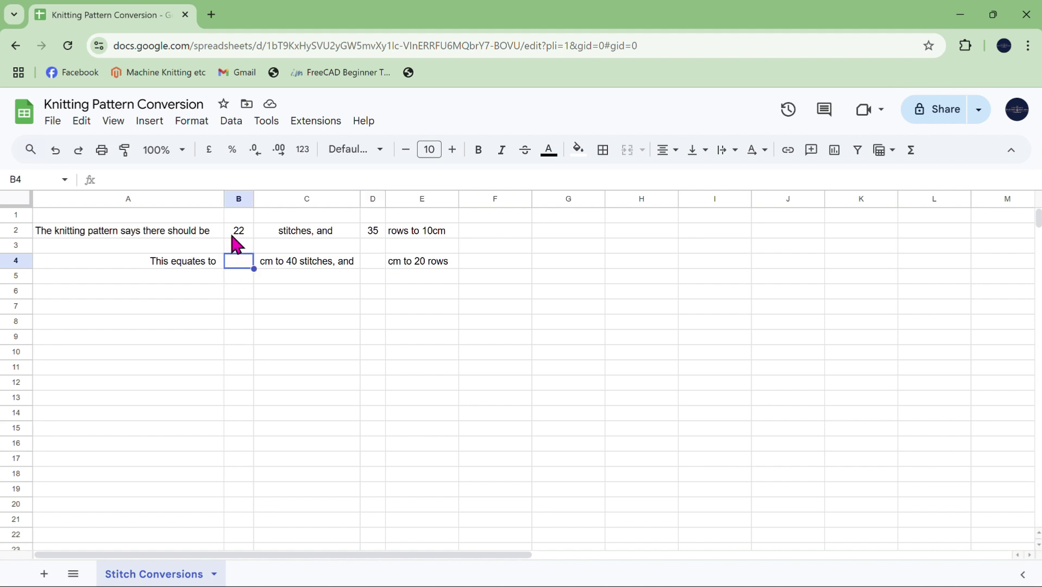
click(239, 232)
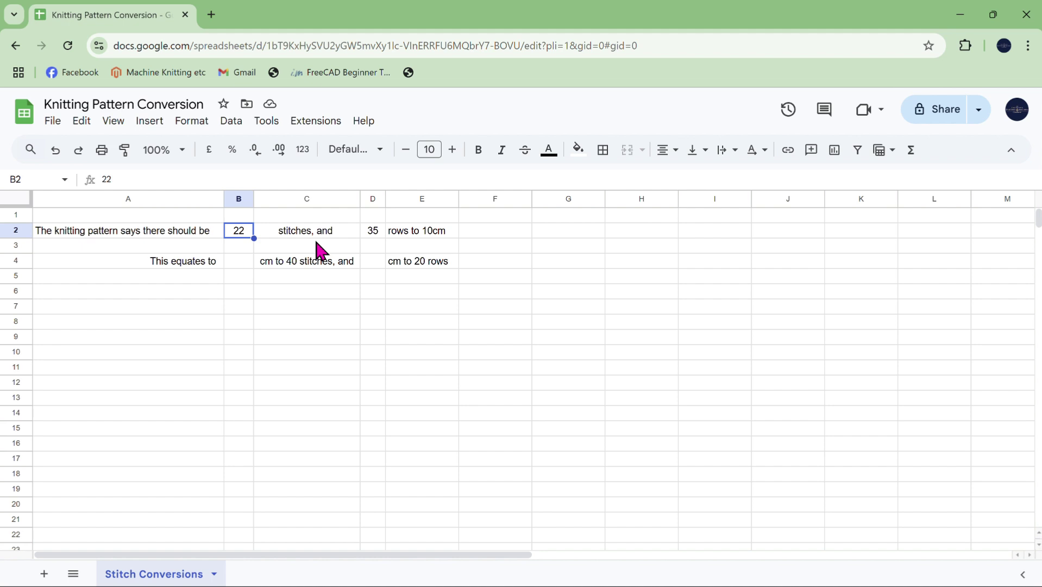
- Enter the formula =B2 in B4 to reference the pattern's stitch count
click(243, 270)
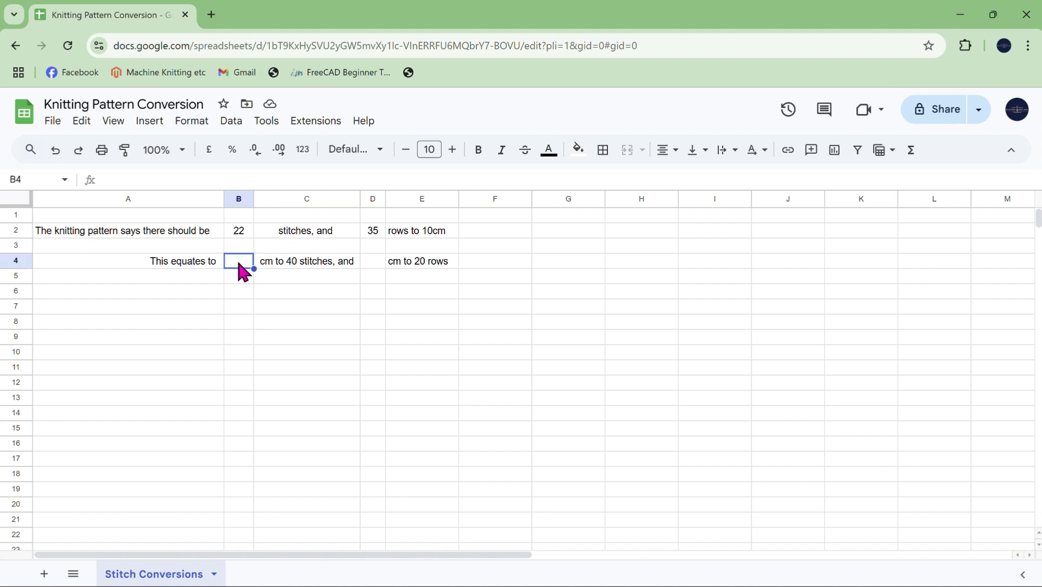
text(=)
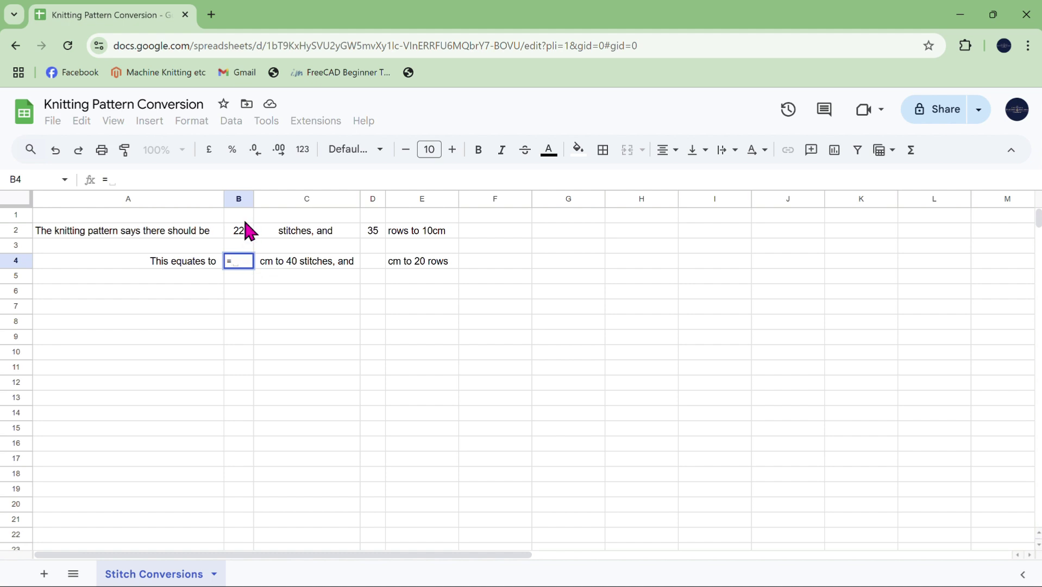
click(240, 231)
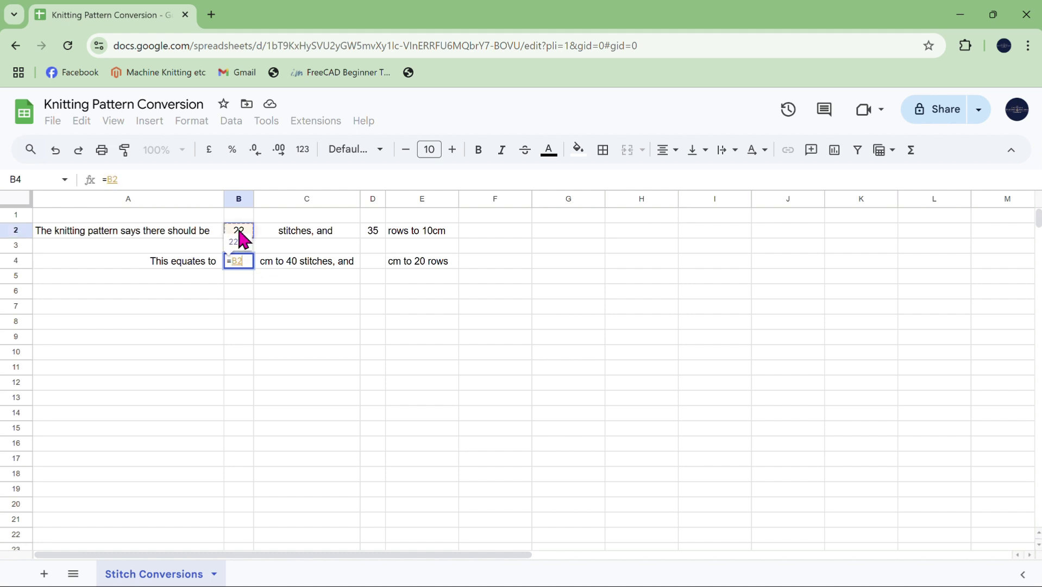
key(Return)
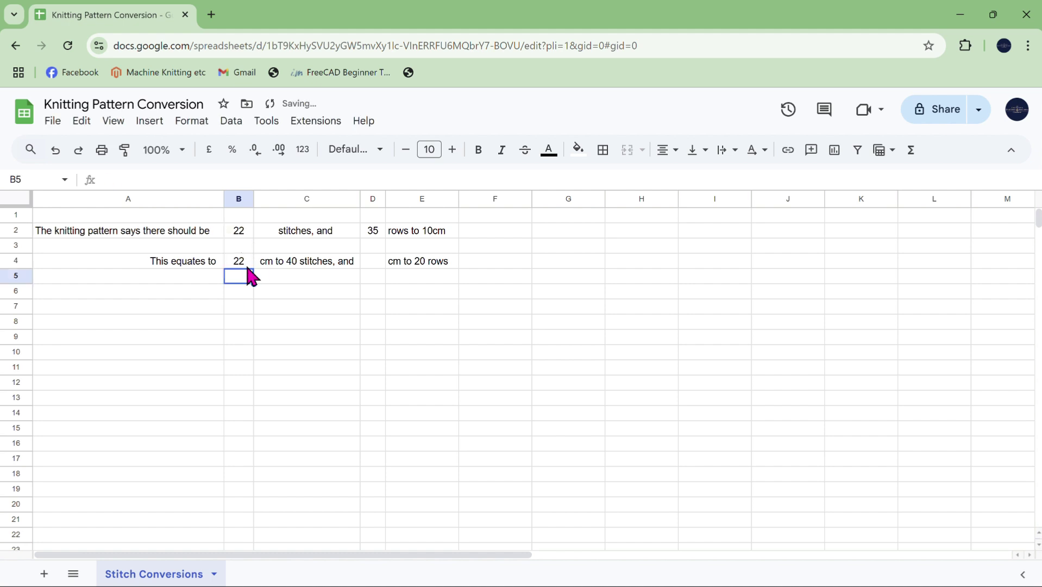
- Extend the formula in B4 to =B2/10 so it gives stitches per centimetre
click(244, 261)
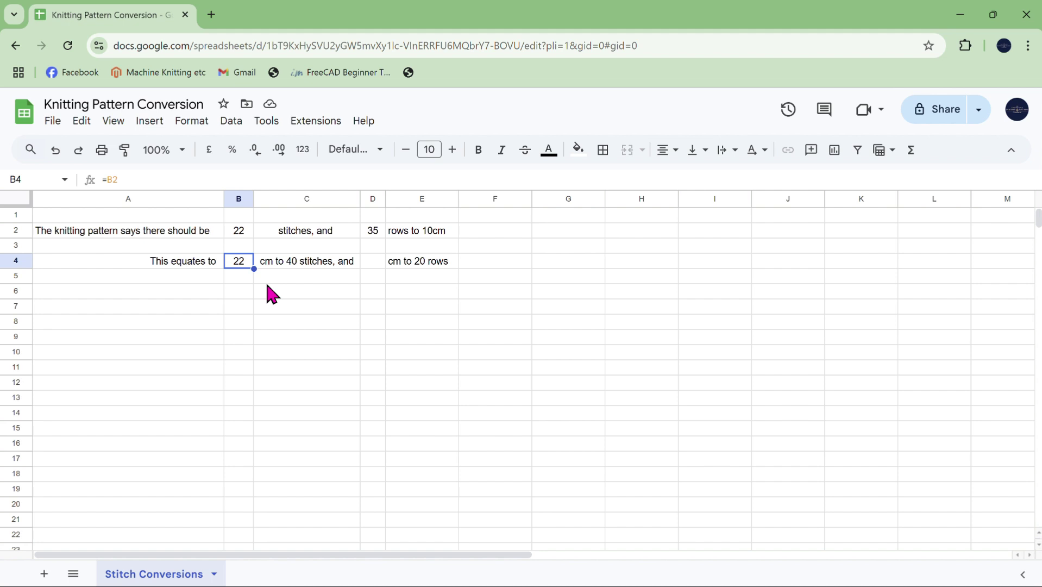
click(132, 179)
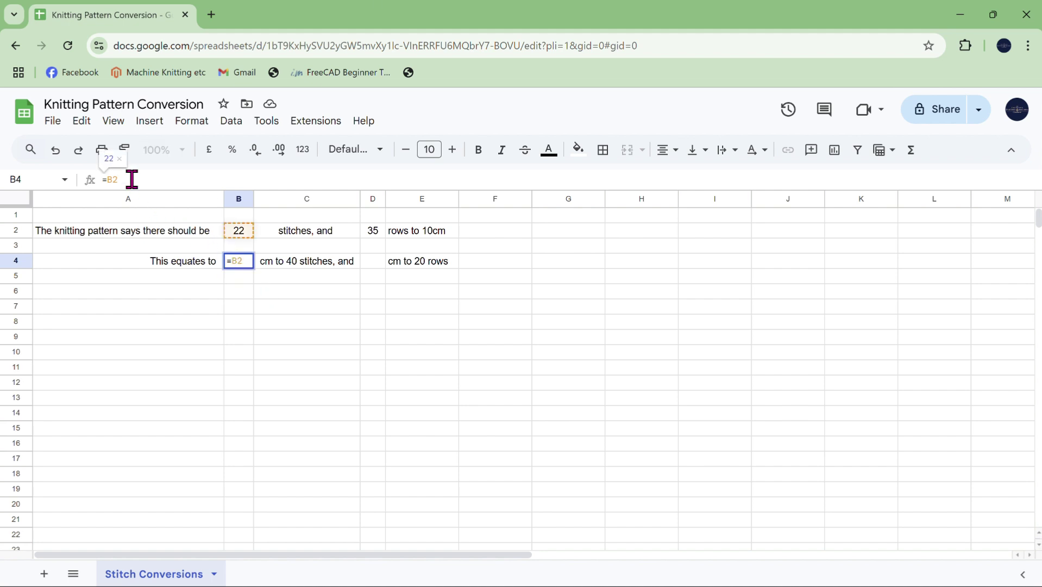
text(/10)
key(Return)
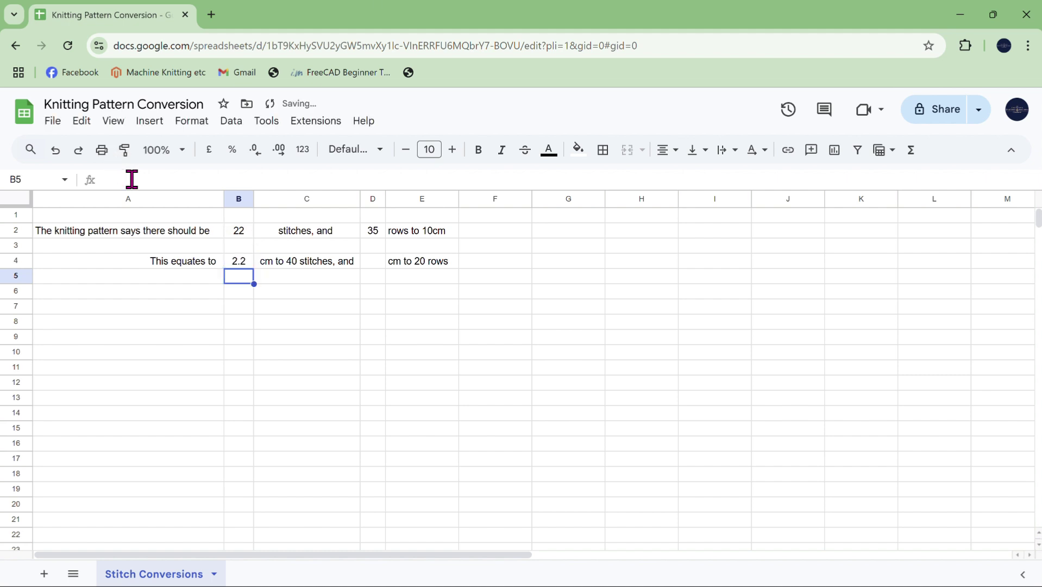
- Change the formula in B4 to =1/(B2/10) so it gives the centimetre width of one stitch
click(242, 263)
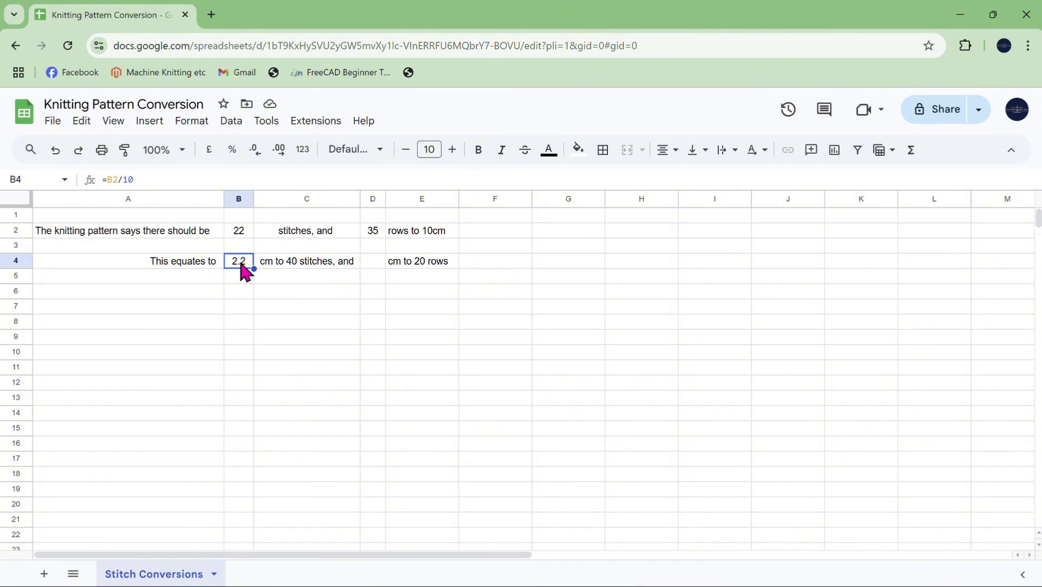
click(106, 179)
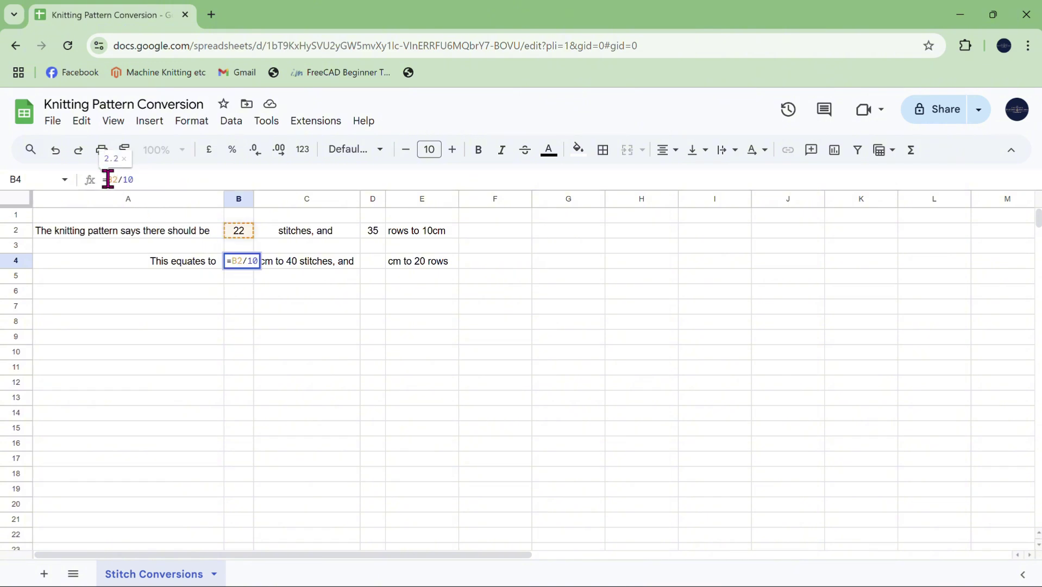
text(()
click(151, 179)
text())
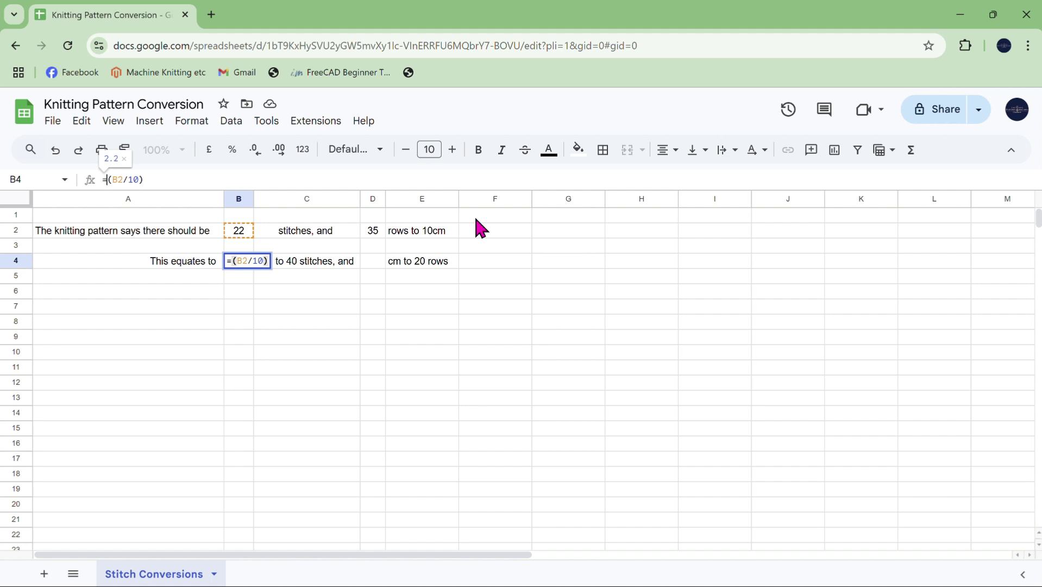
text(1/)
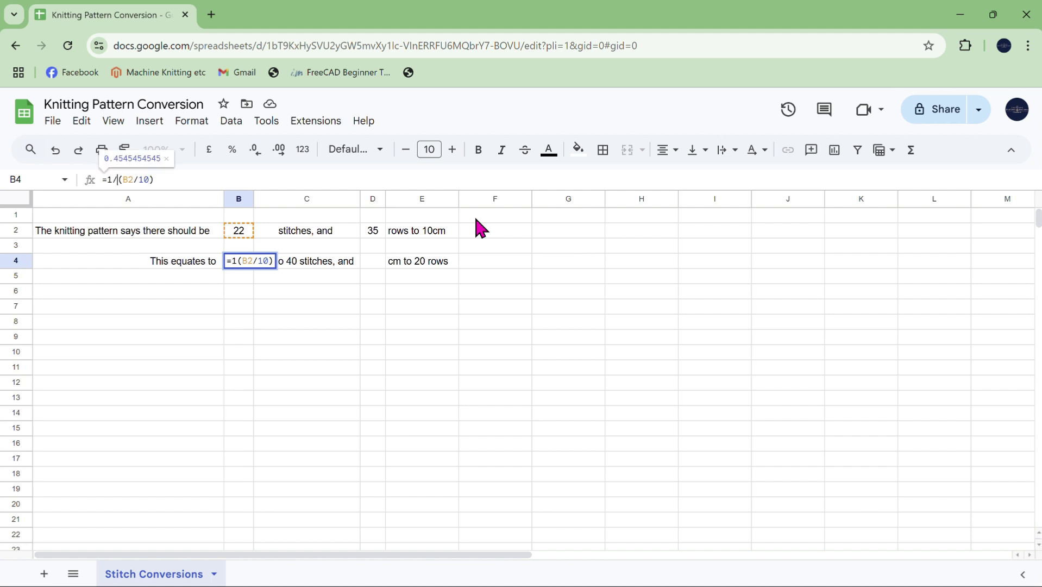
key(Return)
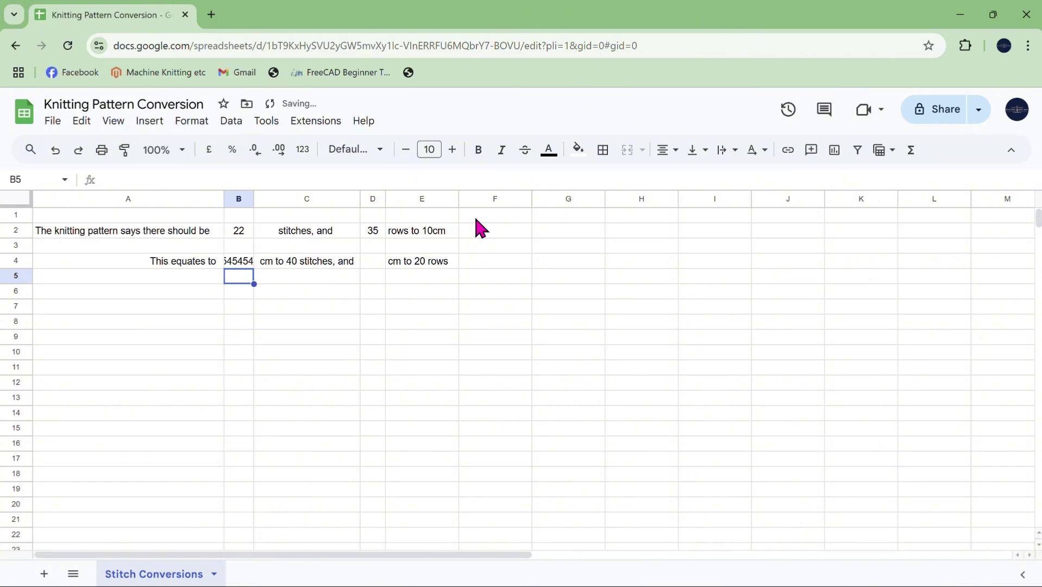
click(241, 263)
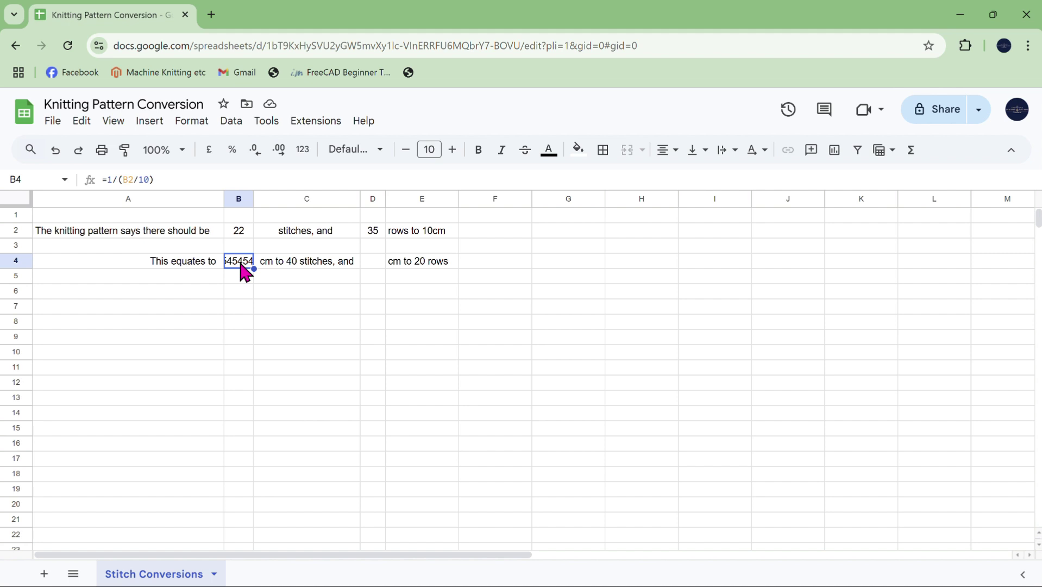
right_click(245, 272)
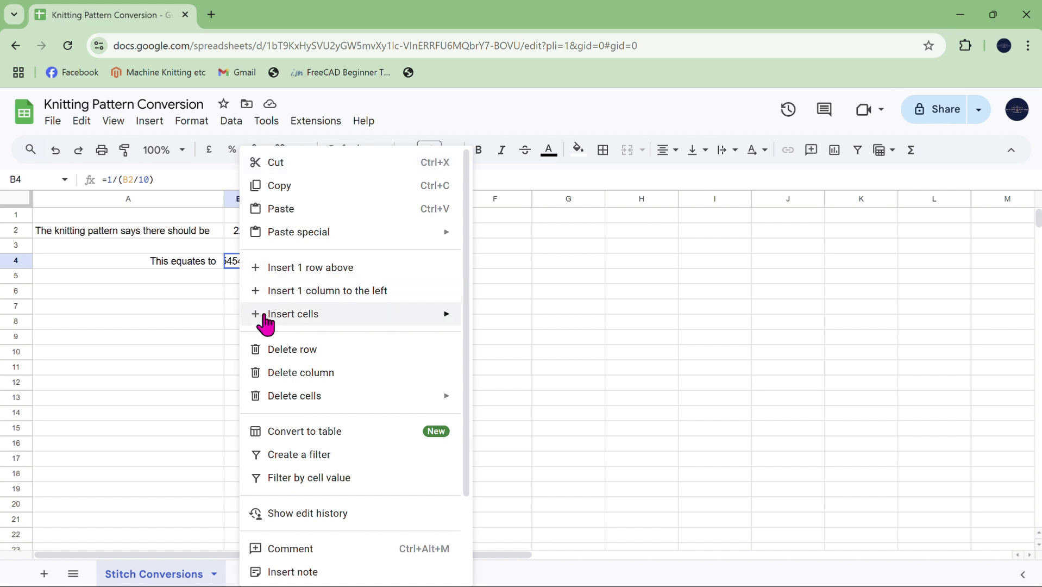
scroll(350, 446, down, 2)
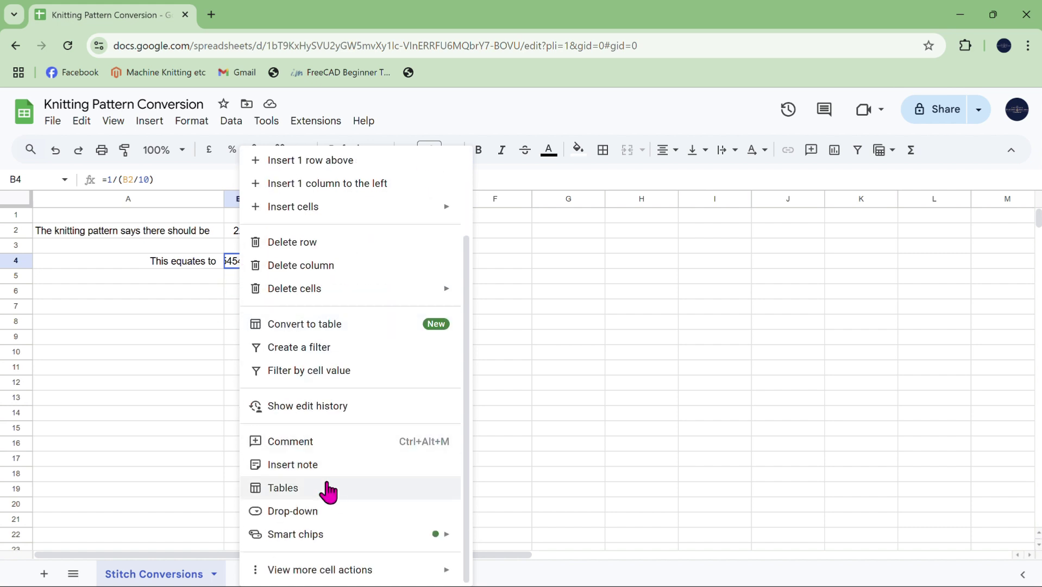
mouse_move(353, 581)
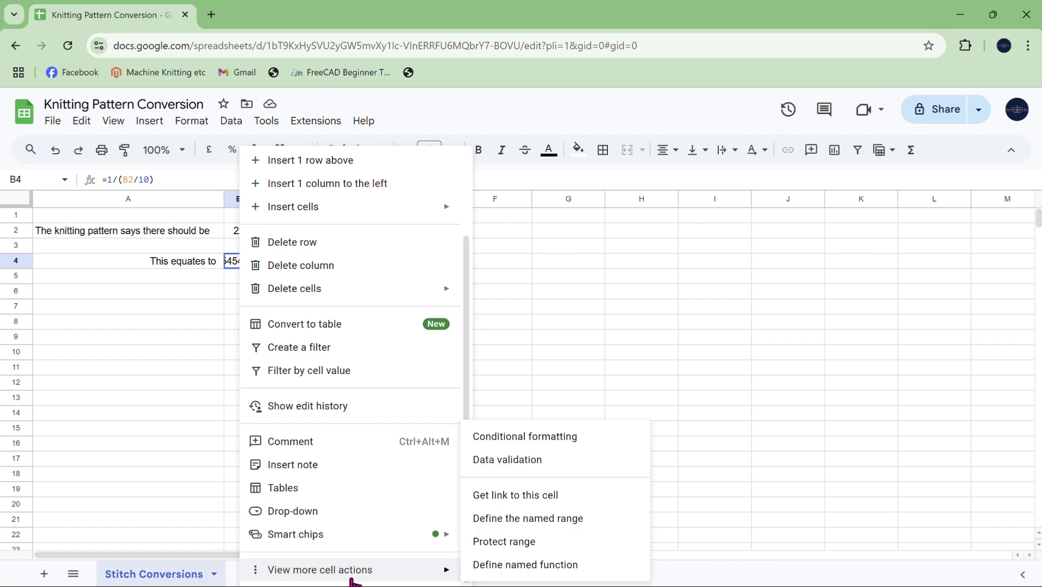
click(696, 279)
- Reduce the number format of B4 to two decimal places
click(242, 264)
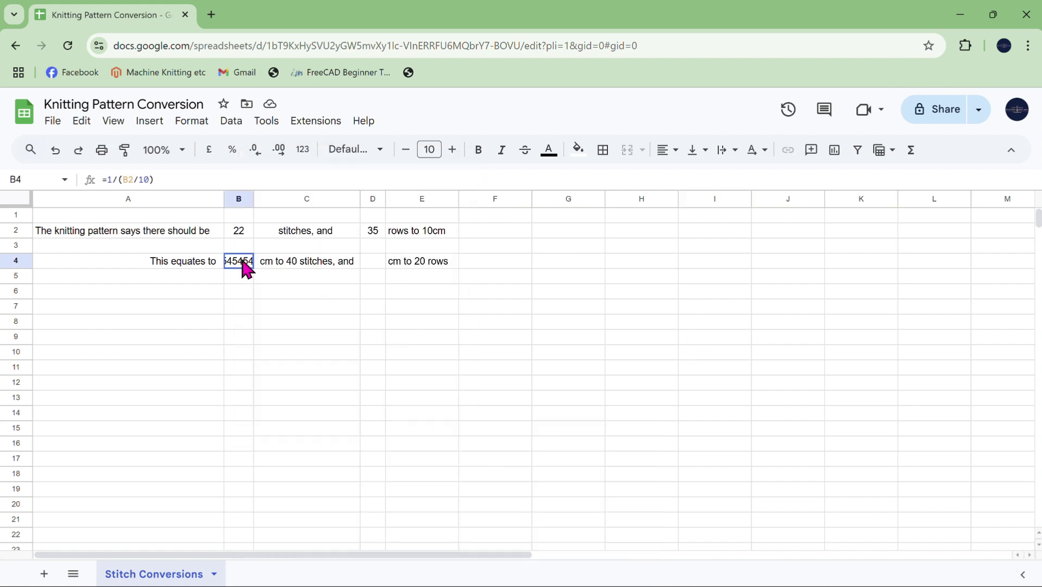
click(263, 156)
click(263, 156)
click(263, 156)
click(263, 155)
click(262, 155)
click(262, 155)
click(261, 156)
click(245, 310)
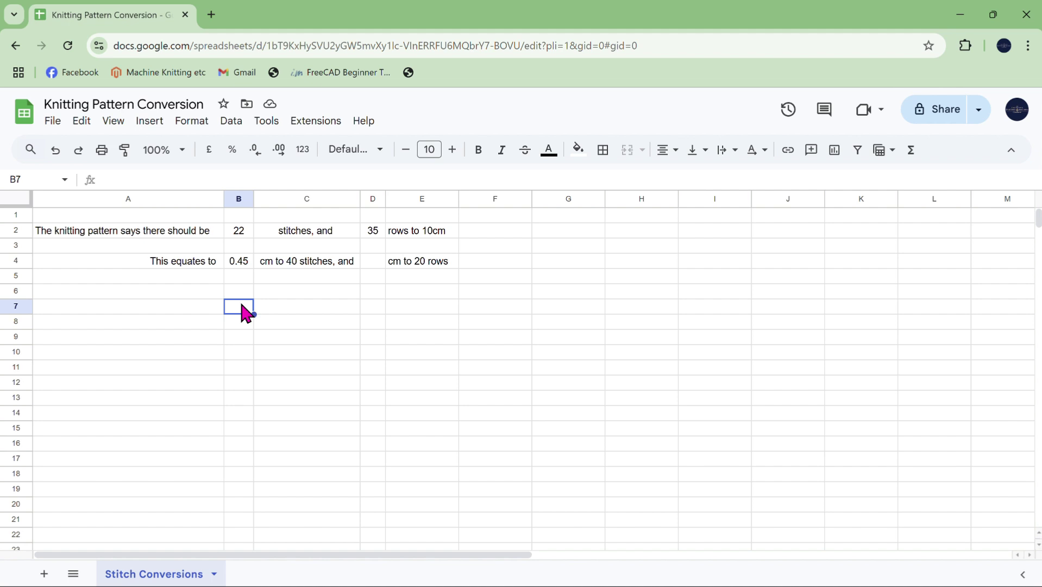
- Change the formula in B4 to =40/(B2/10) to calculate the centimetre width of 40 stitches
click(239, 264)
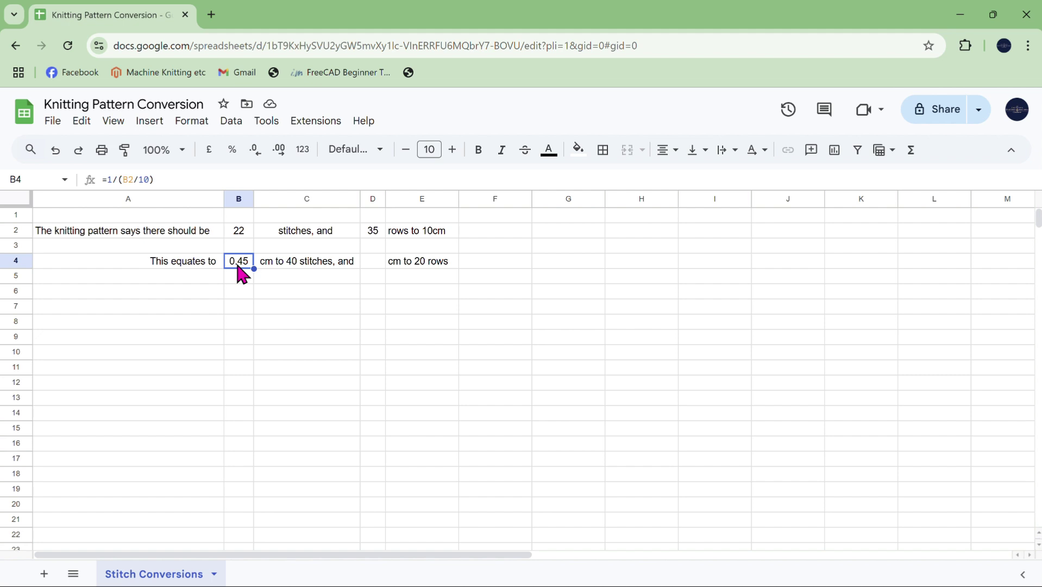
click(112, 180)
key(BackSpace)
text(40)
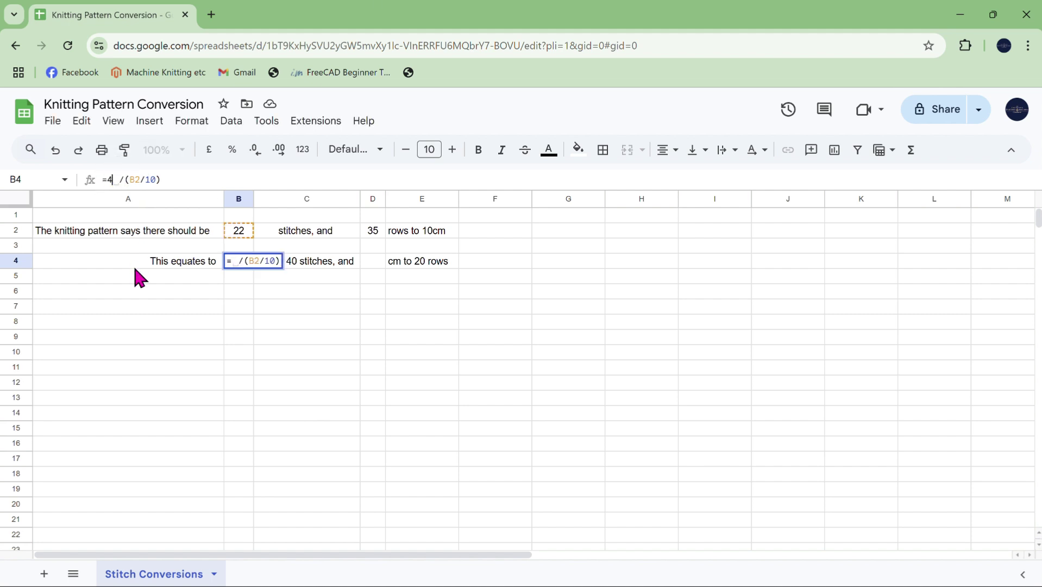
key(Return)
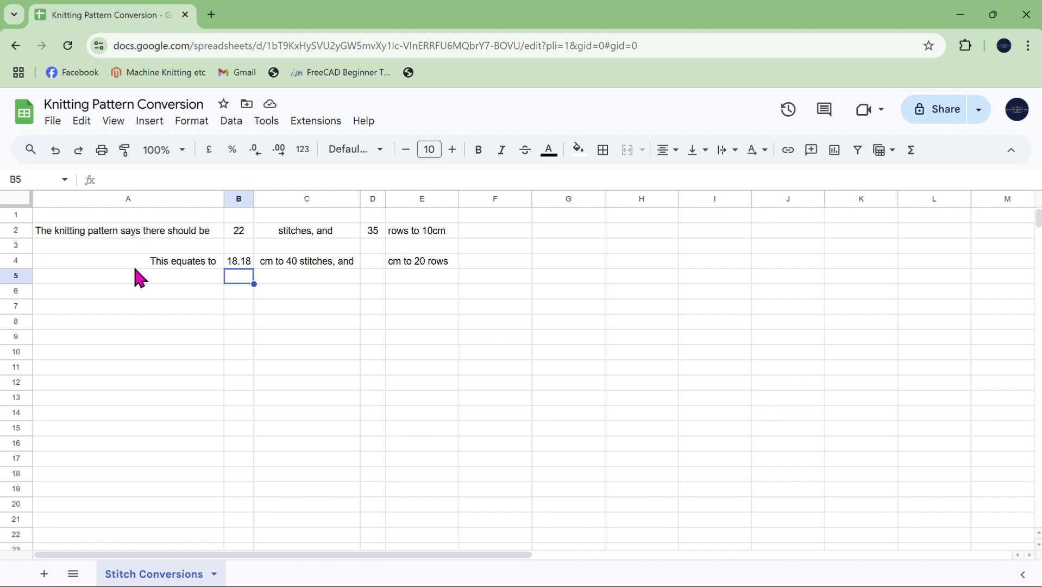
- Copy the formula from B4 into D4 and widen column D slightly to fit its value
click(240, 266)
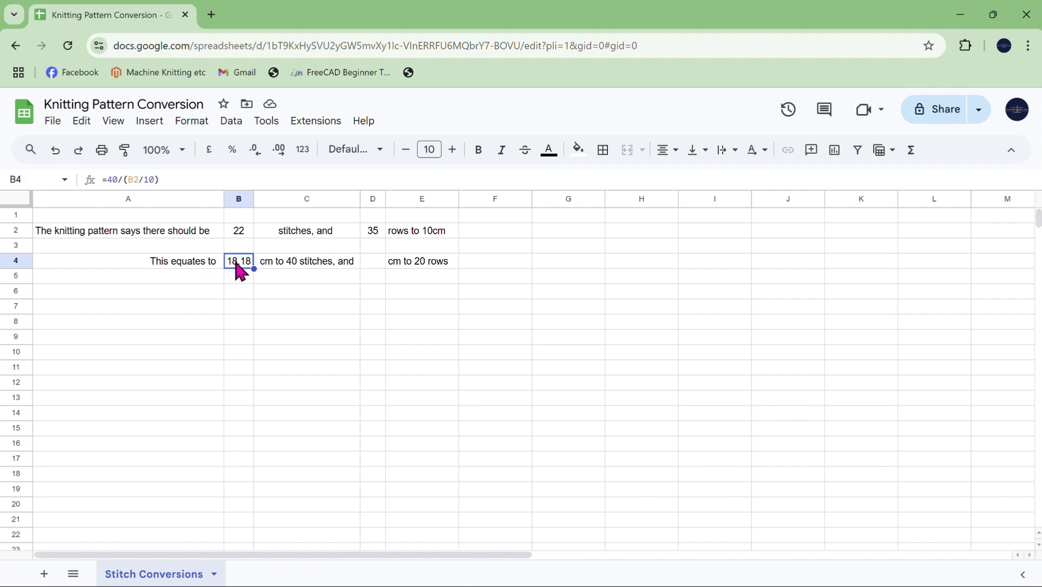
key(ctrl+c)
click(375, 266)
key(ctrl+v)
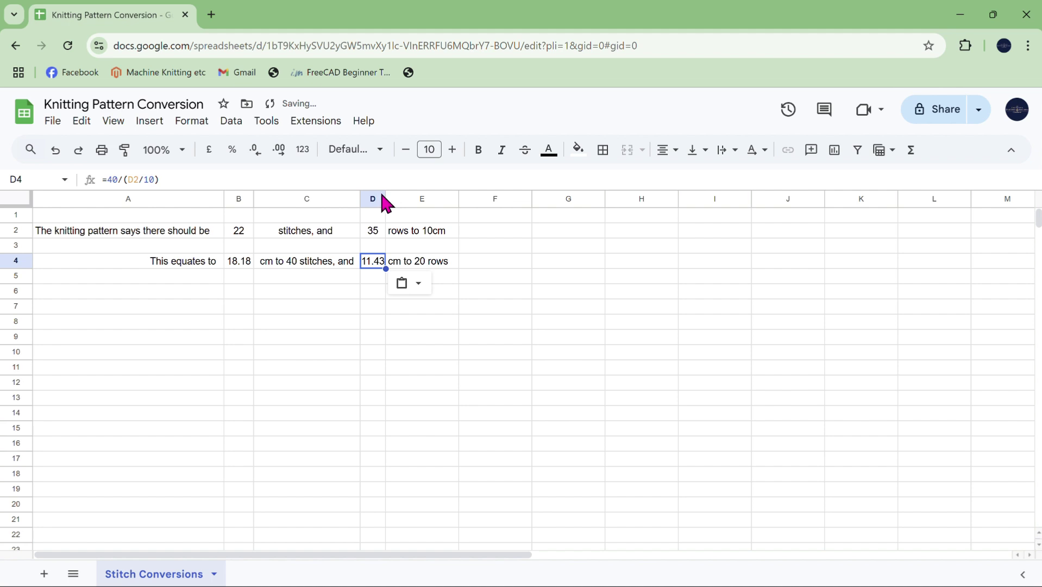
drag(386, 197, 392, 198)
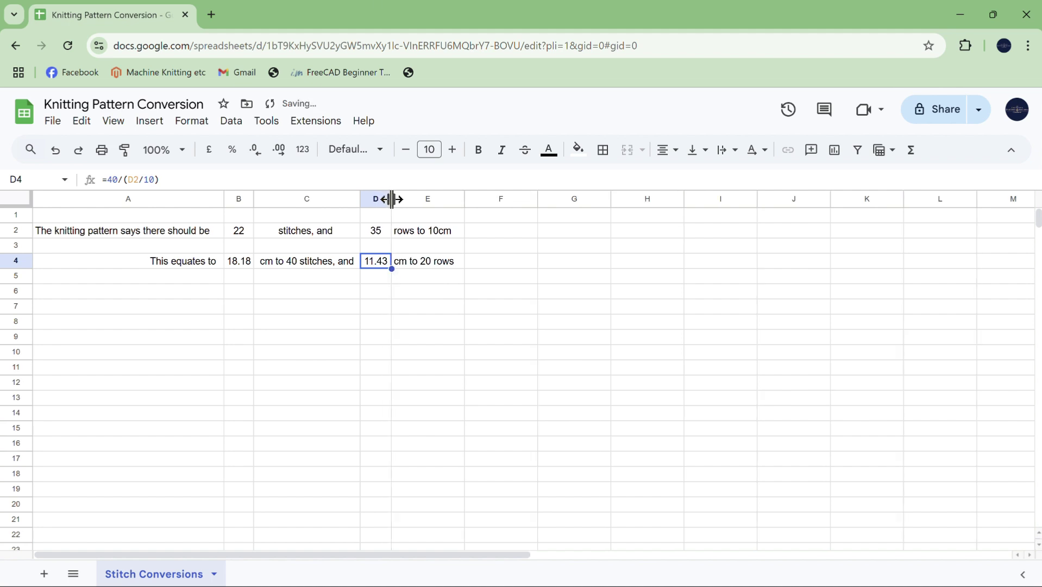
click(374, 297)
- Change the formula in D4 to =20/(D2/10) to calculate the centimetre height of 20 rows
click(379, 263)
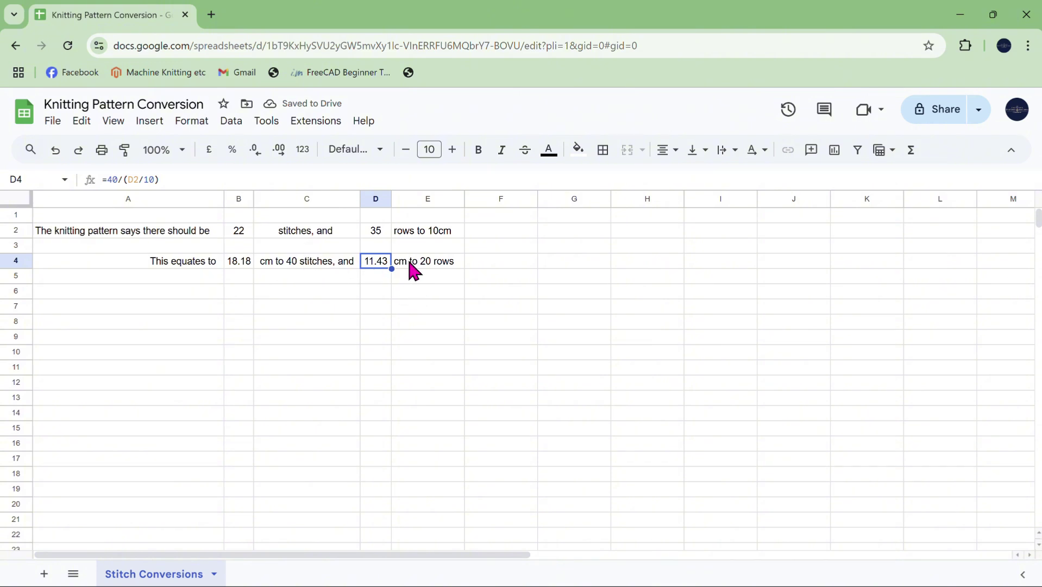
click(111, 180)
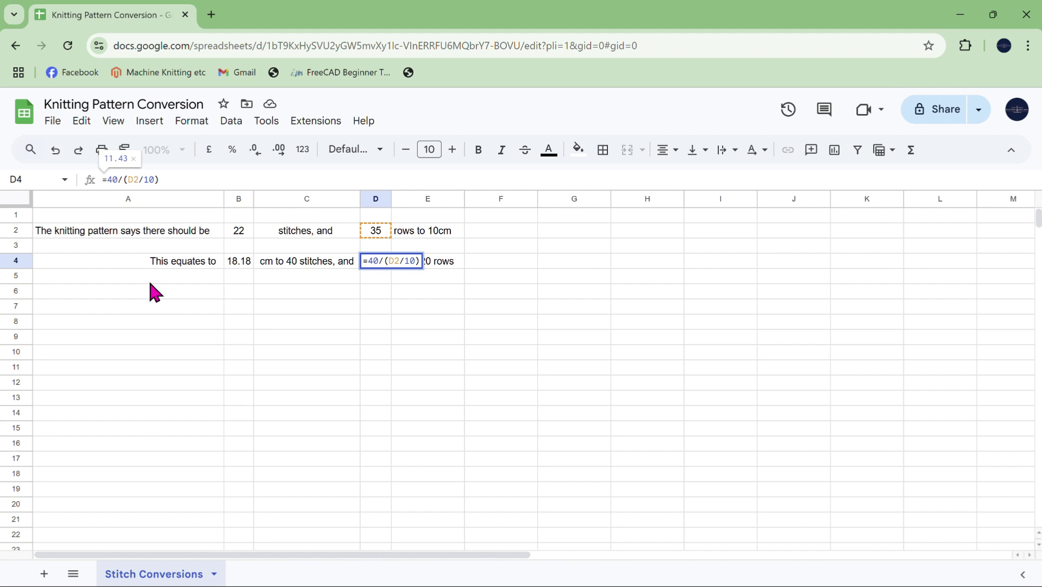
key(BackSpace)
text(2)
key(Return)
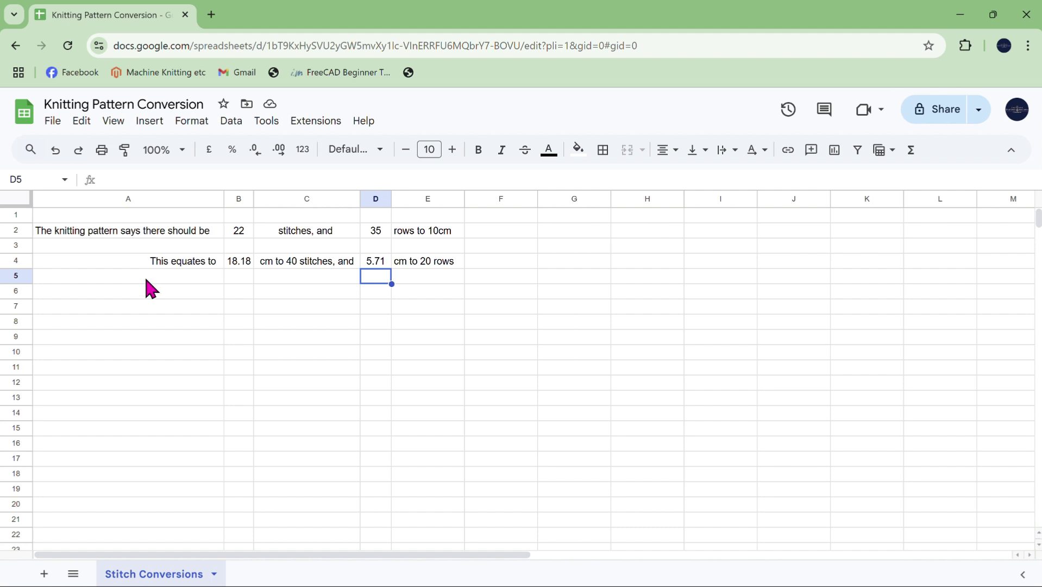
- Add a thicker solid black outer border around the pattern gauge block A2:E4
drag(41, 233, 41, 244)
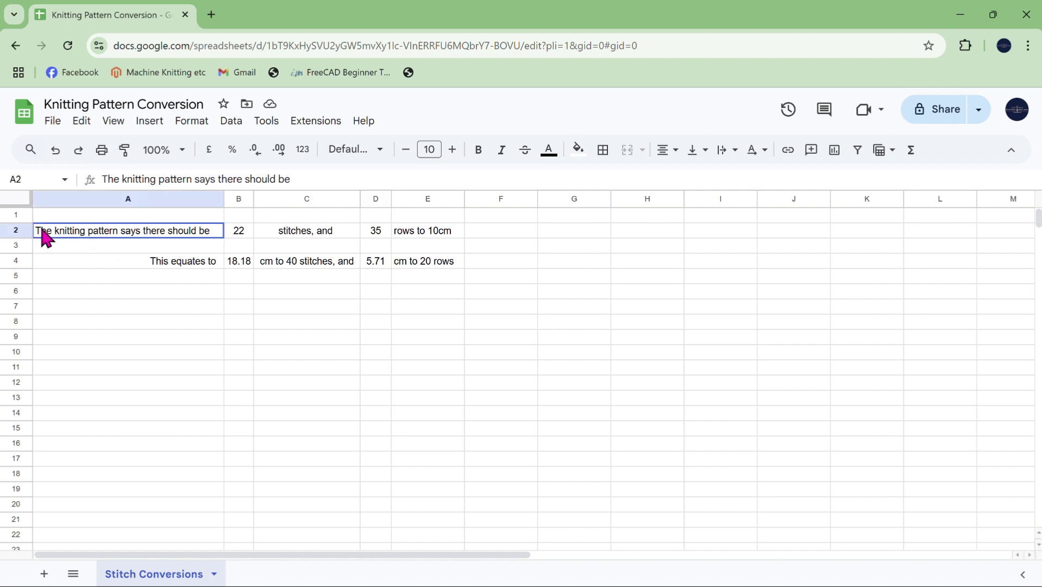
drag(216, 265, 438, 267)
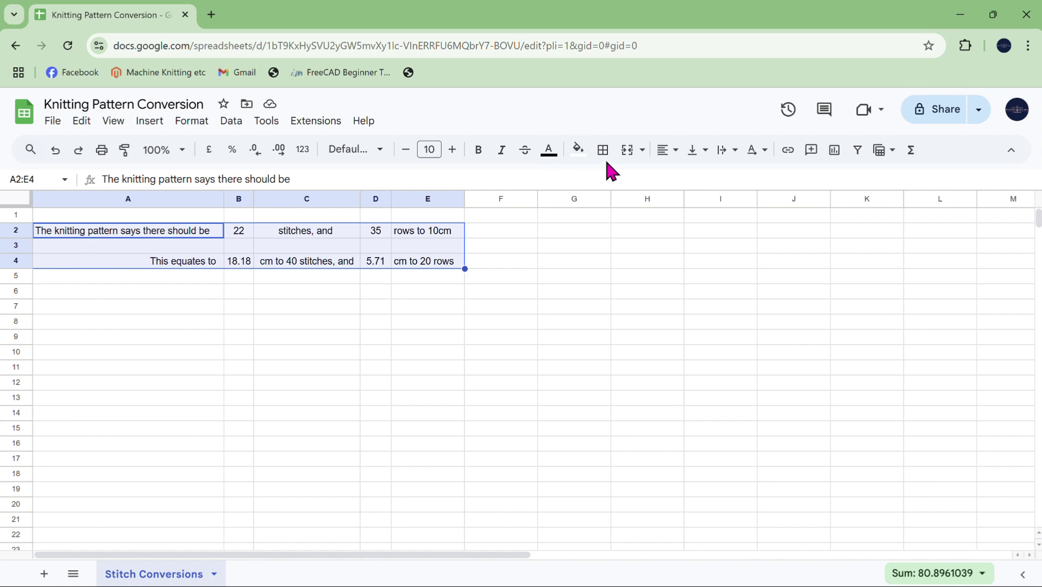
click(646, 155)
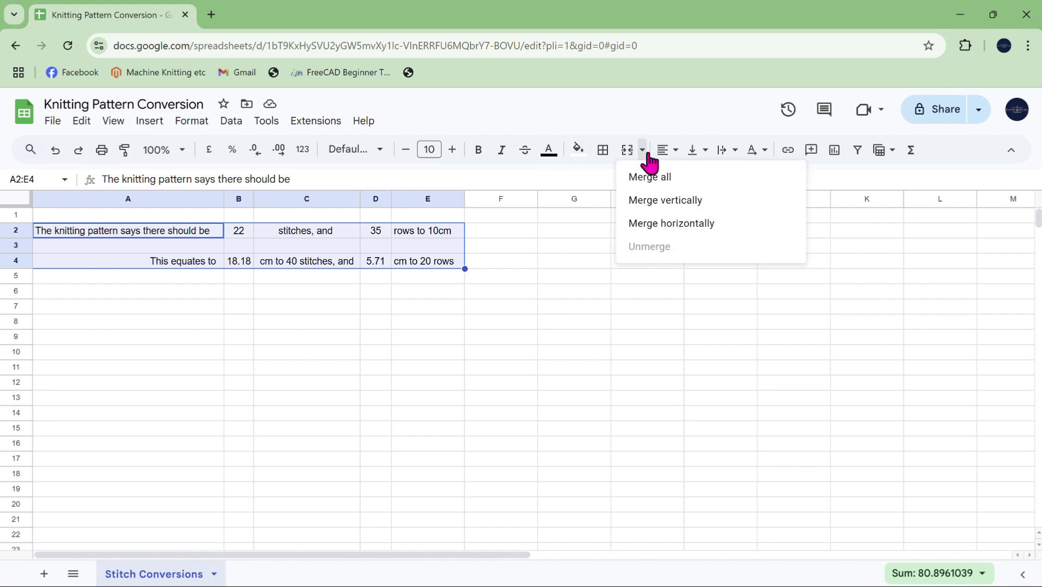
click(603, 155)
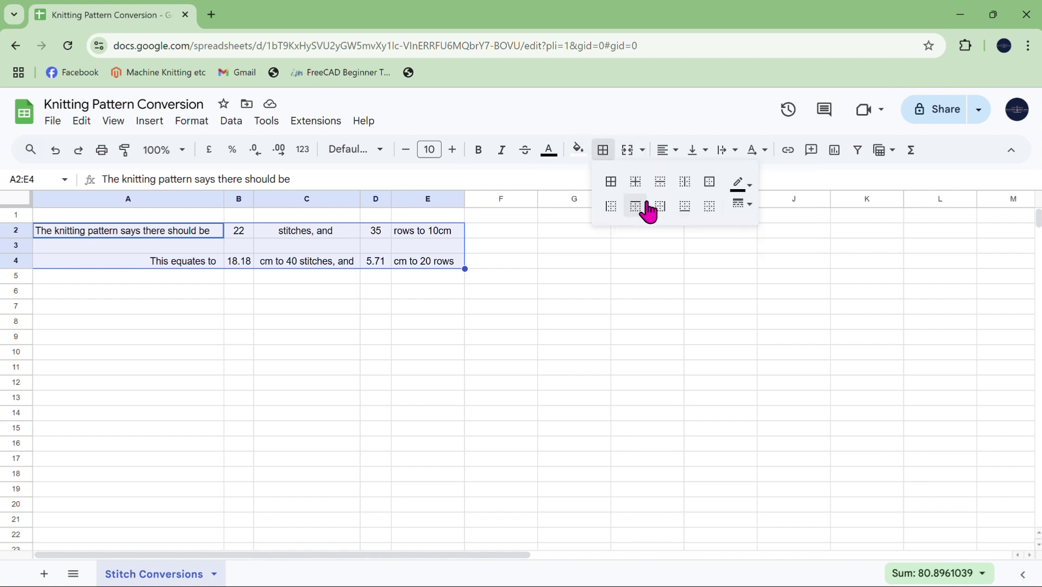
click(748, 189)
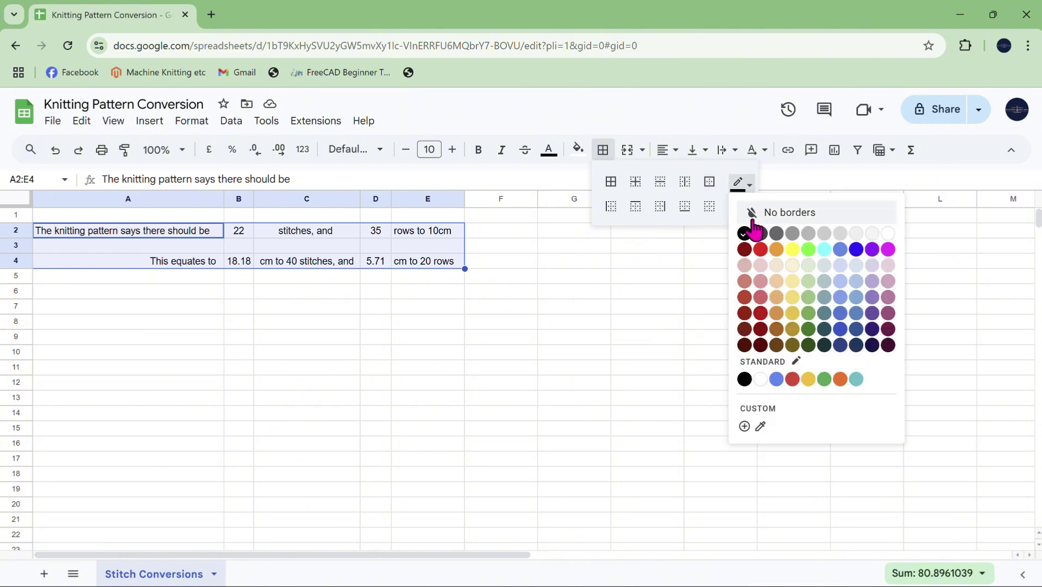
click(744, 189)
click(744, 205)
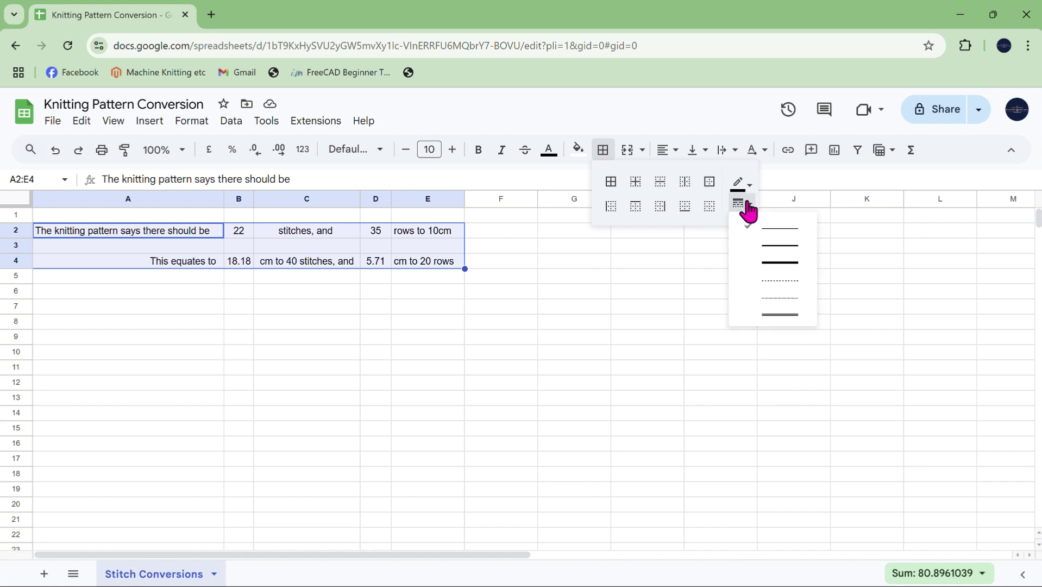
click(767, 253)
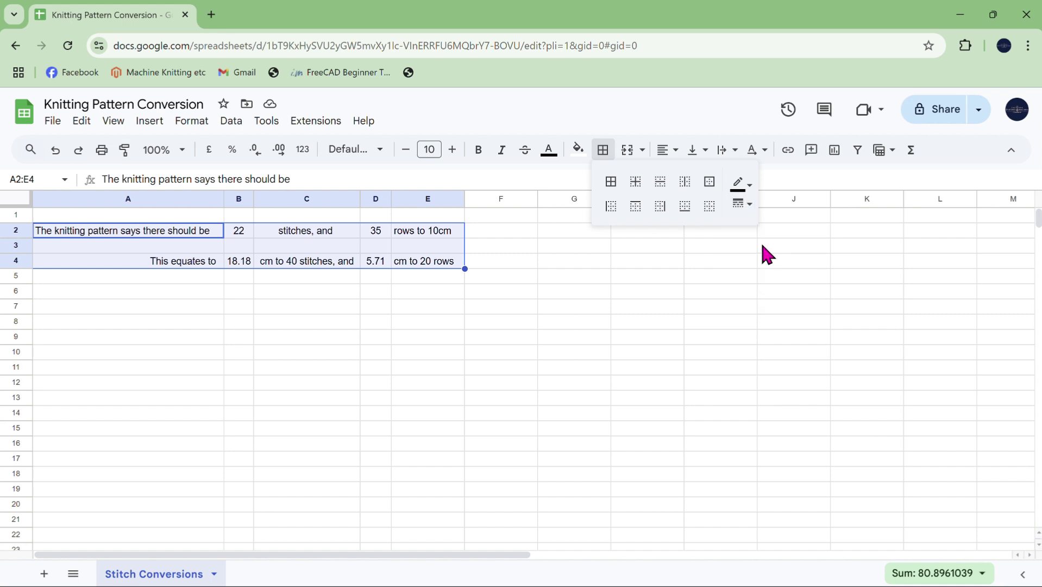
click(710, 181)
click(495, 355)
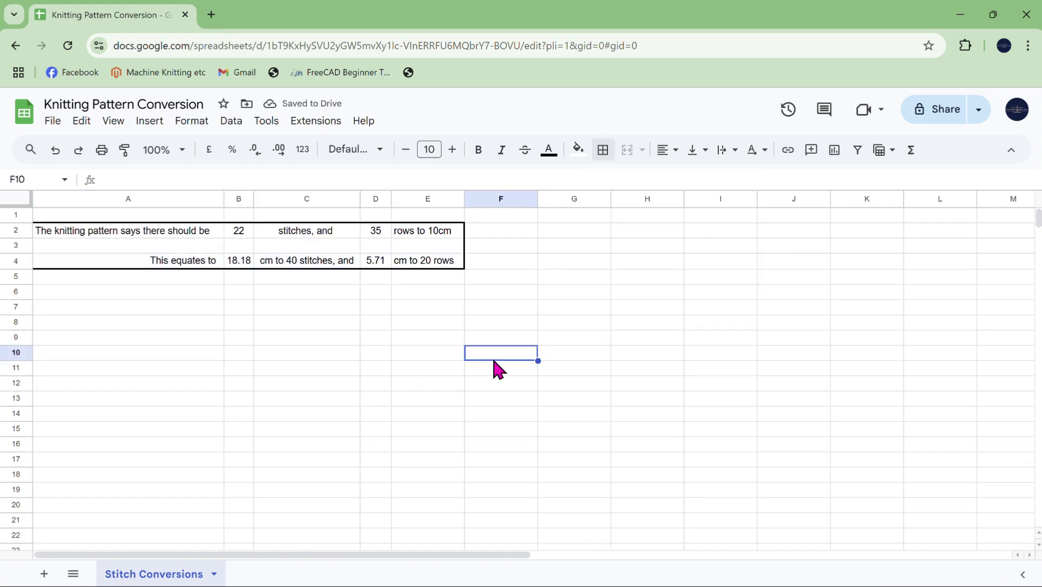
- Enter the label "My tension swatch measures" in A6
click(94, 295)
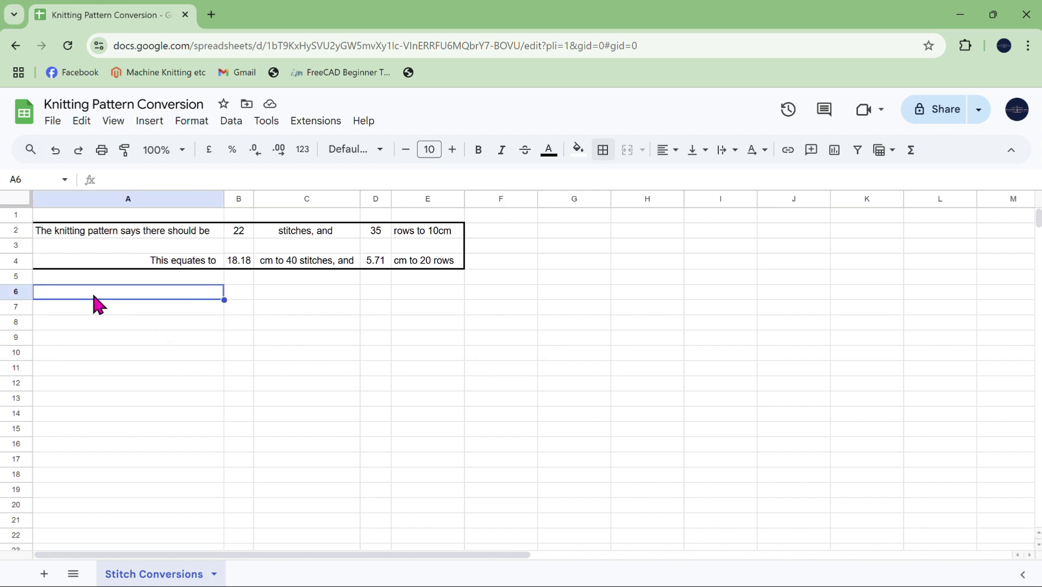
text(My)
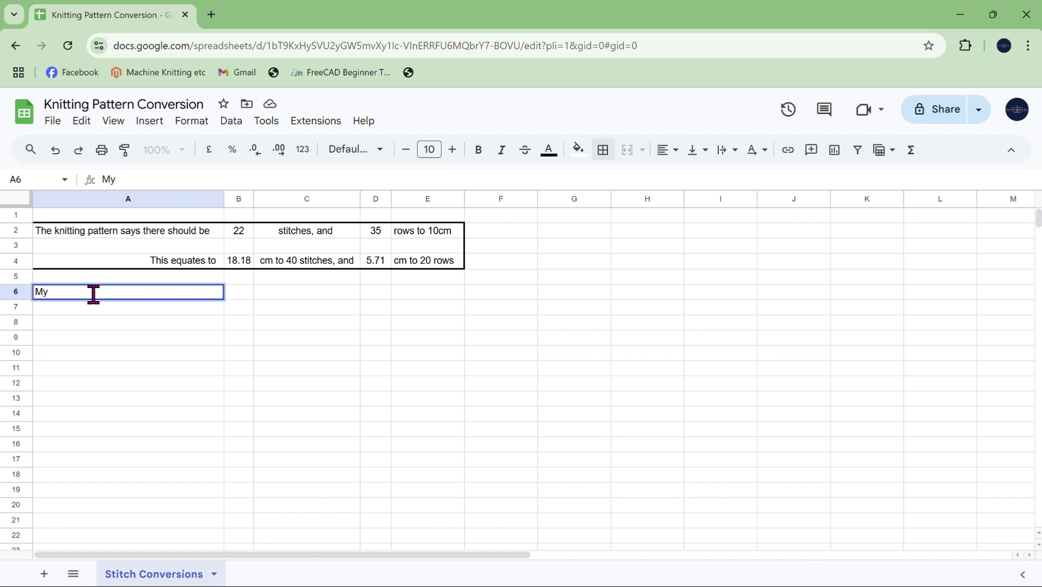
text( tension swatch )
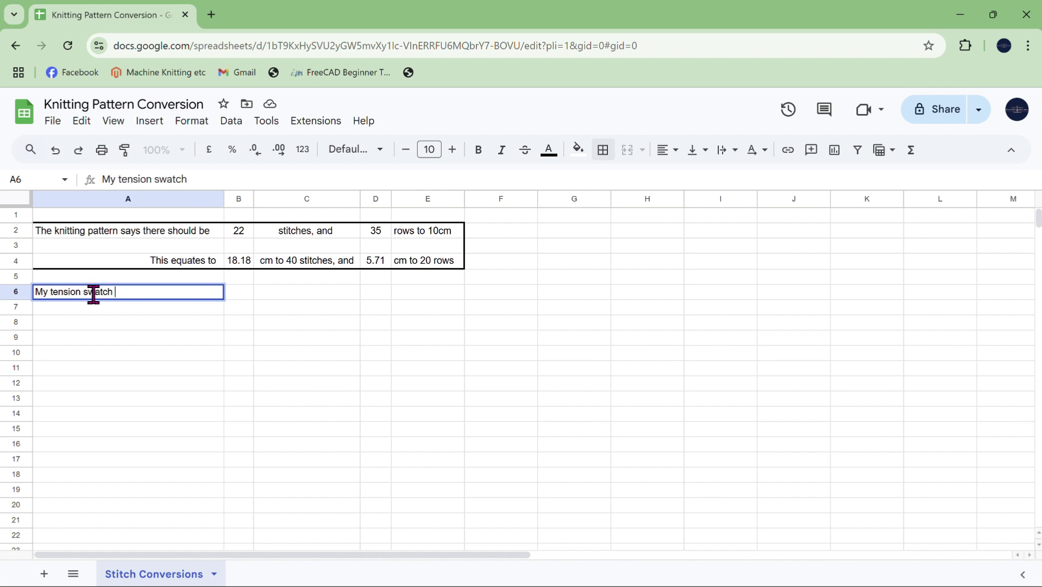
text(measures)
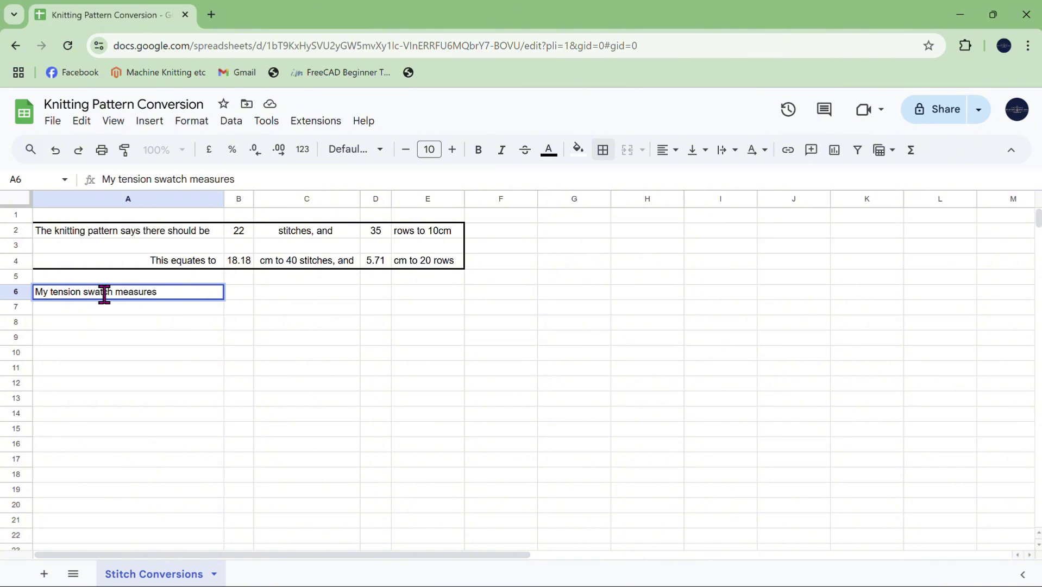
key(Return)
- Right-align the tension swatch label in A6
click(175, 279)
click(177, 297)
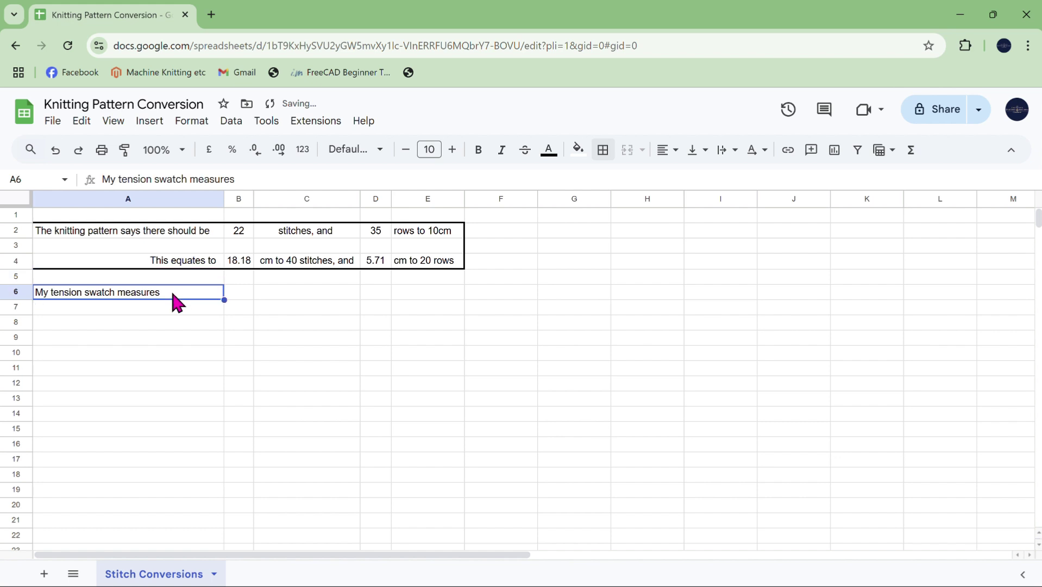
click(242, 178)
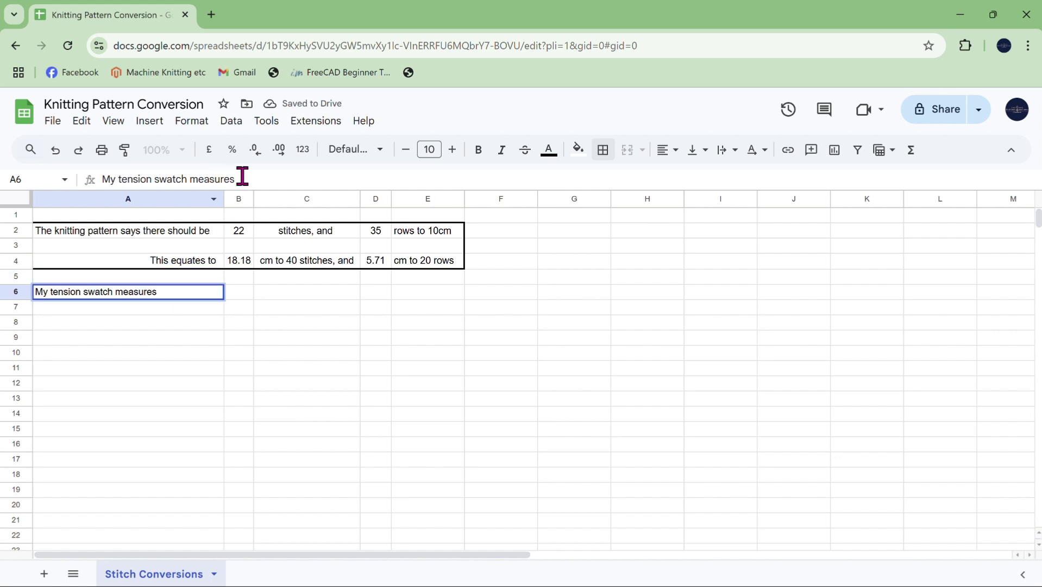
click(169, 337)
click(169, 296)
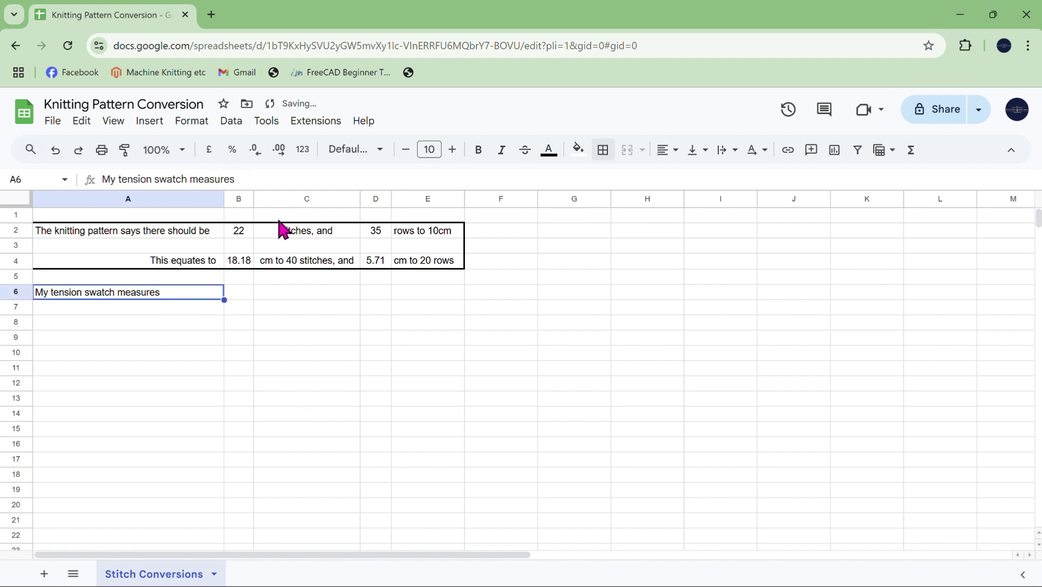
click(670, 155)
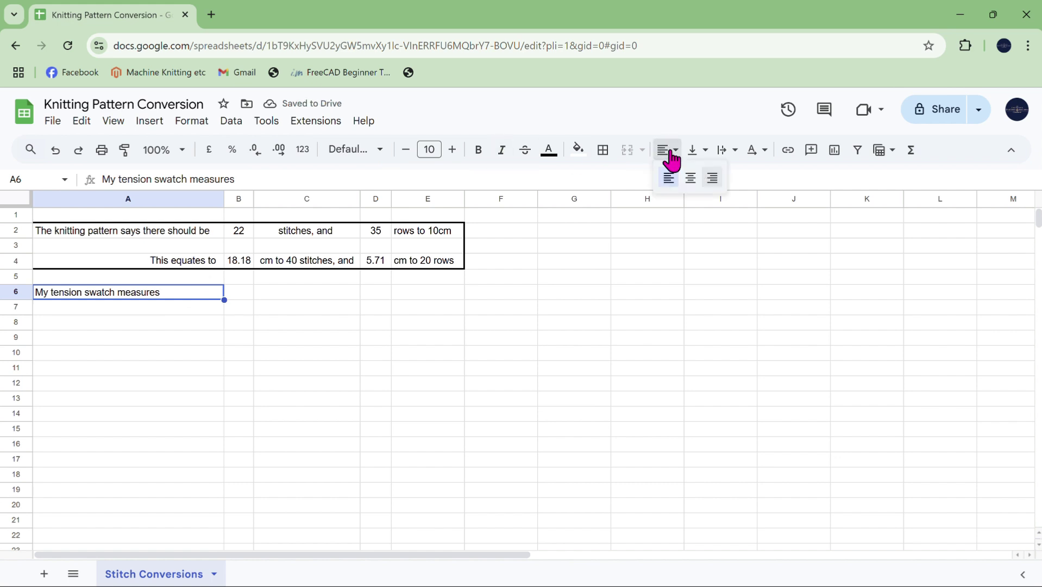
click(713, 184)
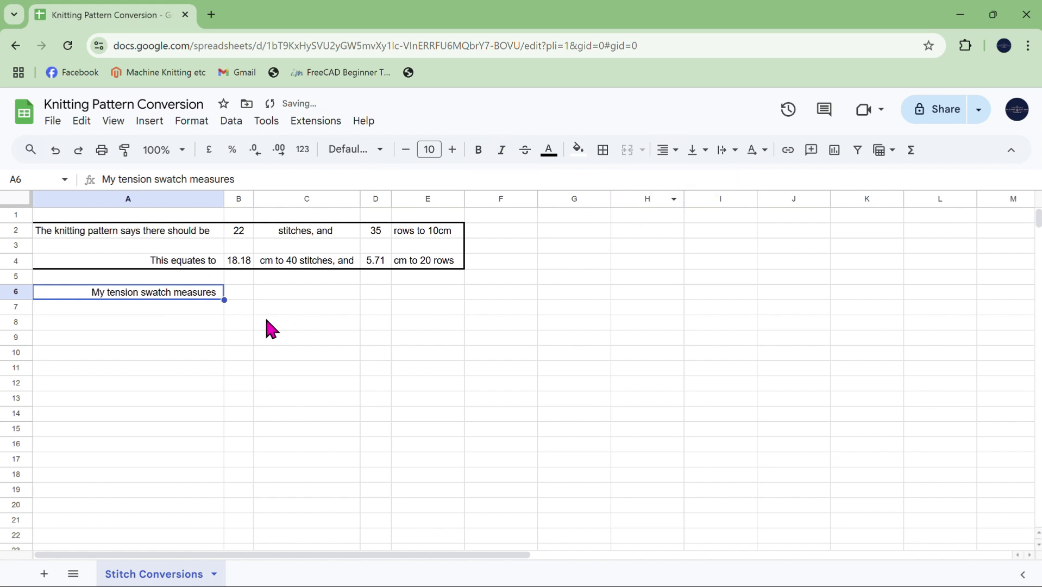
- Copy the label "cm to 40 stitches, and" from C4 into C6
click(240, 292)
click(288, 290)
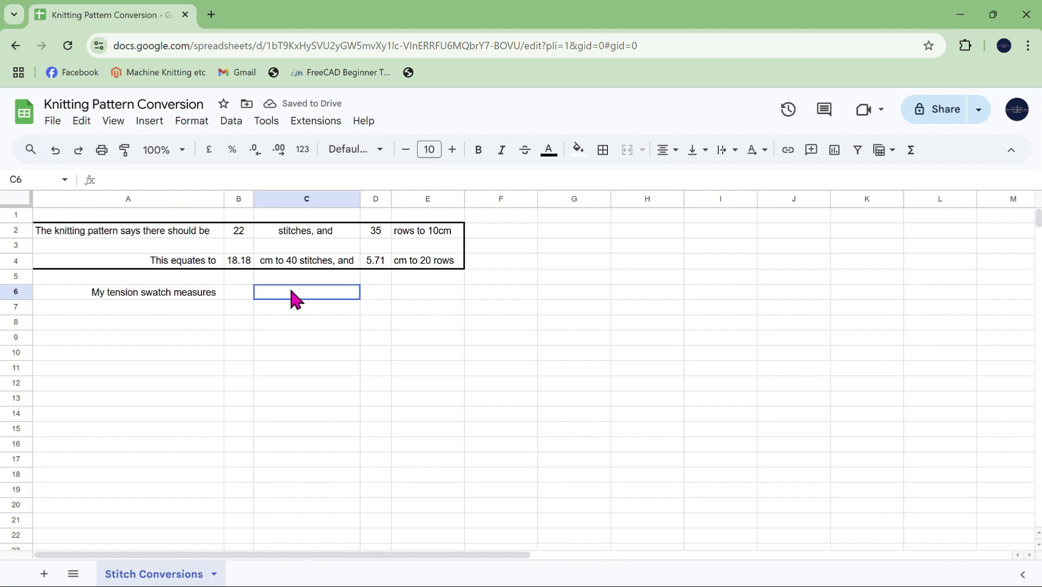
click(315, 265)
key(ctrl+c)
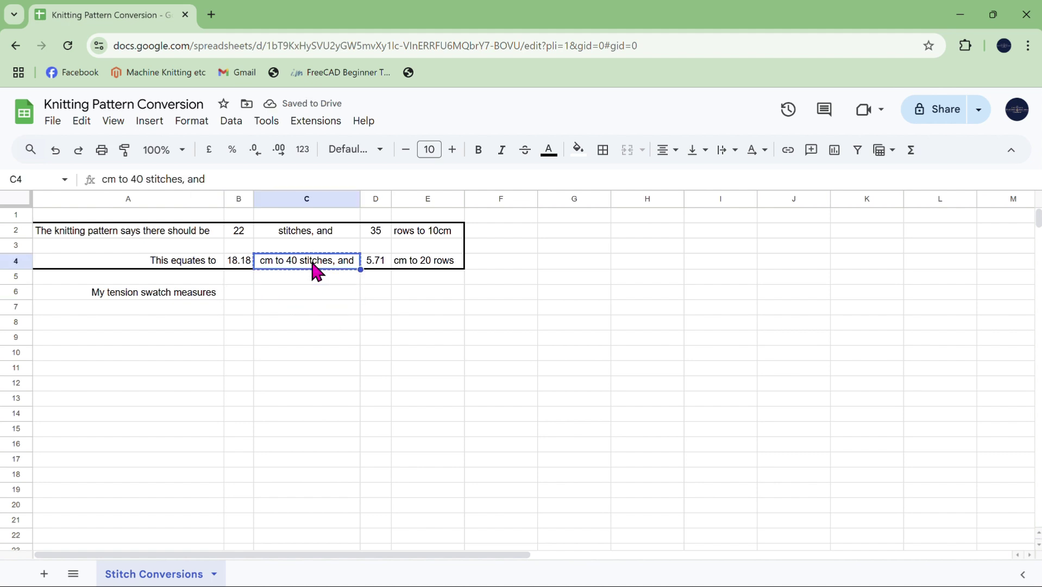
key(Down)
key(Down)
key(ctrl+v)
- Copy the label "cm to 20 rows" from E4 into E6
key(Right)
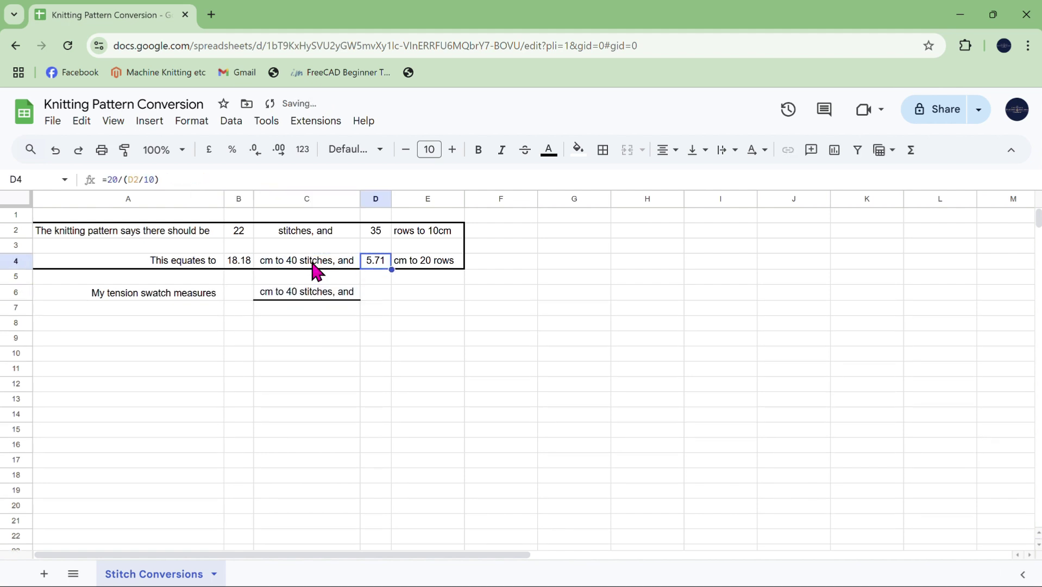
key(Right)
key(ctrl+c)
key(Down)
key(Down)
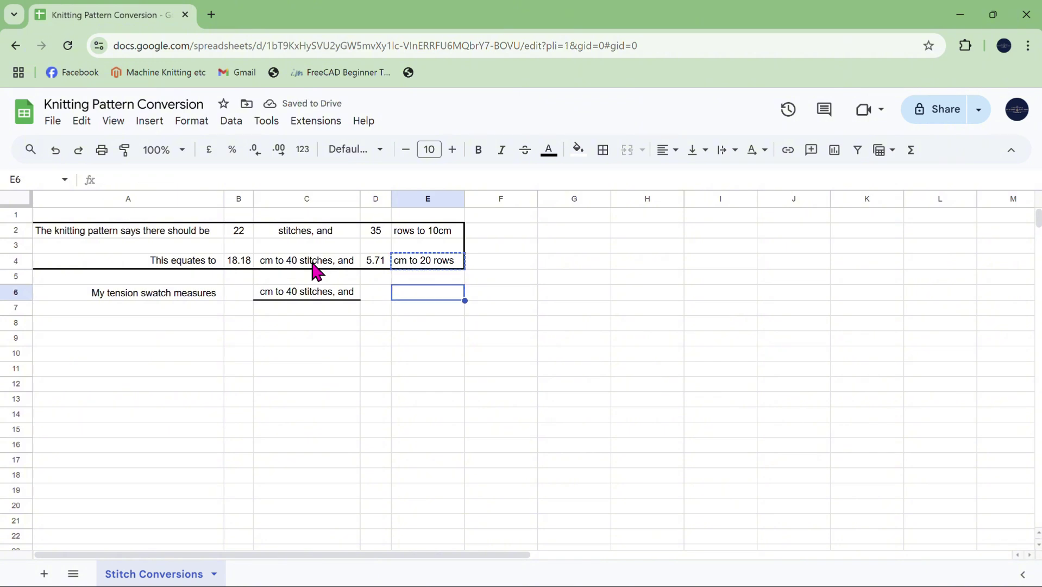
key(ctrl+v)
- Apply an outer border around the tension swatch row A6:E6
click(142, 305)
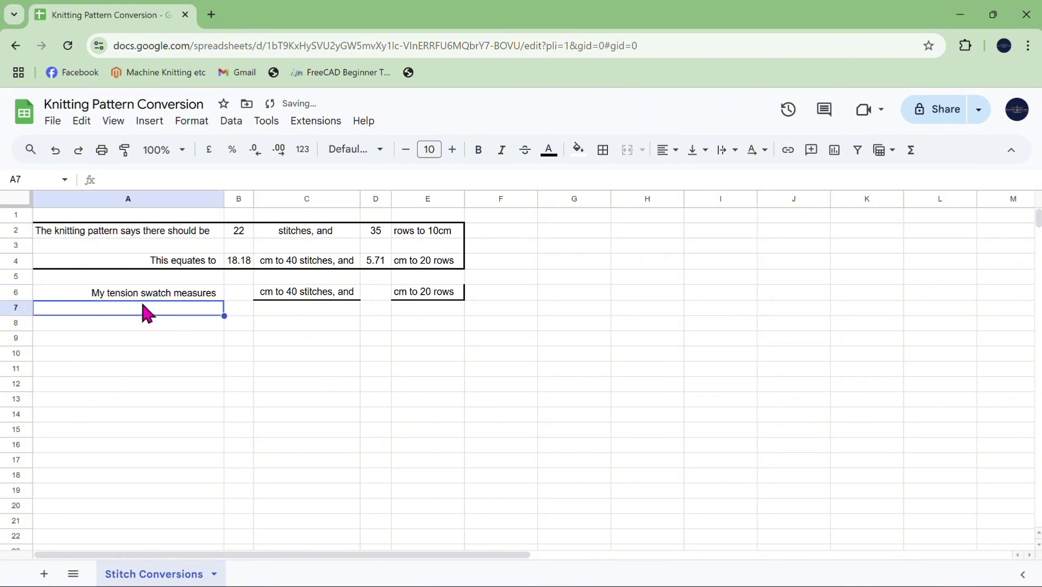
drag(76, 286, 408, 297)
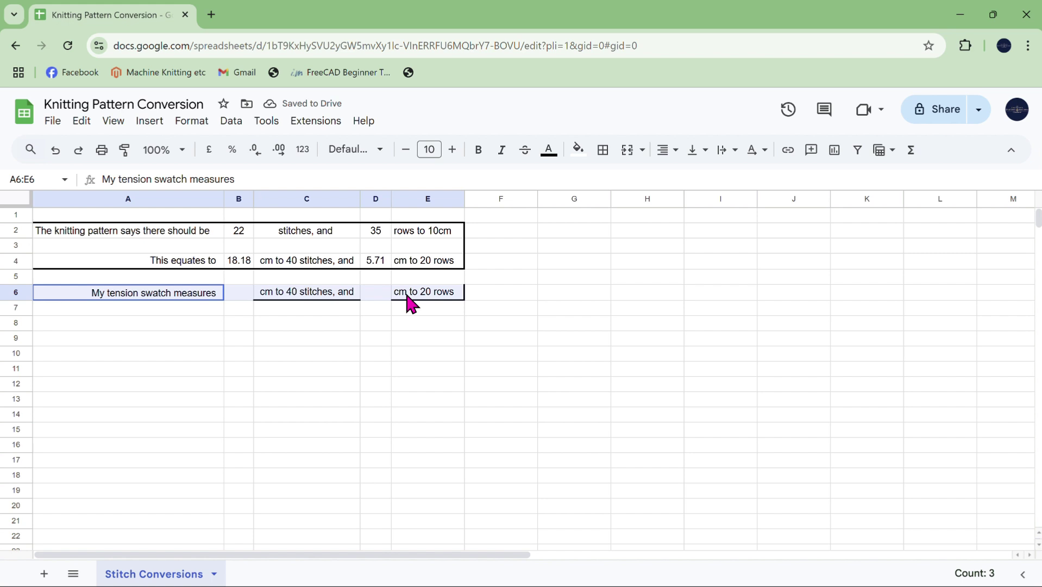
click(603, 150)
click(713, 188)
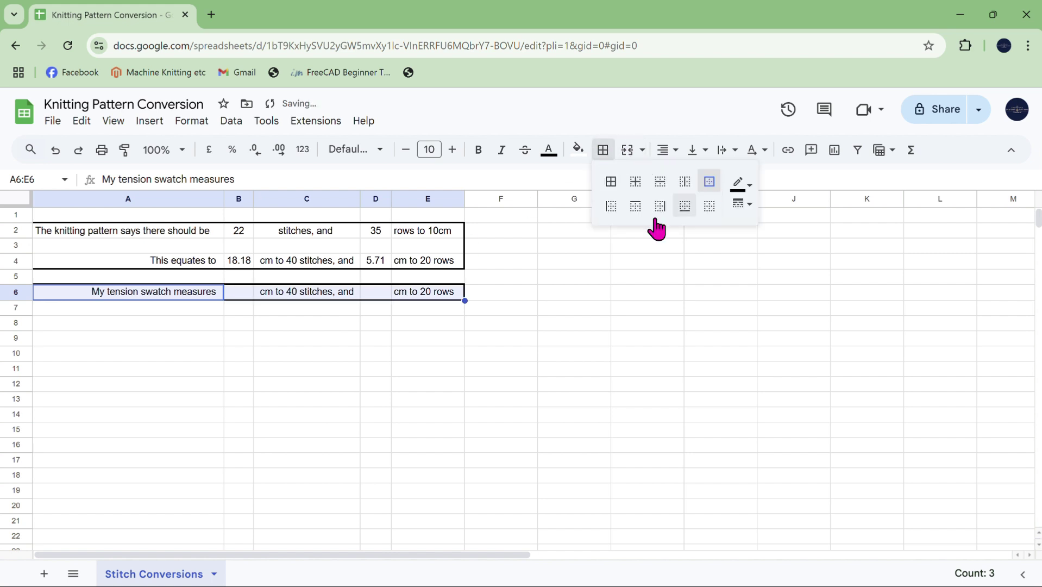
click(295, 358)
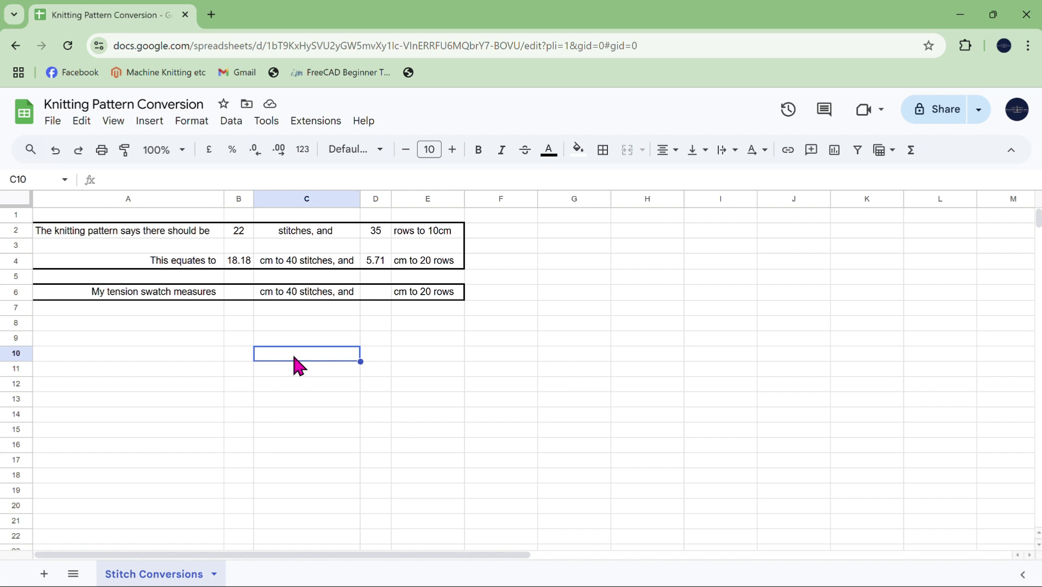
- Enter the swatch measurements in row 6: 25 for the stitches in B6 and 20 for the rows in D6
click(239, 292)
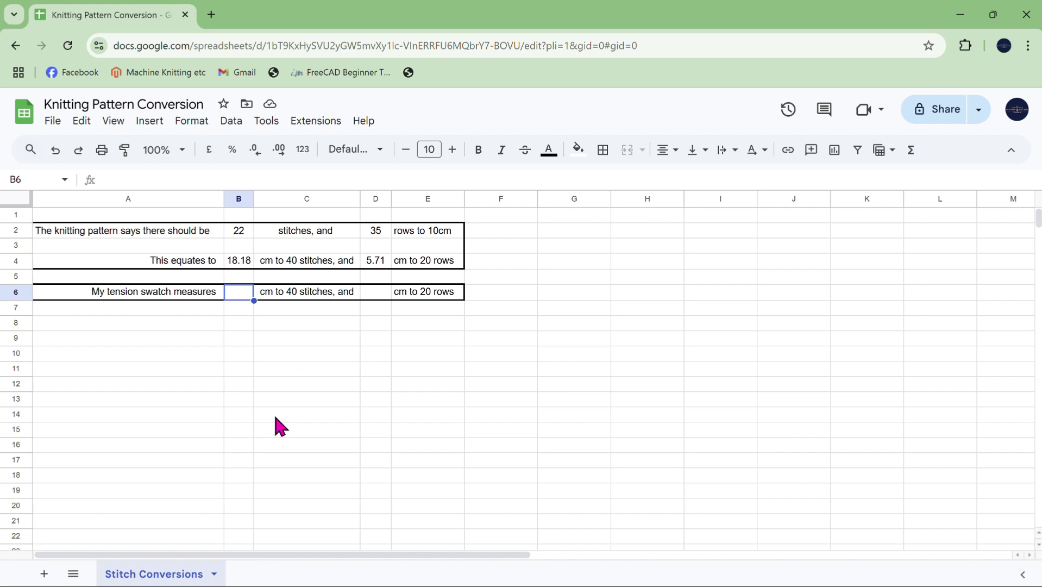
text(25)
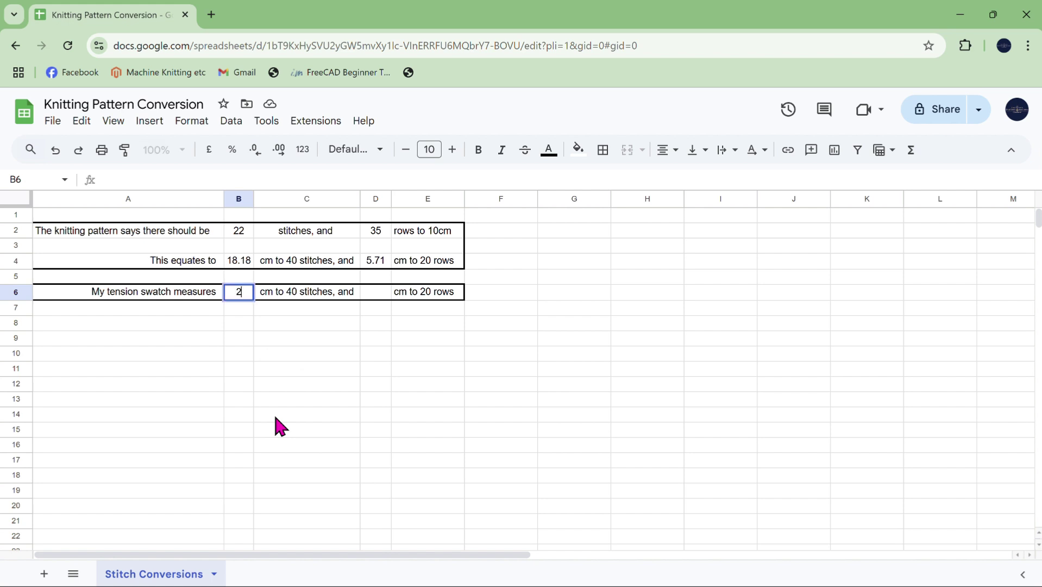
click(377, 293)
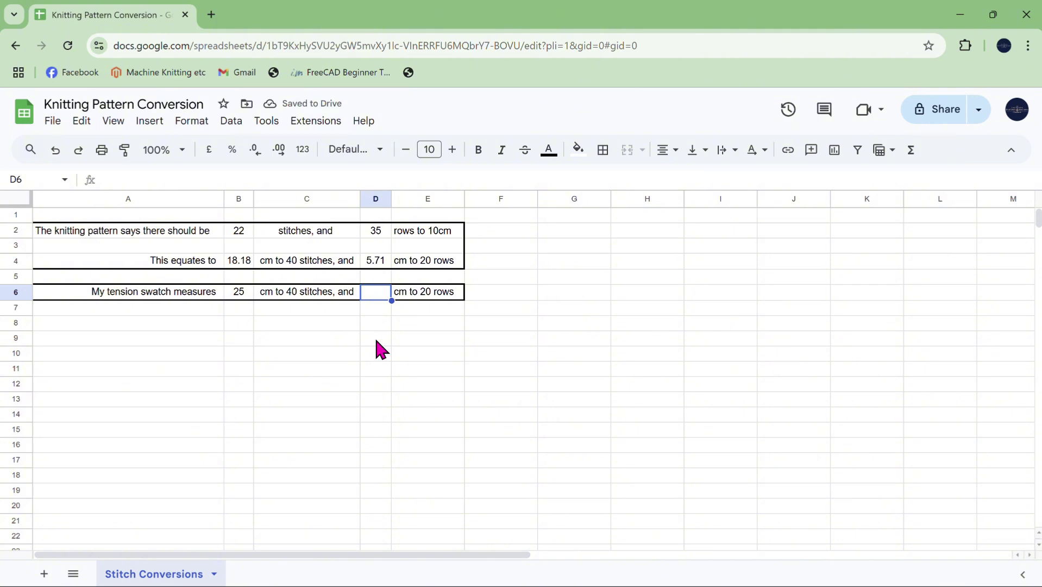
text(20)
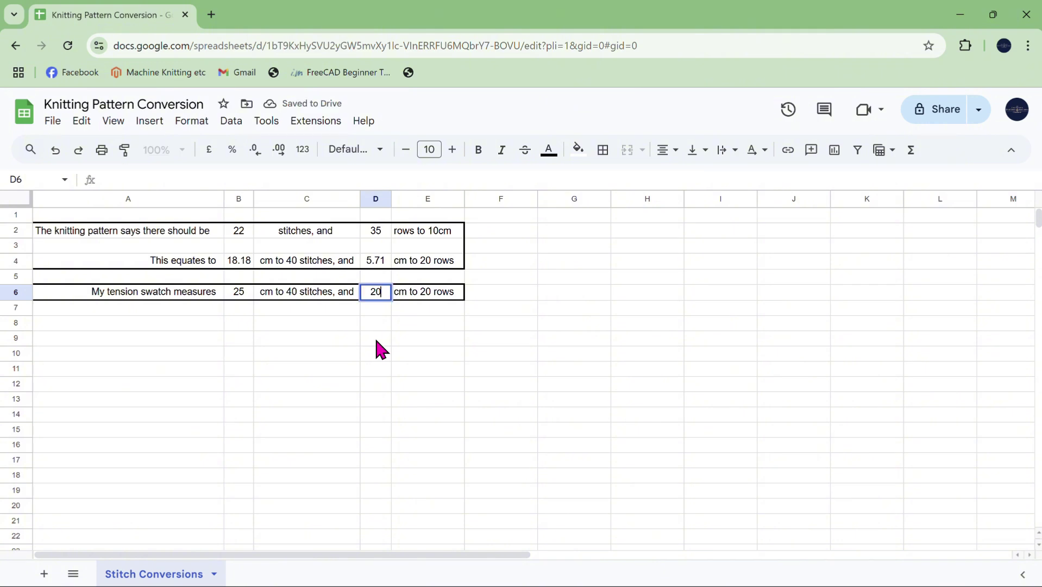
click(441, 381)
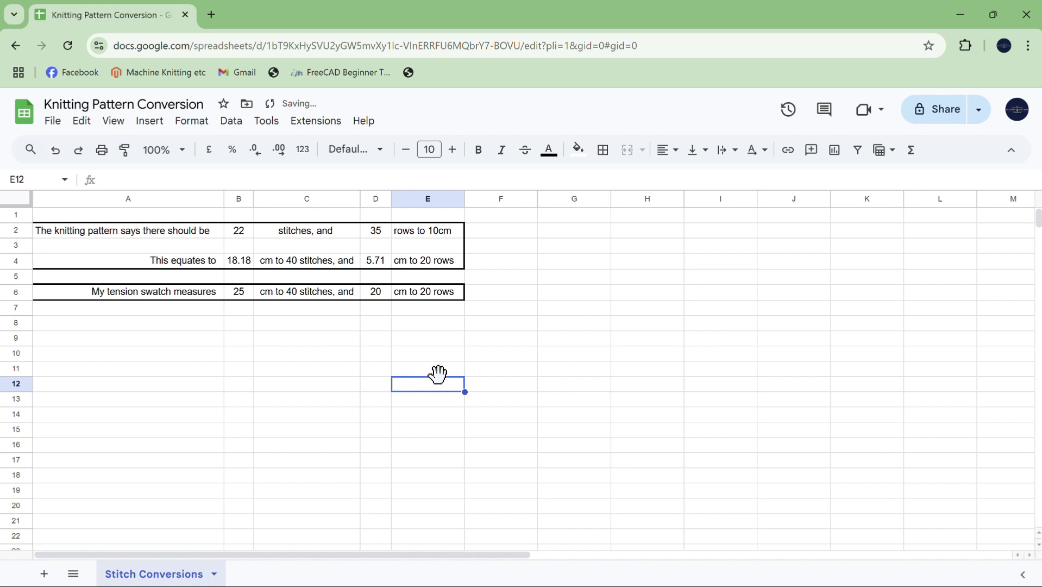
- Set the swatch's row measurement in D6 to 12
click(377, 296)
text(1)
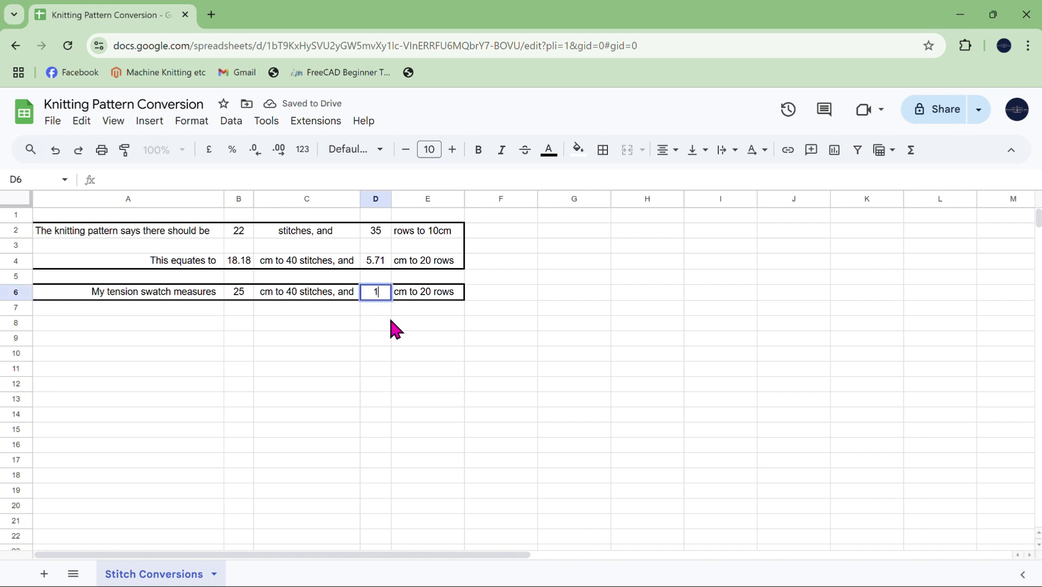
text(2)
click(413, 351)
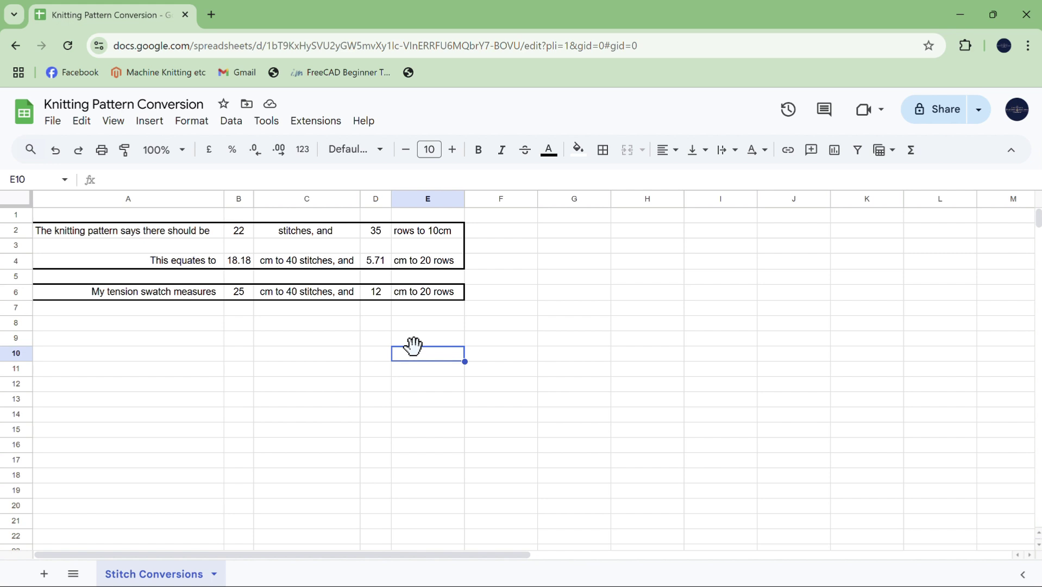
- Enter the label "This means I need to multiply the given number of stitches by" in A8
click(69, 322)
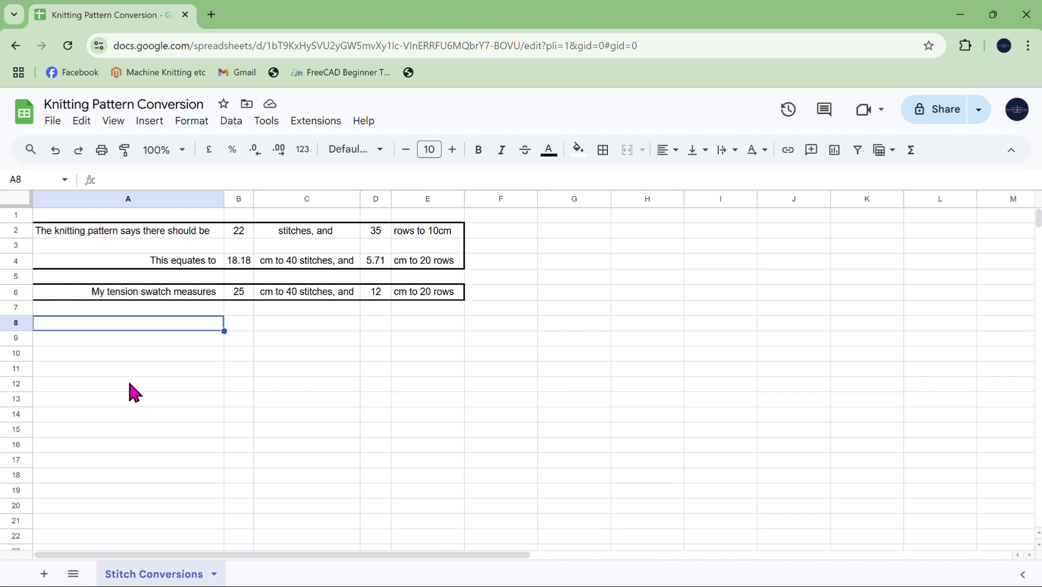
text(Thi)
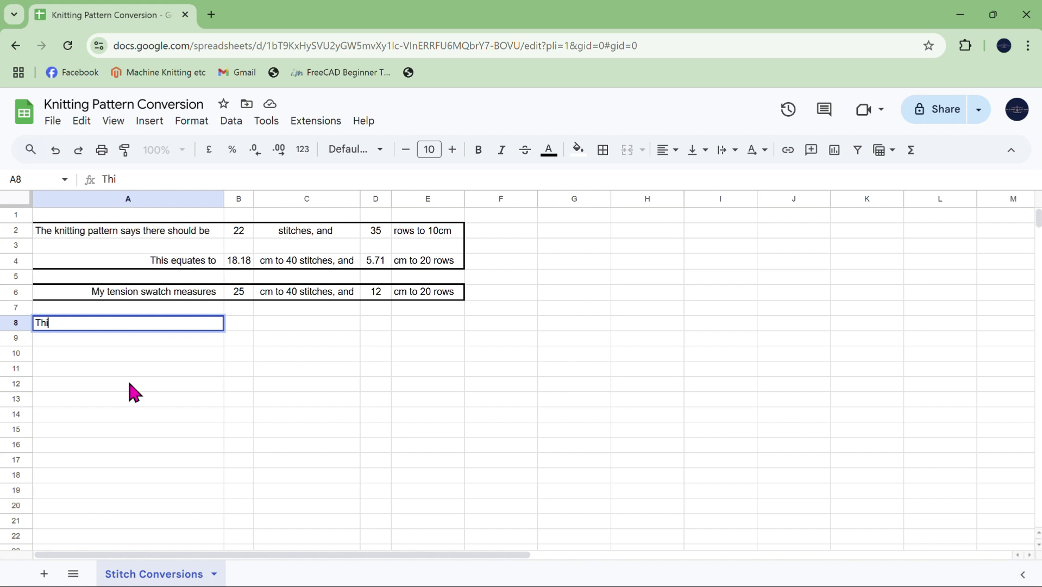
text(s means I need to mu)
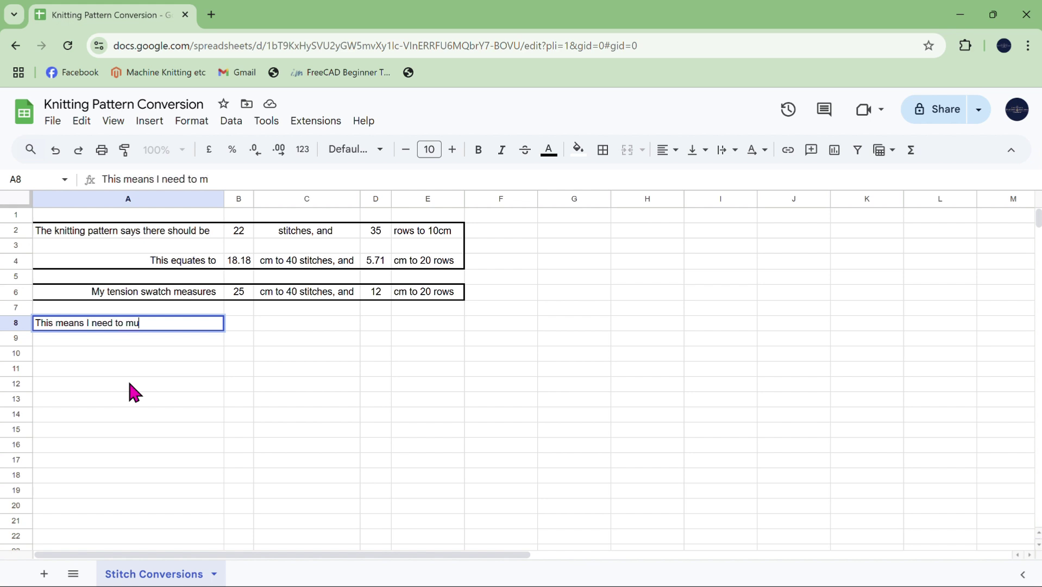
text(ltiply the given num)
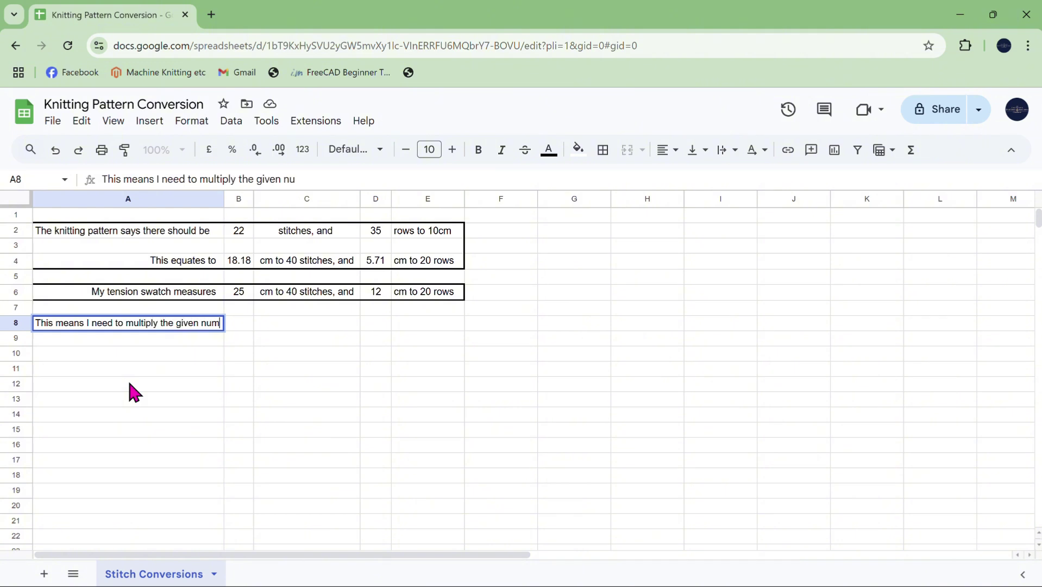
text(ber of stitch)
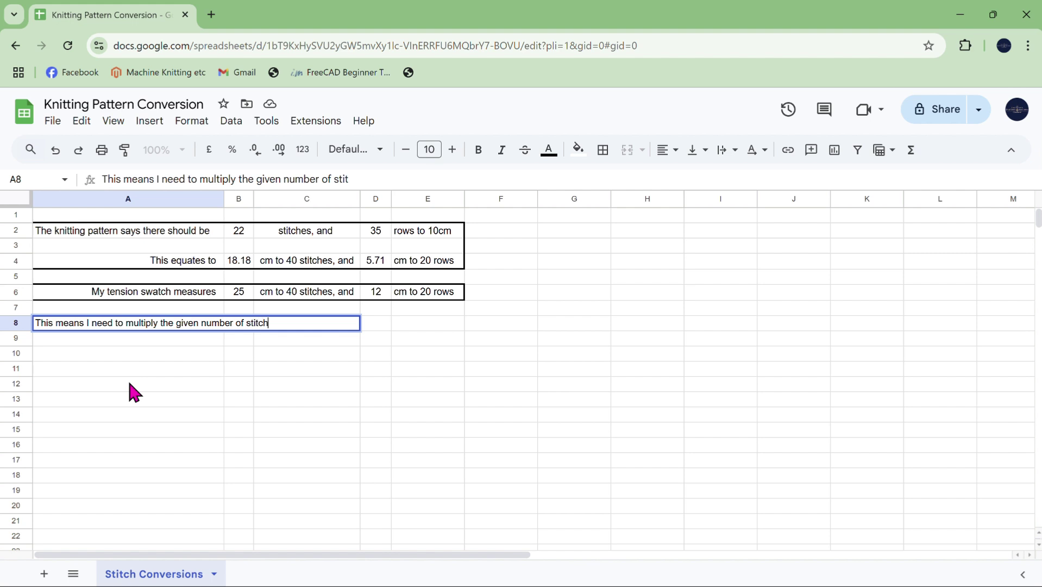
text(es by)
click(166, 367)
click(155, 317)
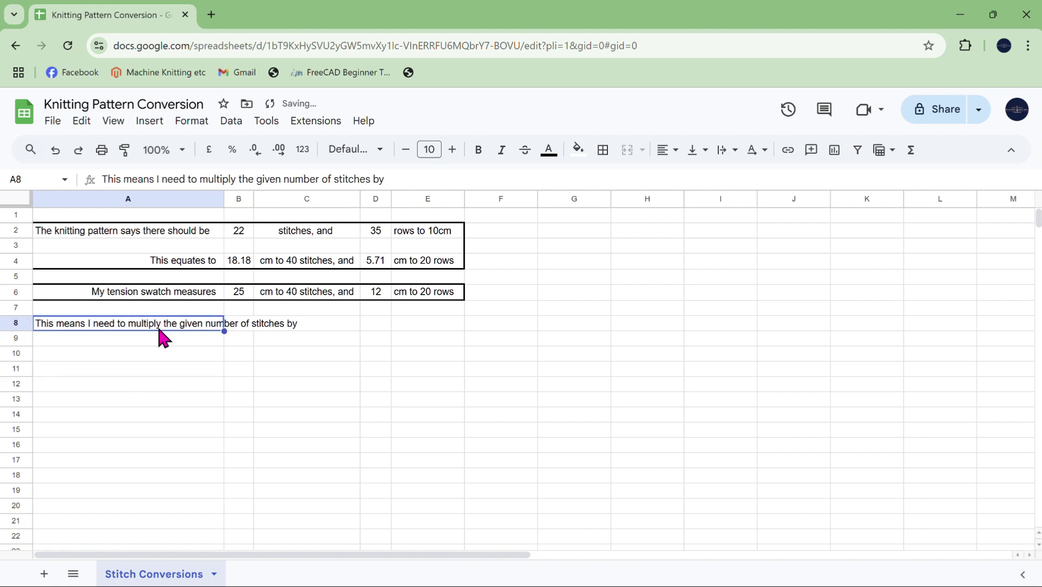
right_click(160, 330)
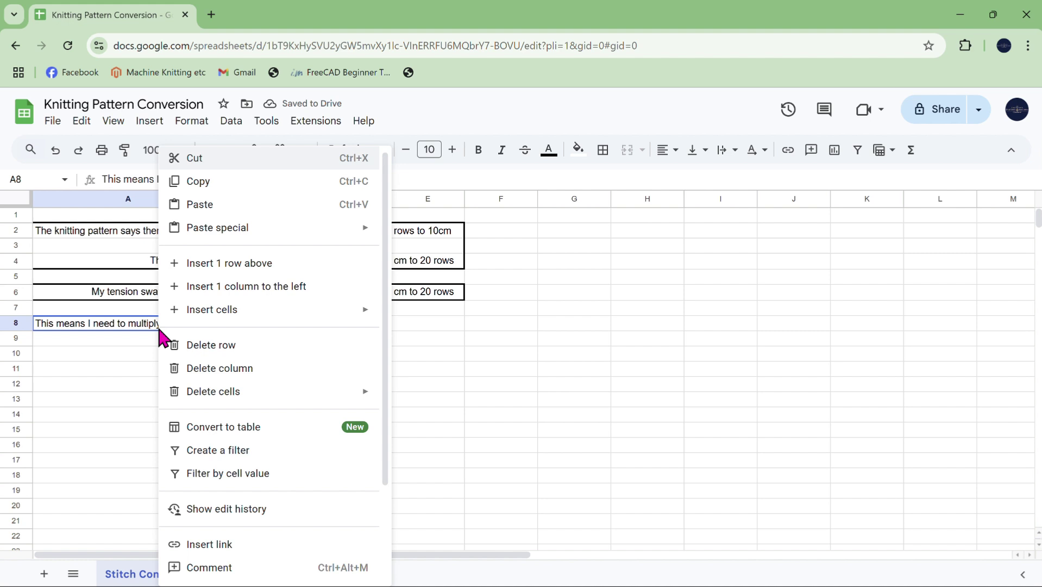
scroll(268, 489, down, 3)
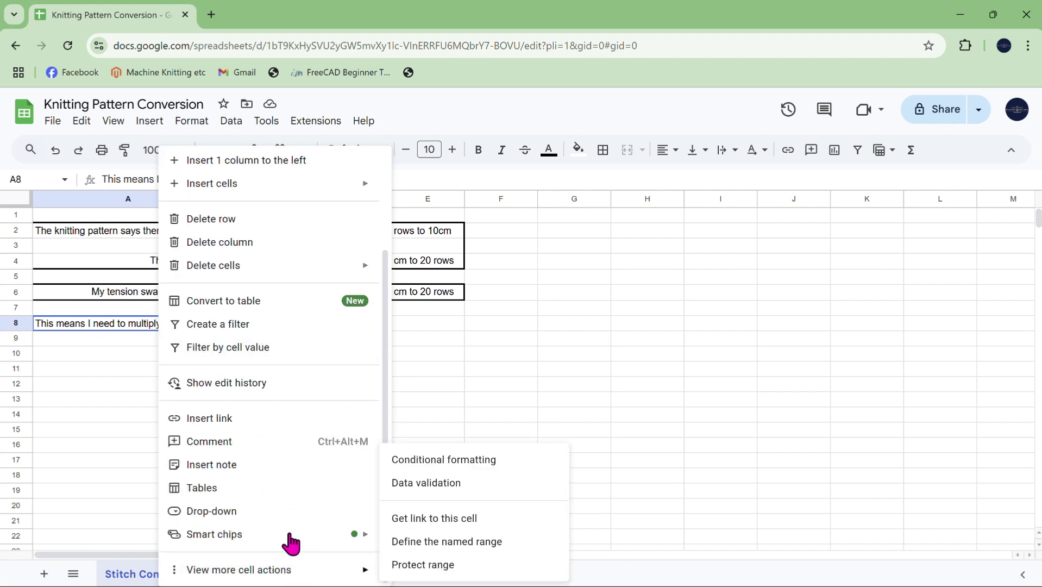
scroll(284, 384, up, 3)
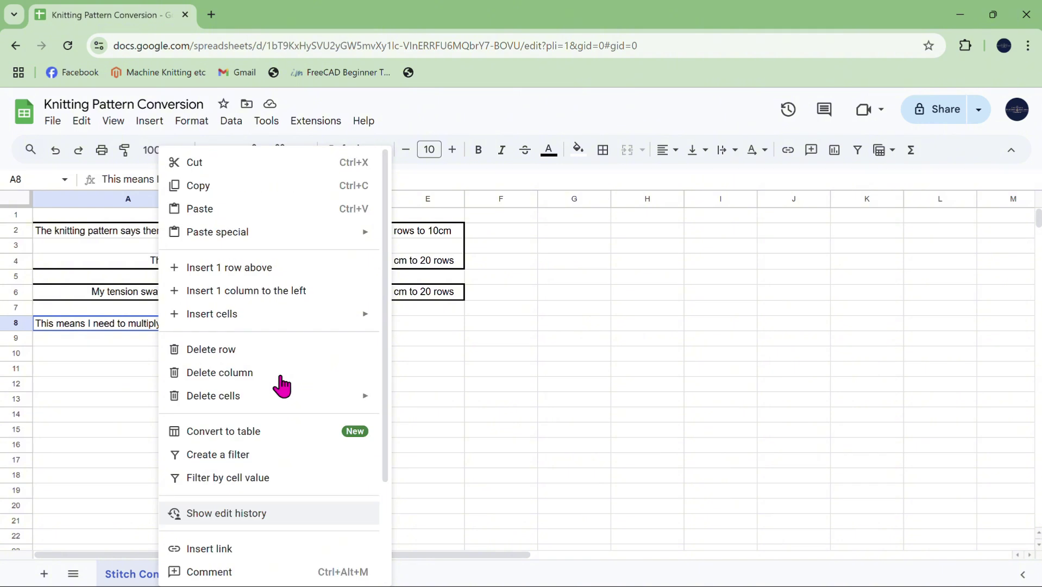
click(103, 383)
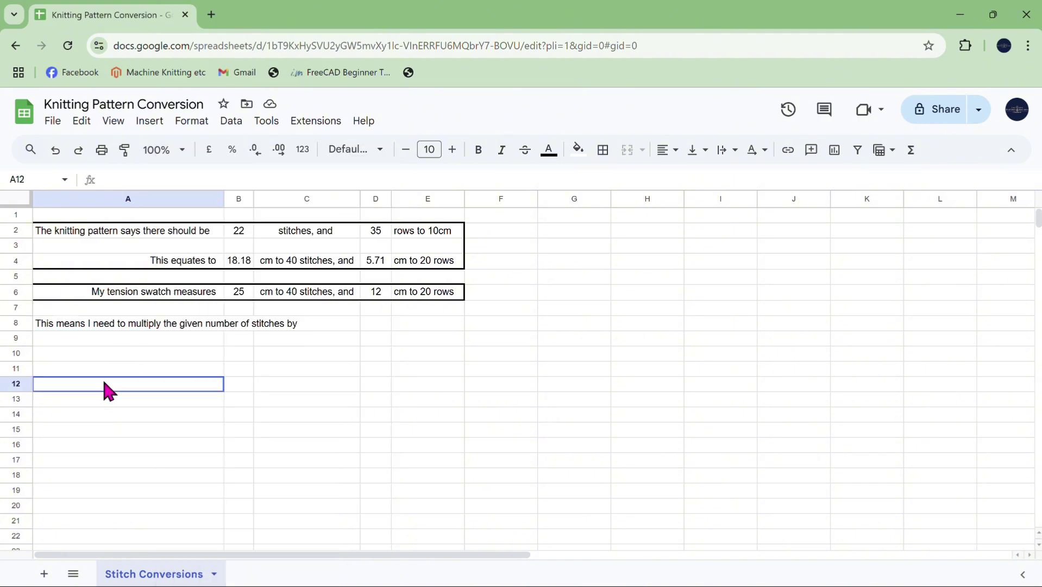
click(130, 328)
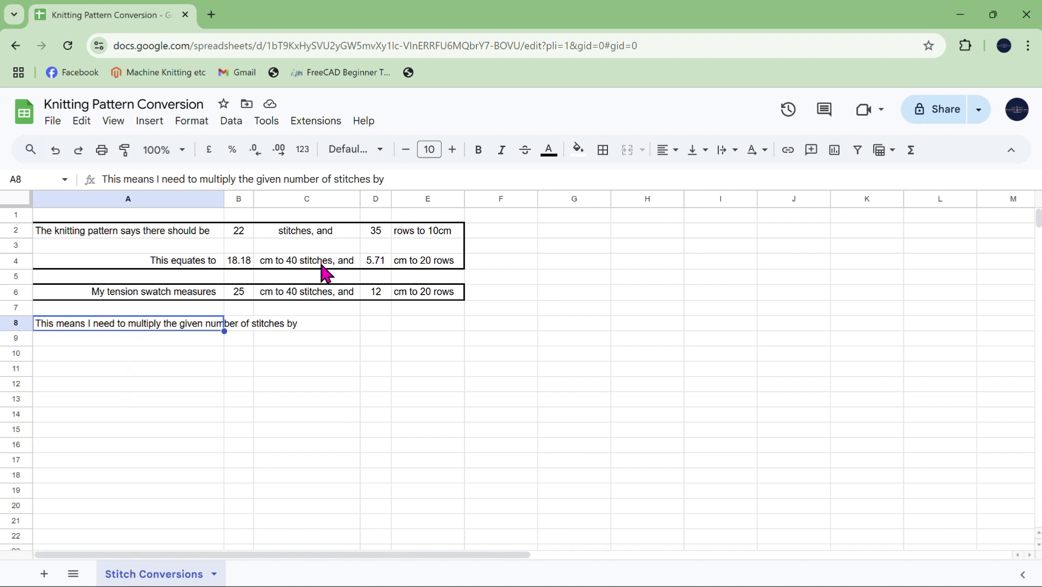
click(765, 151)
click(766, 155)
click(111, 342)
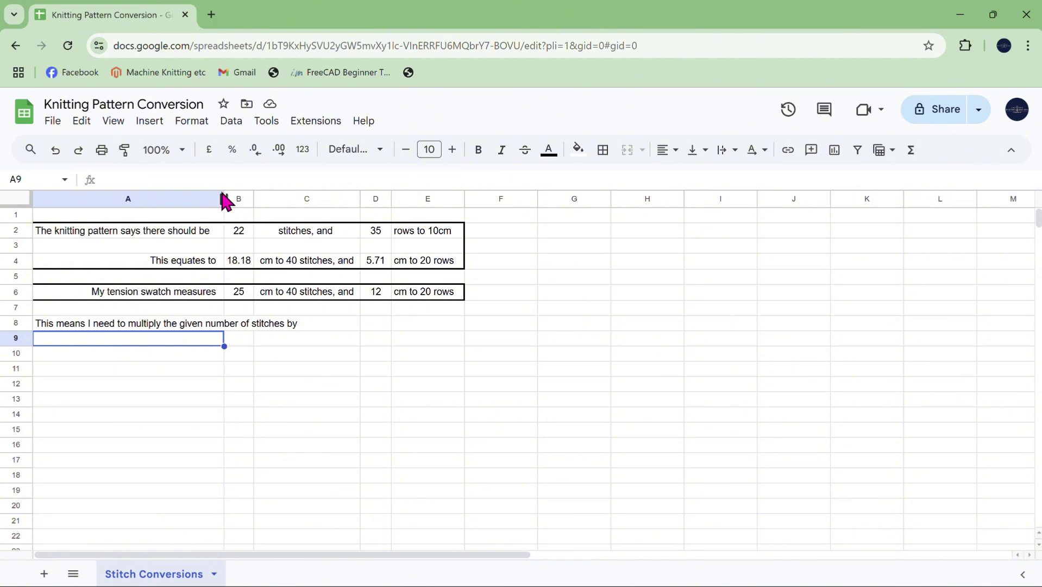
- Auto-fit column A's width so the full label in A8 fits in its cell
mouse_move(222, 197)
mouse_down()
mouse_move(274, 190)
mouse_move(238, 183)
mouse_up()
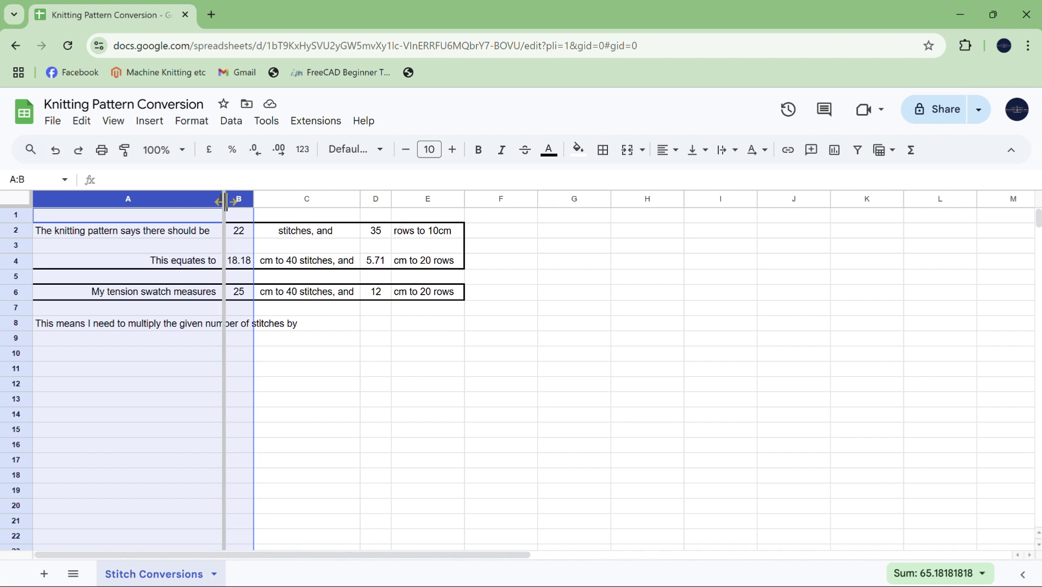
double_click(224, 200)
click(253, 379)
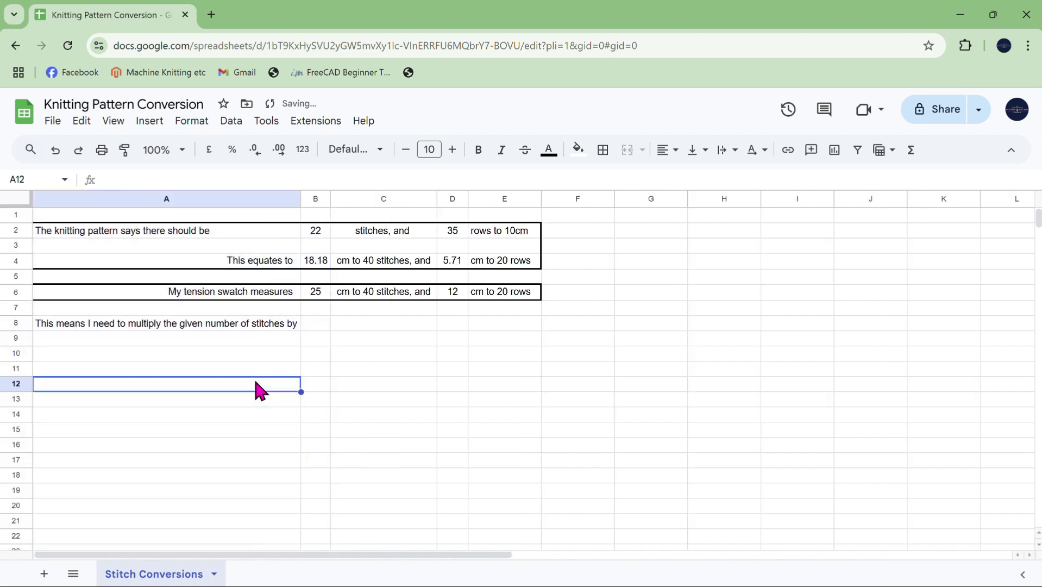
- Right-align the label "The knitting pattern says there should be" in A2
click(154, 230)
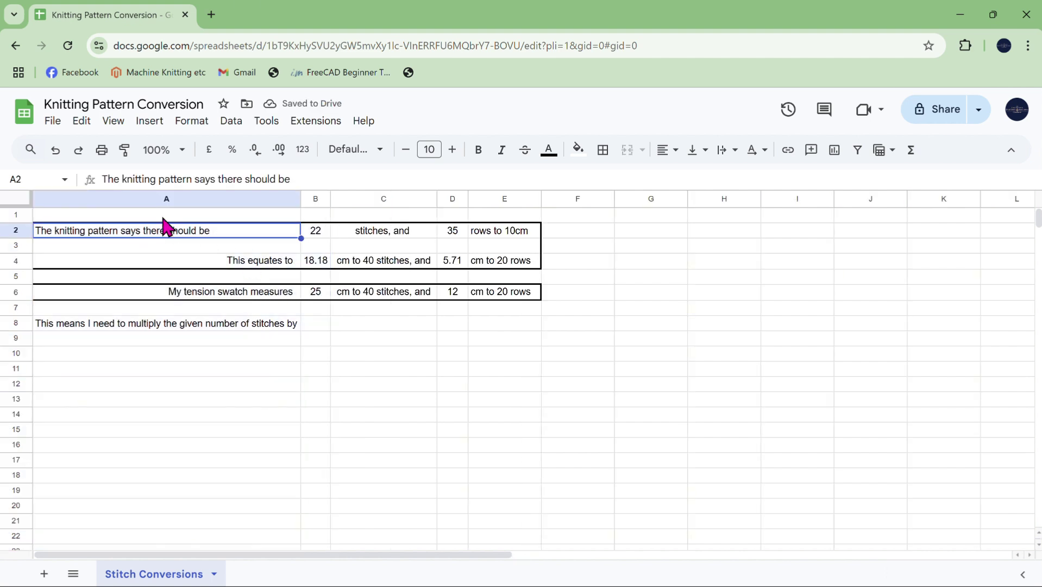
click(668, 152)
click(712, 178)
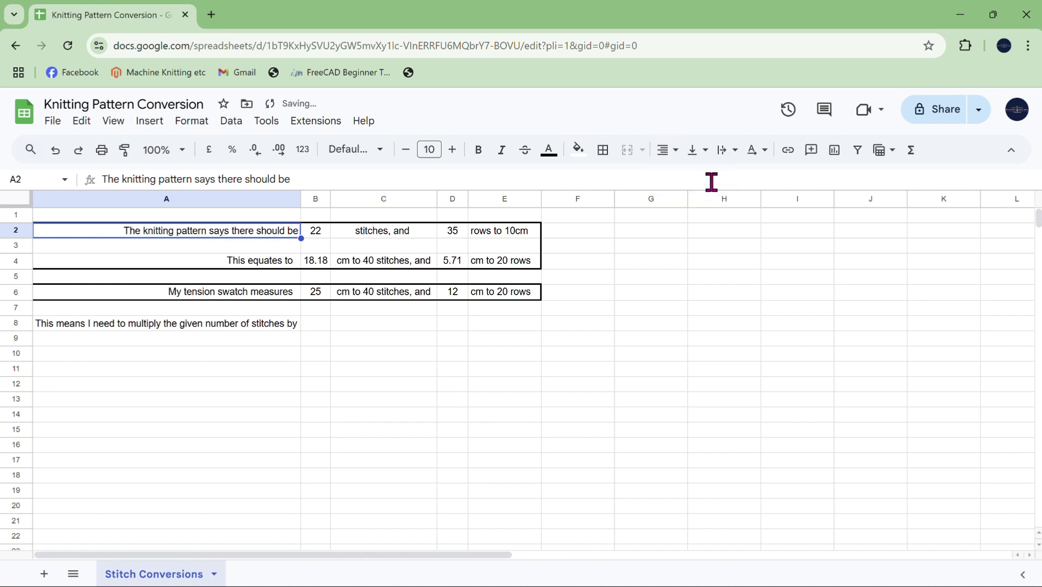
click(595, 360)
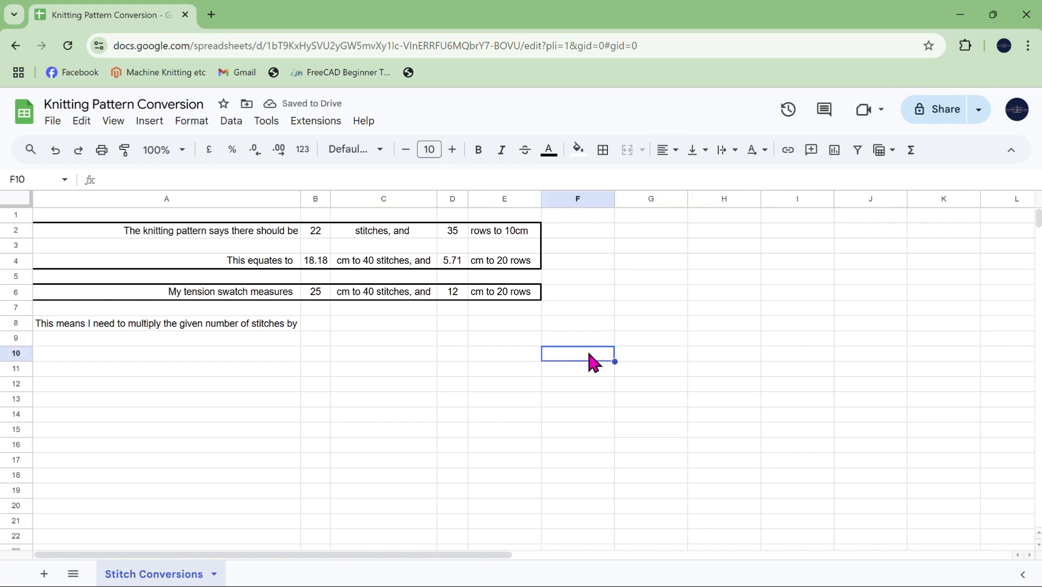
- Enter the formula =B4/B6 in B8 to calculate the stitch multiplier
click(315, 330)
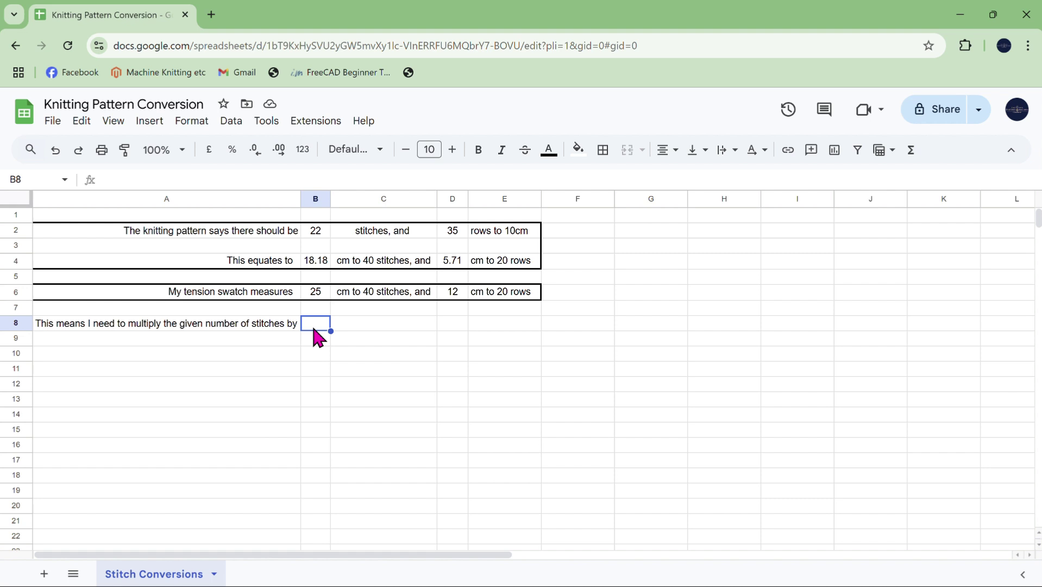
click(325, 266)
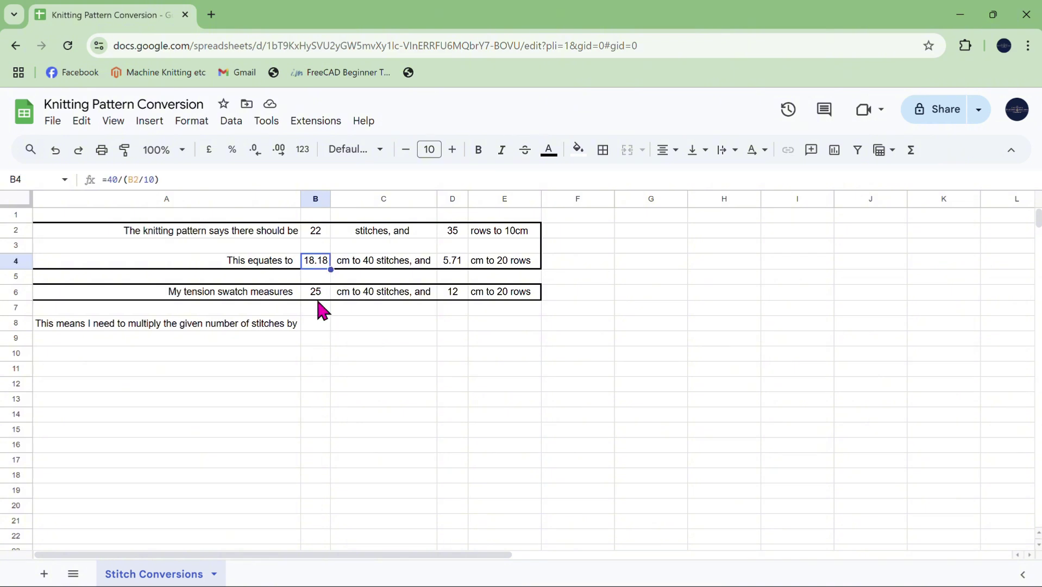
click(321, 328)
text(=)
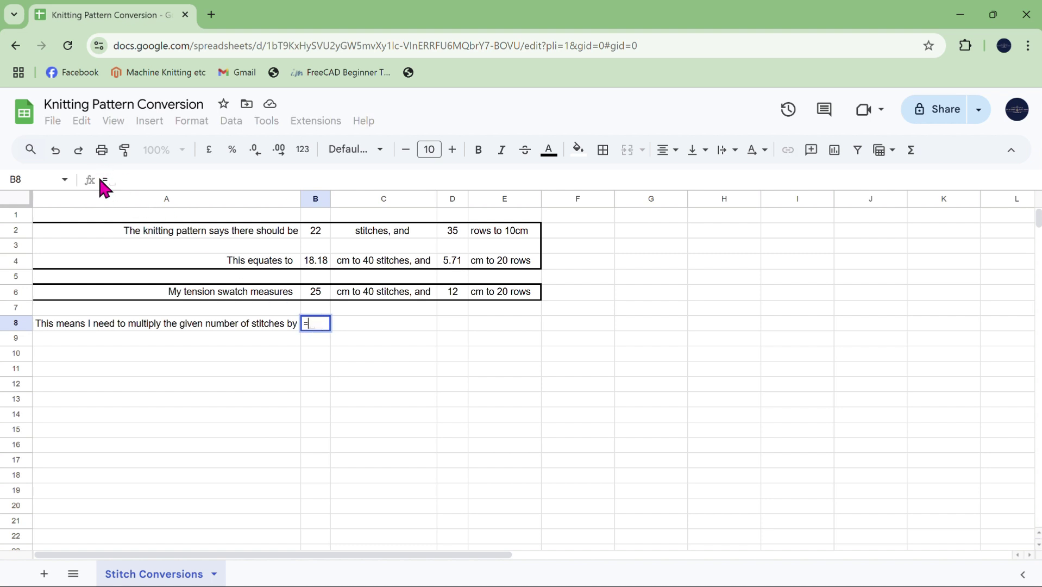
click(325, 267)
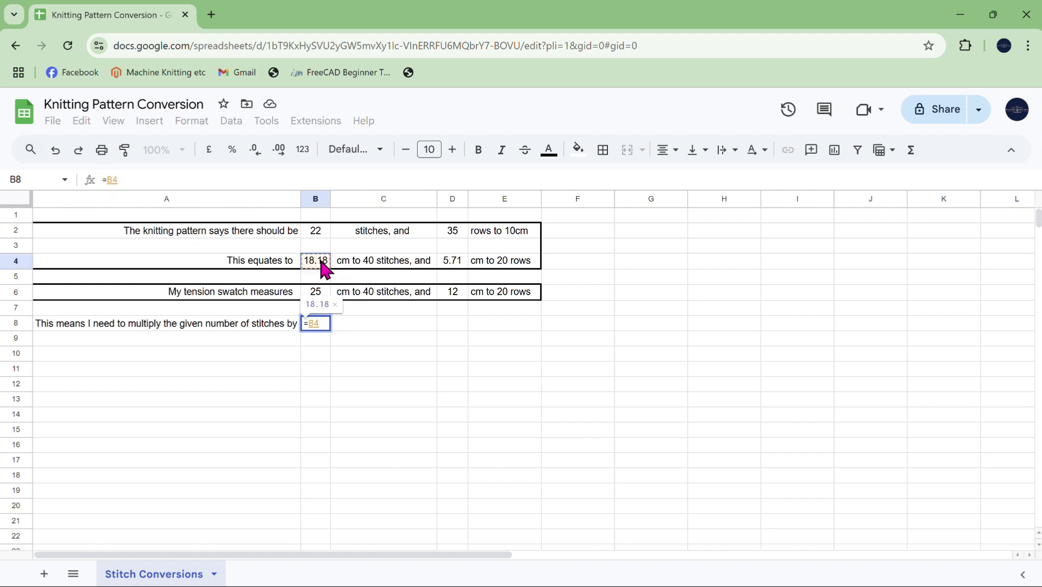
text(/)
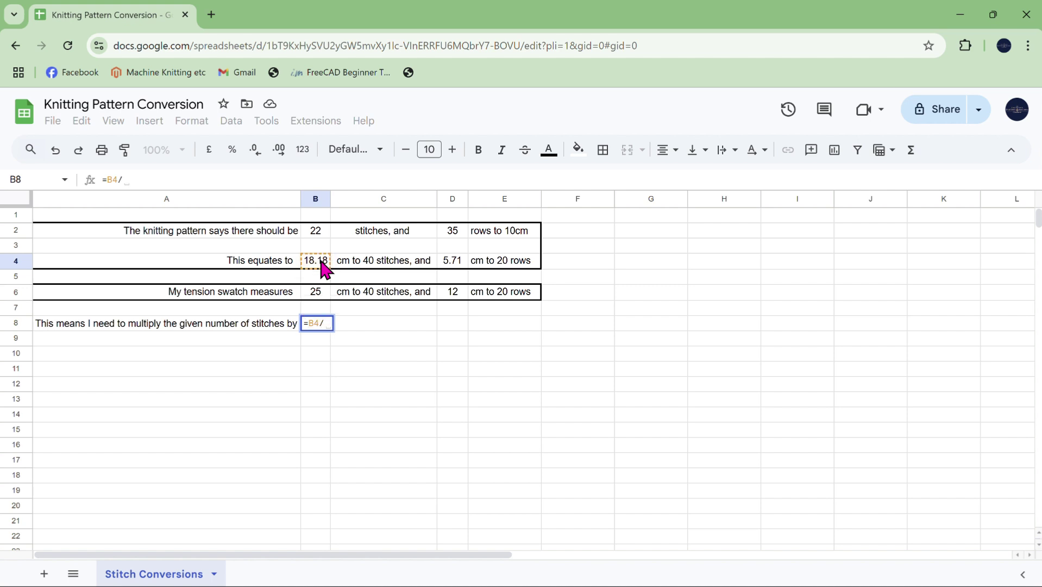
click(314, 294)
key(Return)
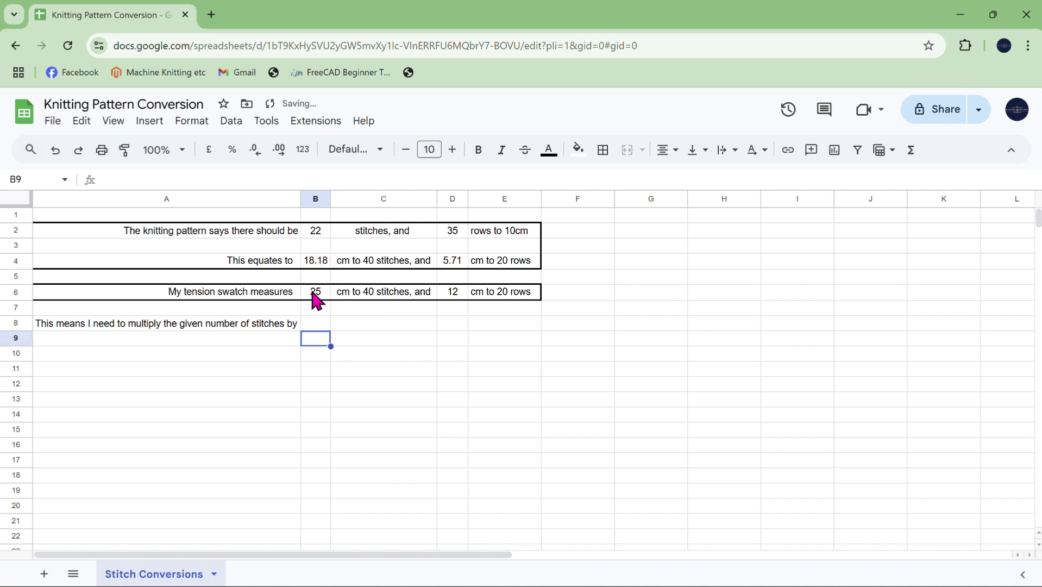
- Reduce the stitch multiplier in B8 to two decimal places
click(318, 325)
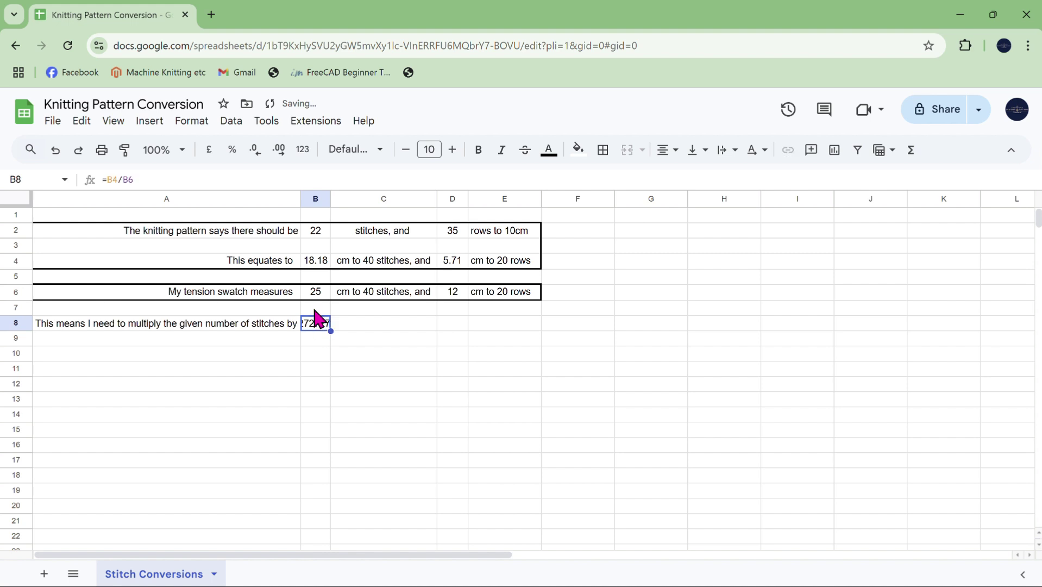
click(254, 150)
click(255, 150)
click(255, 150)
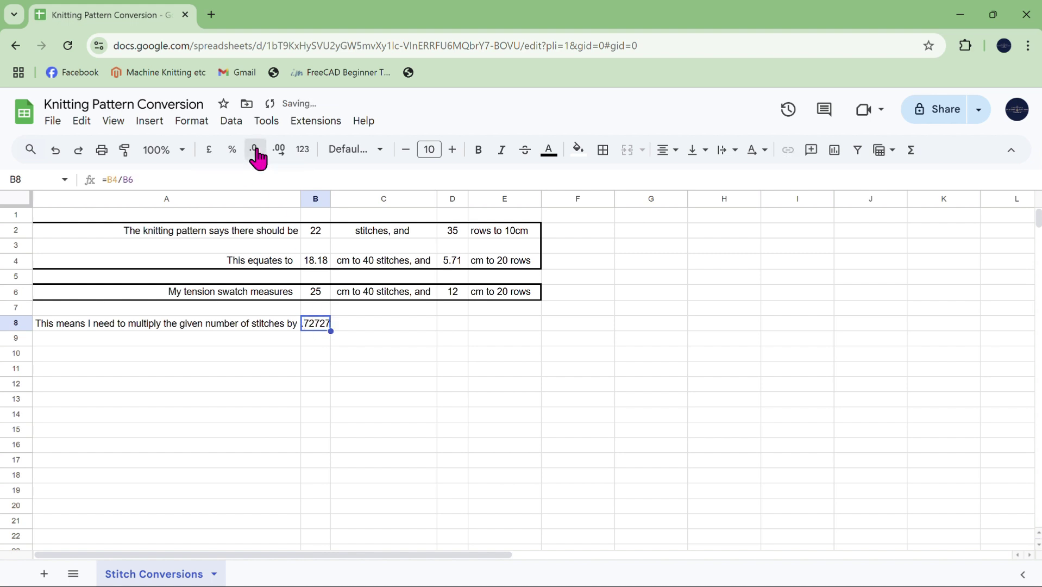
click(255, 150)
click(255, 150)
click(255, 150)
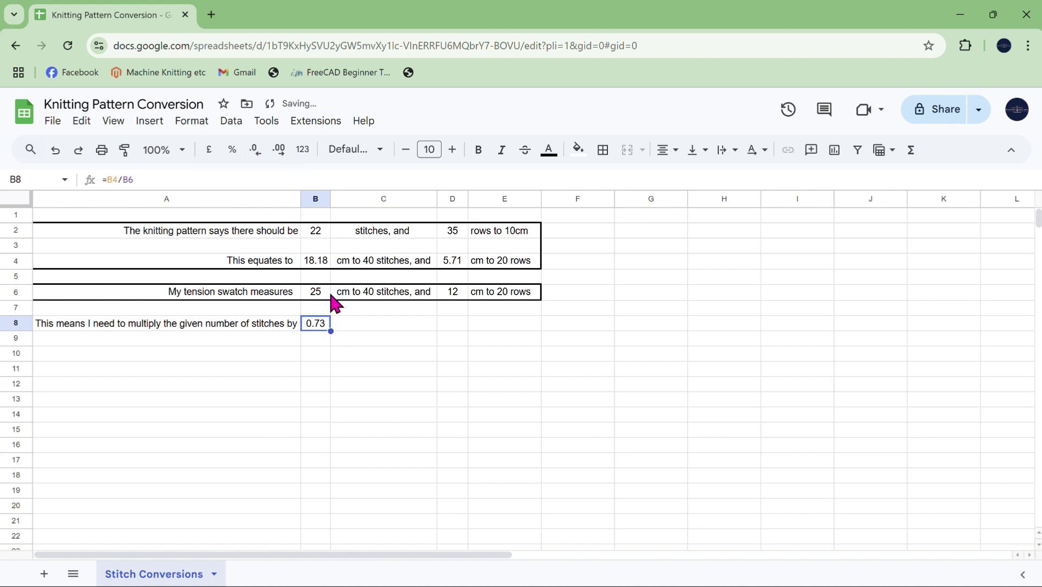
click(336, 370)
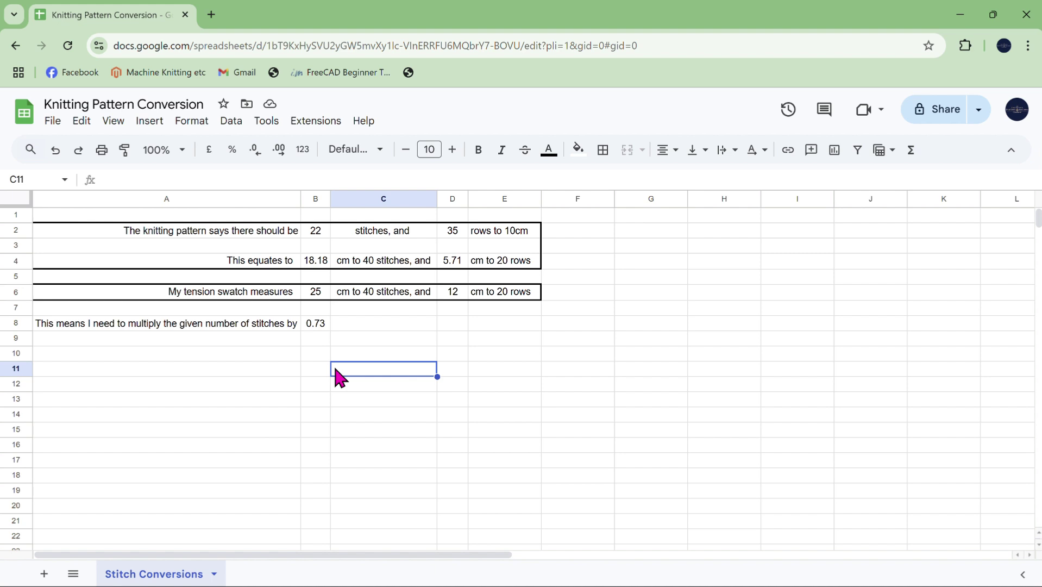
- Enter the label "and the rows by" in C8, beside the stitch multiplier
click(374, 322)
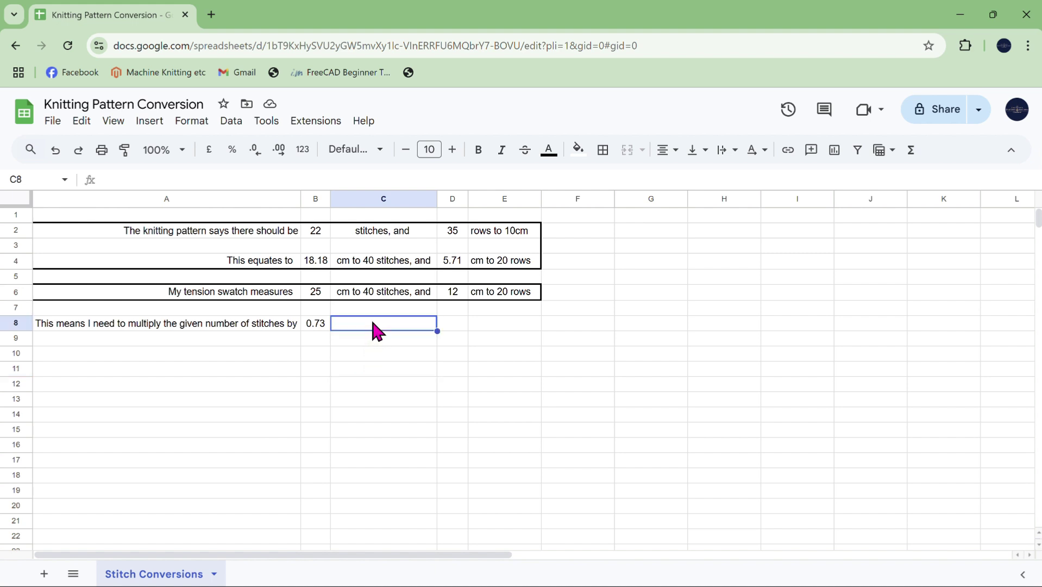
text(and the row)
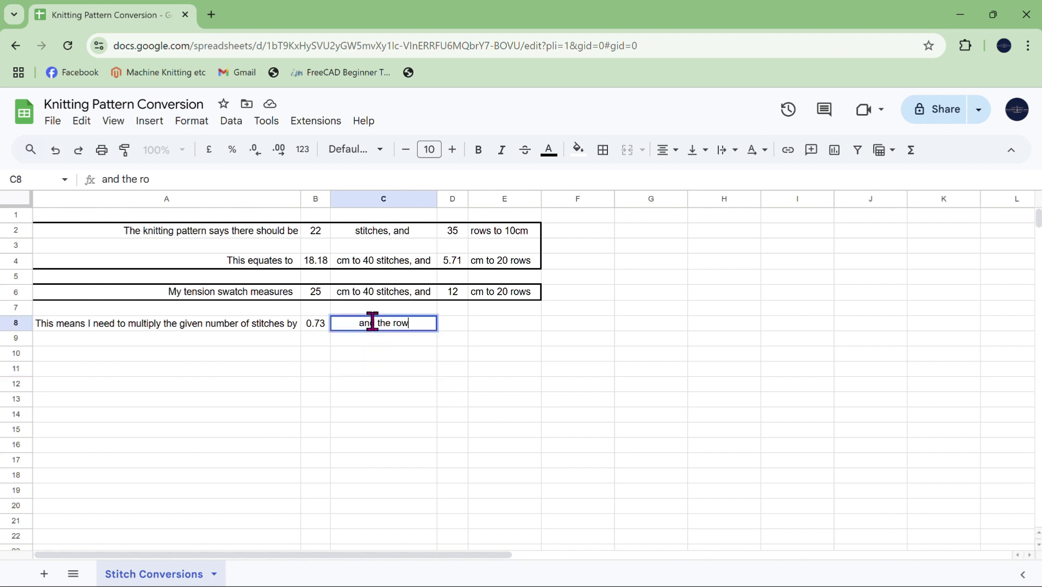
text(s by)
click(490, 370)
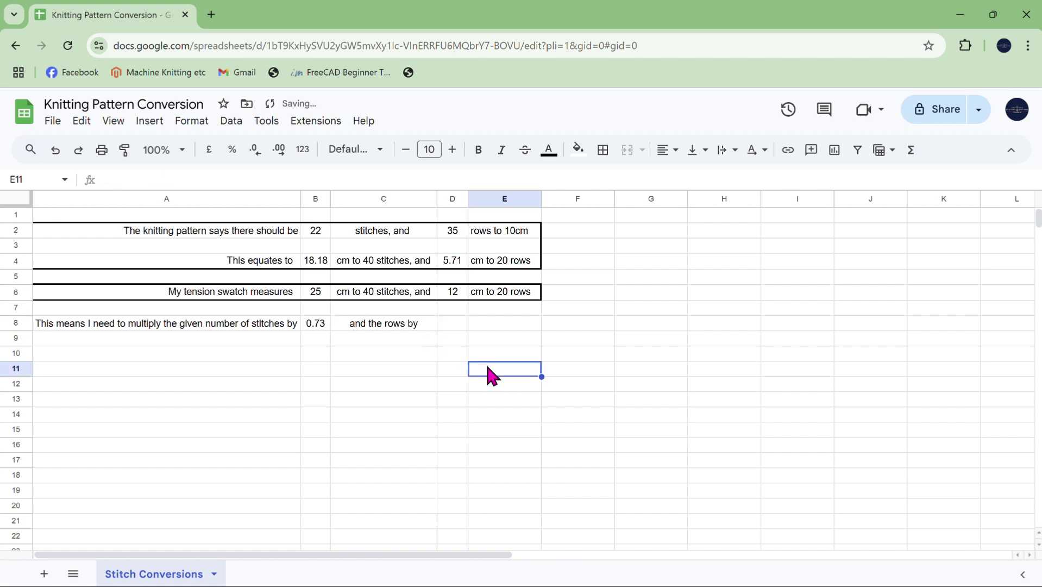
- Enter the formula =D4/D6 in D8 to calculate the row multiplier
click(453, 265)
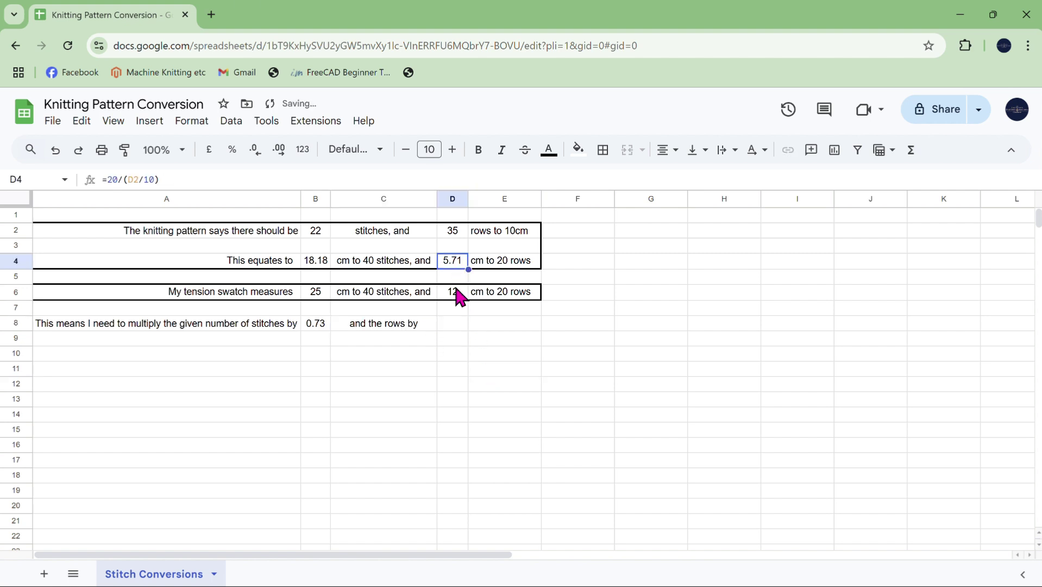
click(462, 325)
text(=)
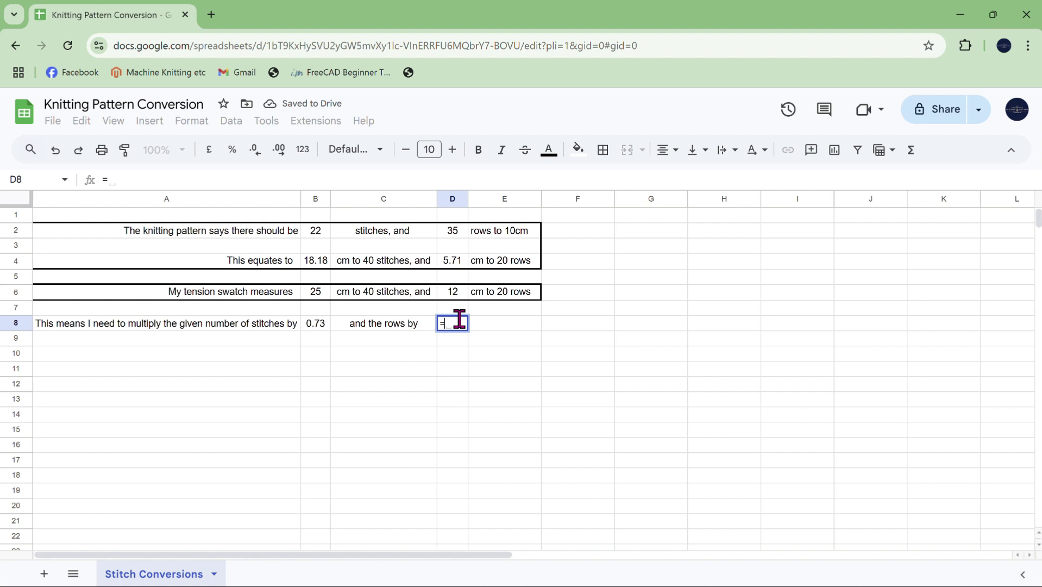
click(450, 266)
text(/)
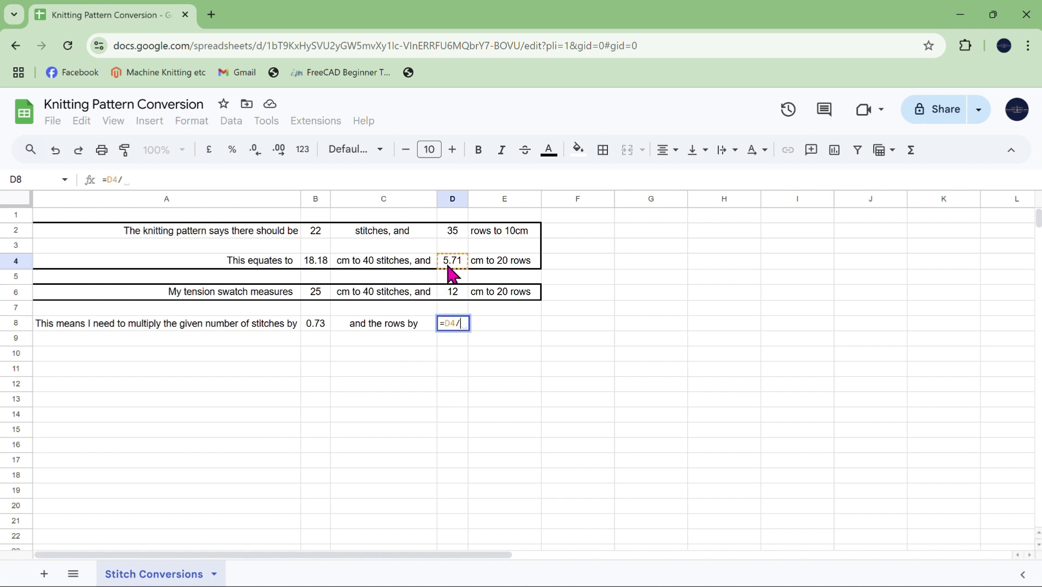
click(455, 295)
key(Return)
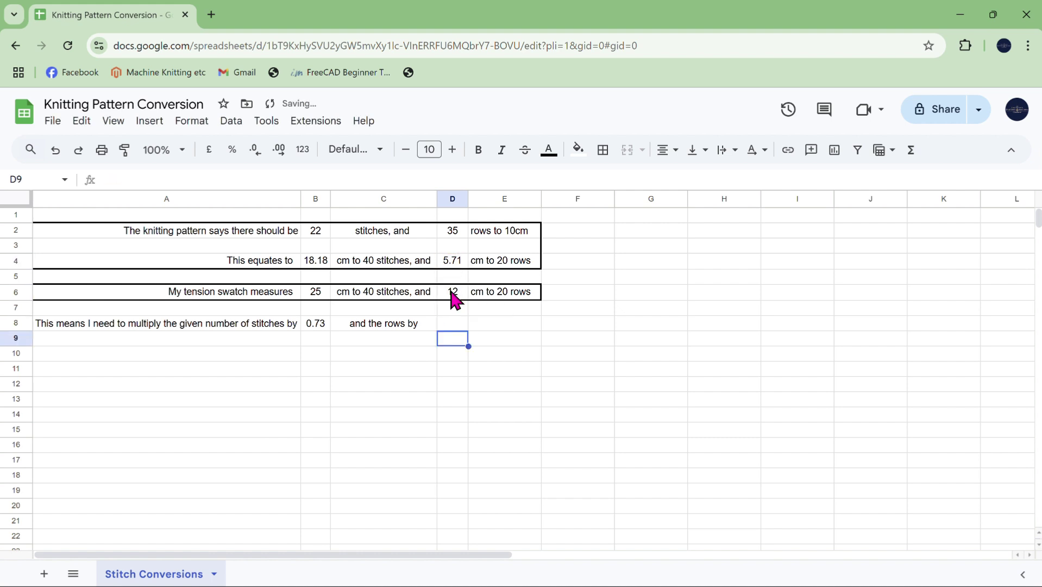
- Reduce the row multiplier in D8 to two decimal places
click(456, 323)
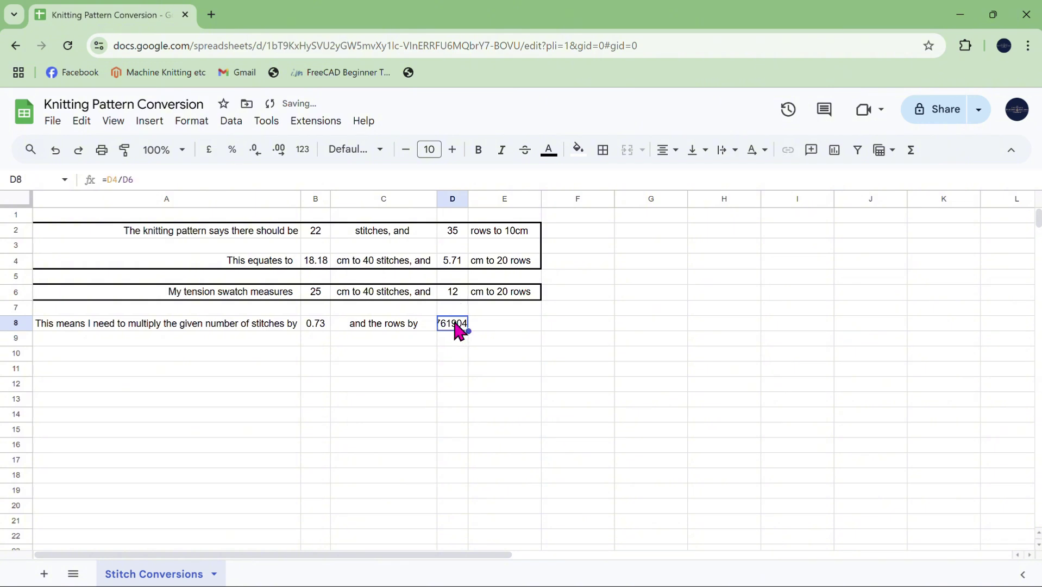
click(253, 157)
click(253, 158)
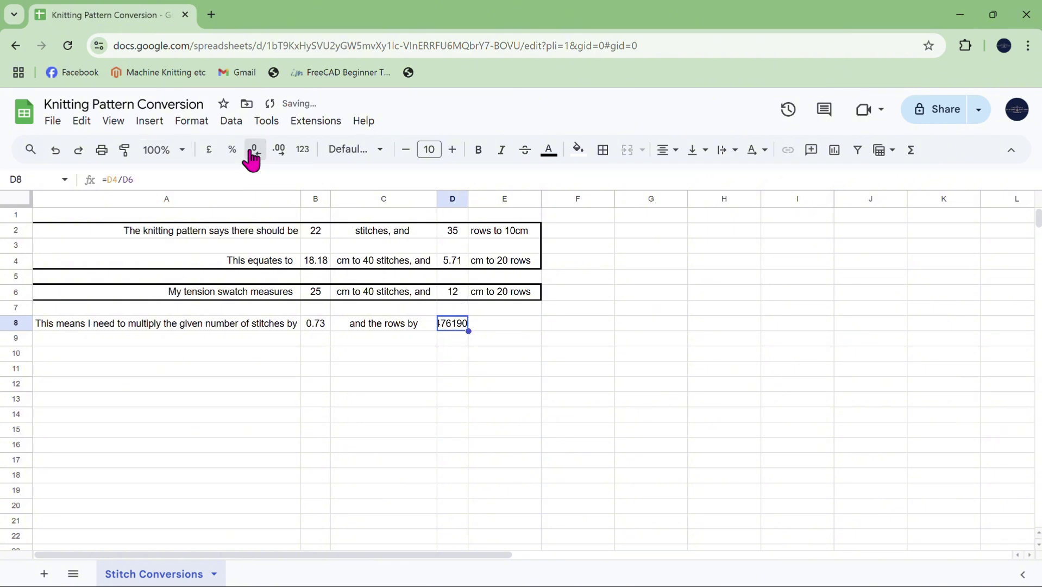
click(253, 157)
click(253, 157)
click(253, 158)
click(253, 158)
click(252, 152)
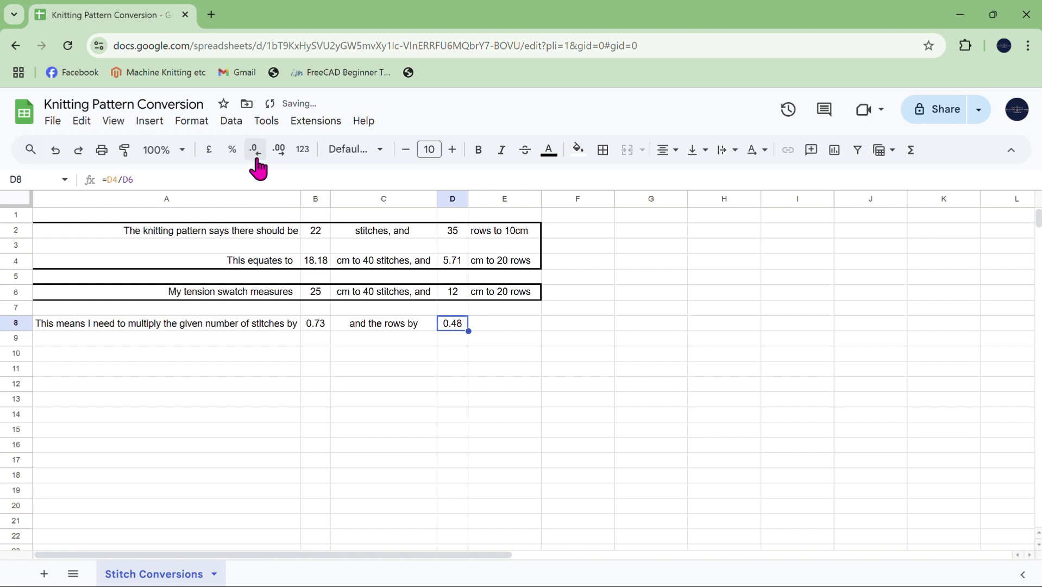
click(395, 383)
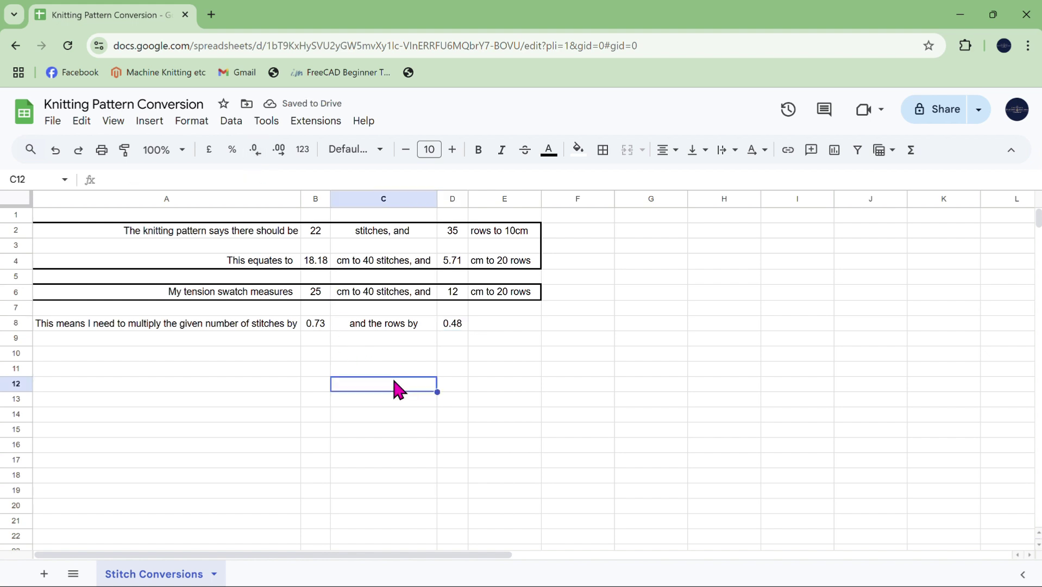
- Add an outer border around the multiplier row, A8:E8
drag(221, 326, 484, 321)
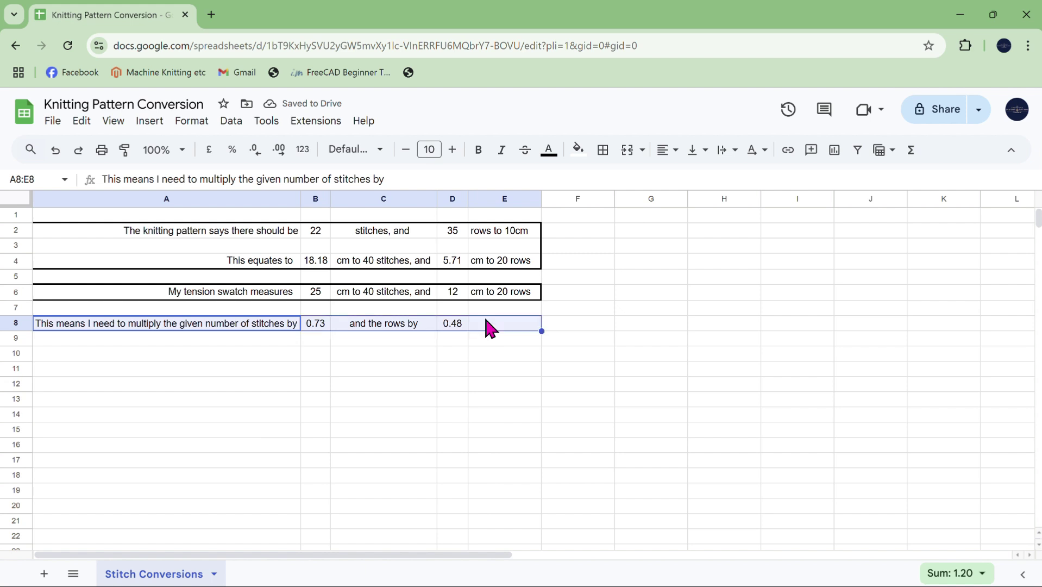
click(604, 152)
click(710, 189)
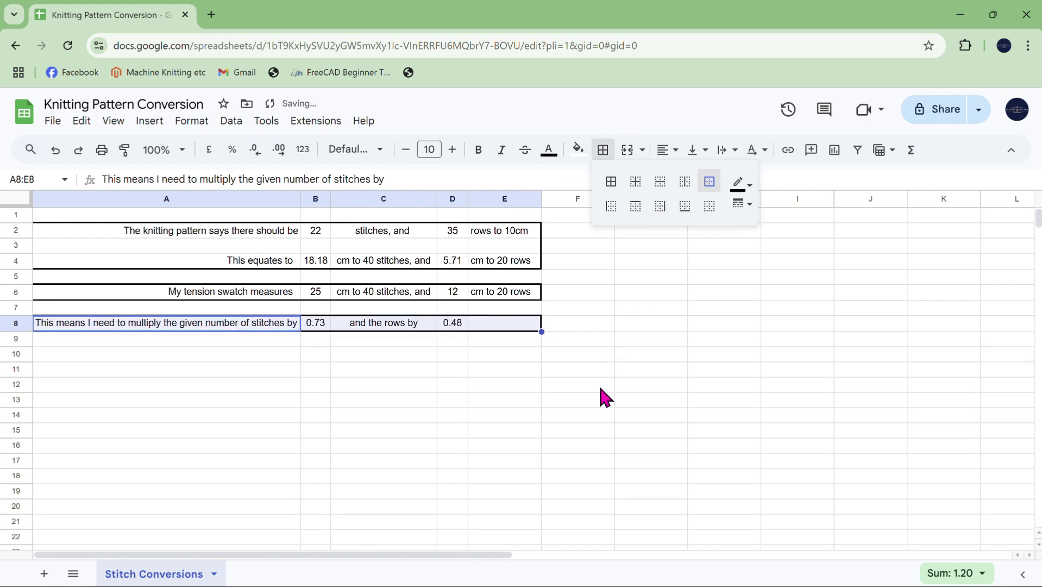
click(601, 388)
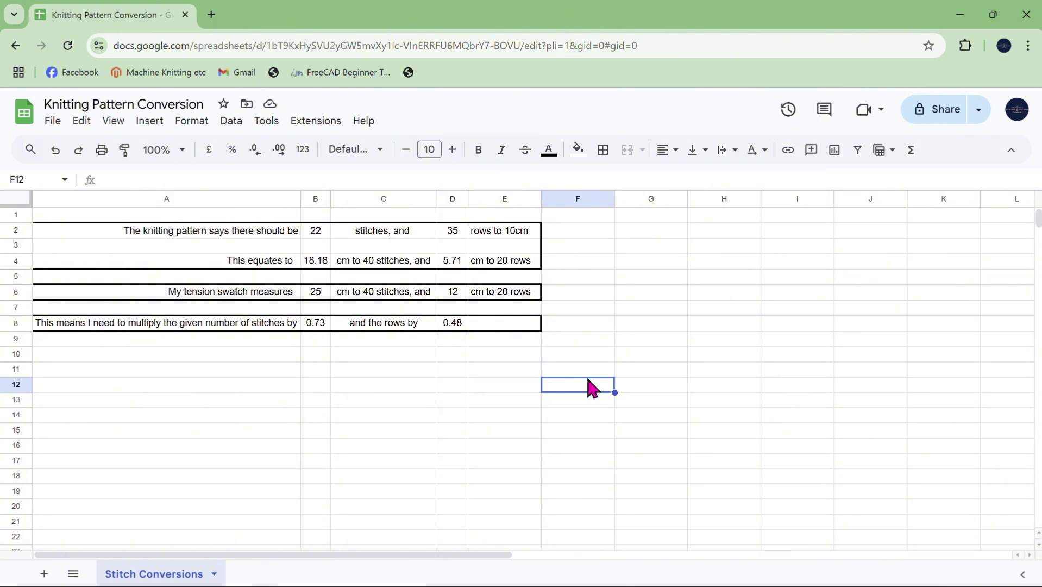
- Delete the empty row 3 between the pattern gauge and its converted measurements
click(15, 246)
right_click(16, 245)
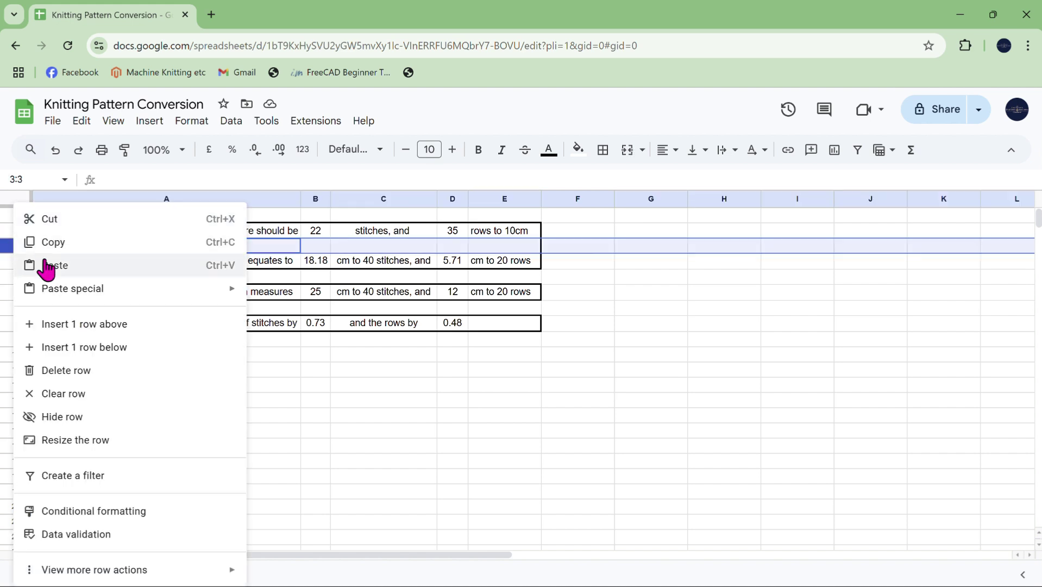
click(67, 371)
click(442, 402)
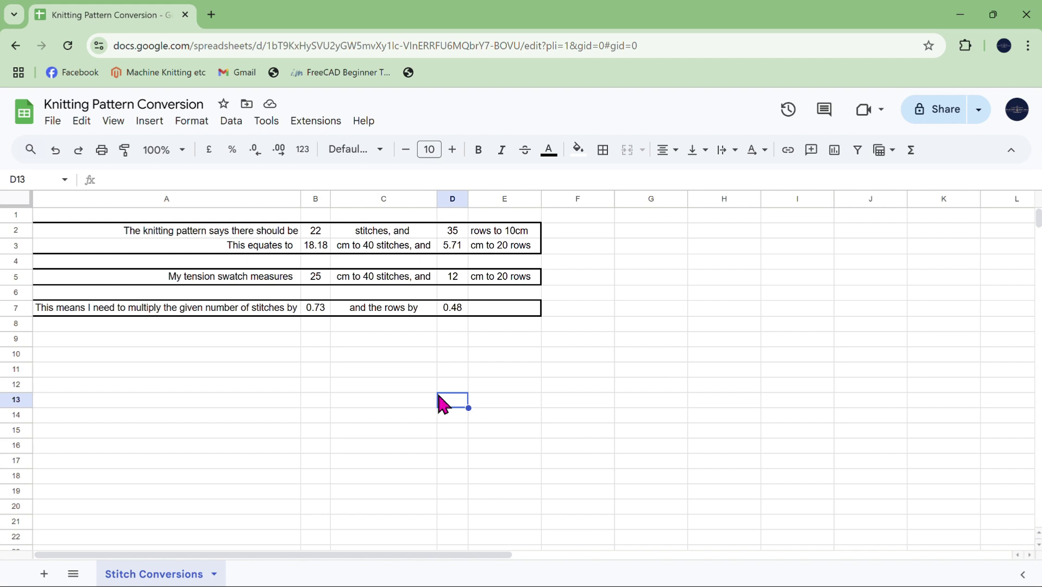
- Fill the pattern's stitch and row input cells, B2 and D2, with the same pale yellow
click(323, 235)
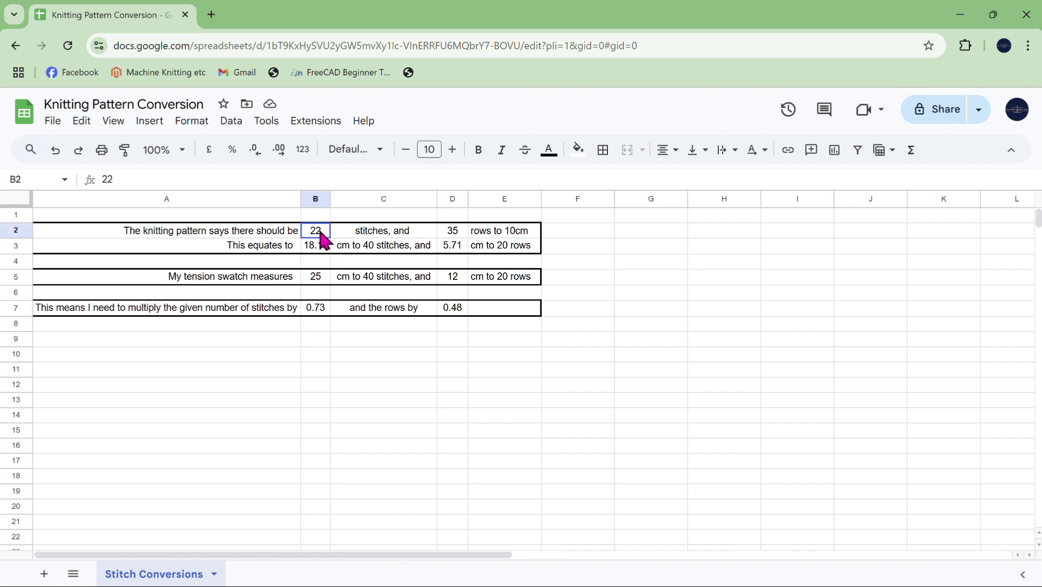
click(577, 149)
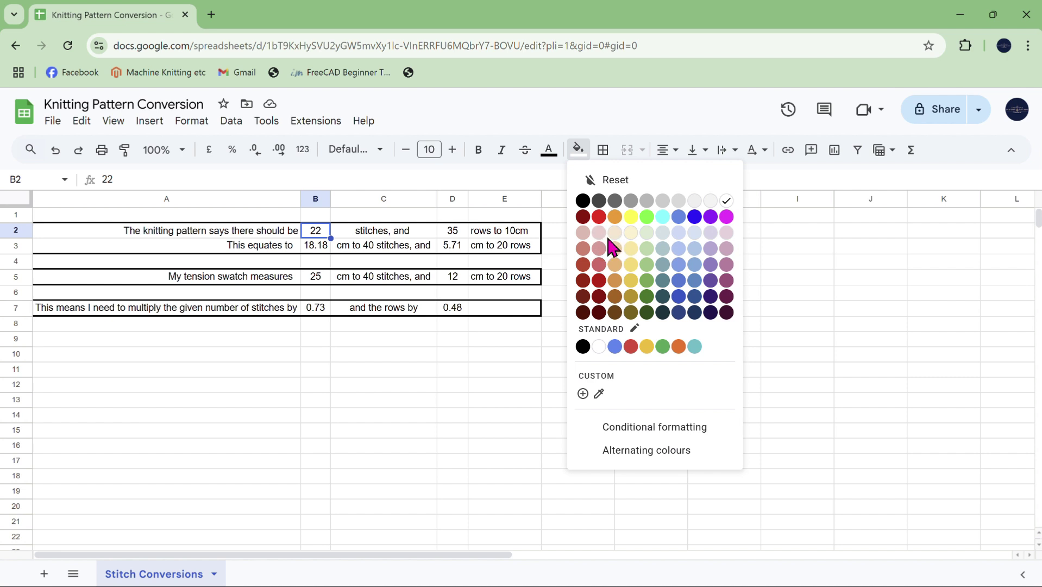
click(632, 234)
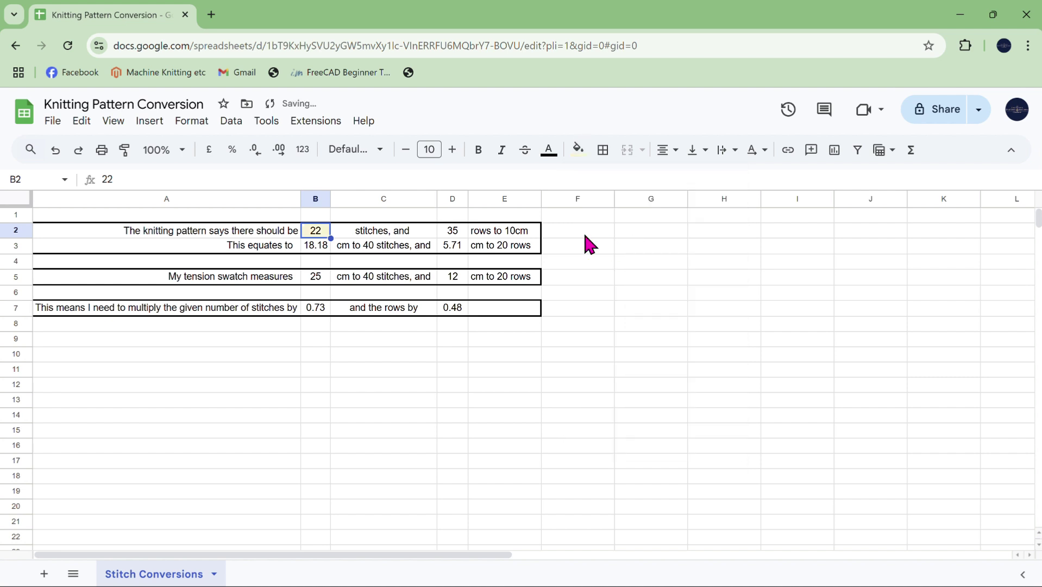
click(460, 232)
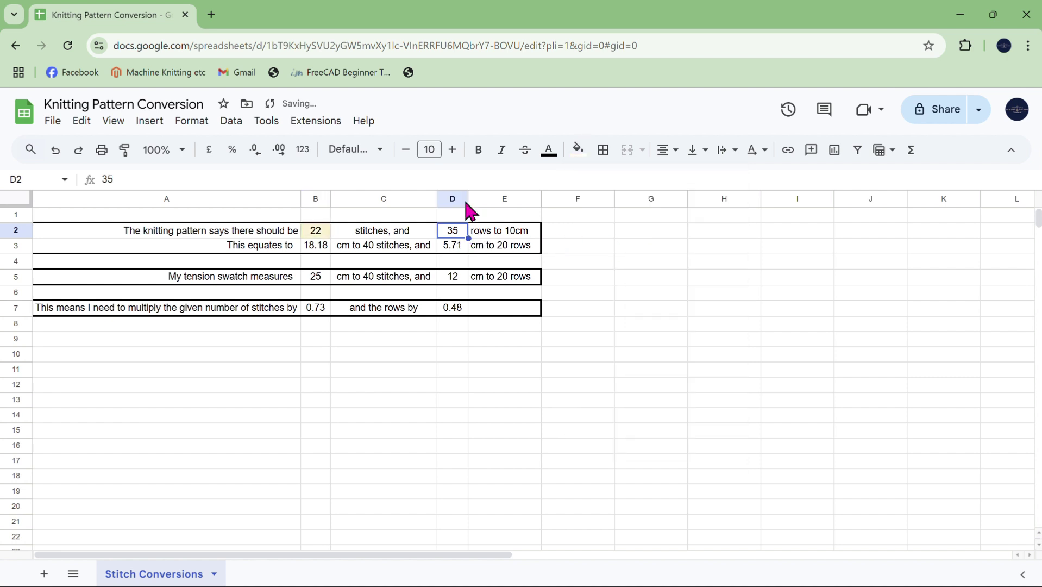
click(579, 150)
click(630, 248)
click(580, 150)
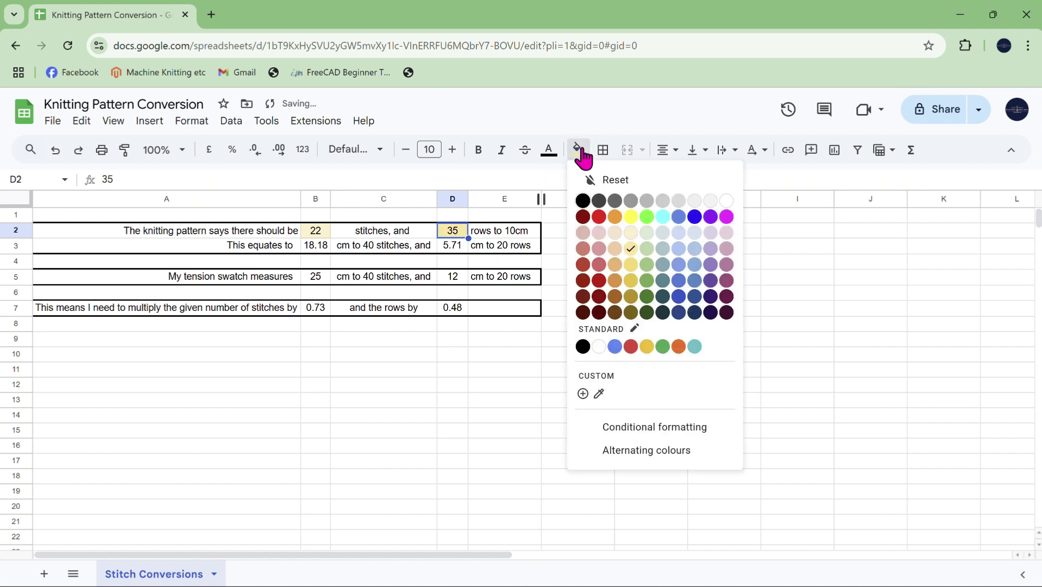
click(631, 249)
click(358, 356)
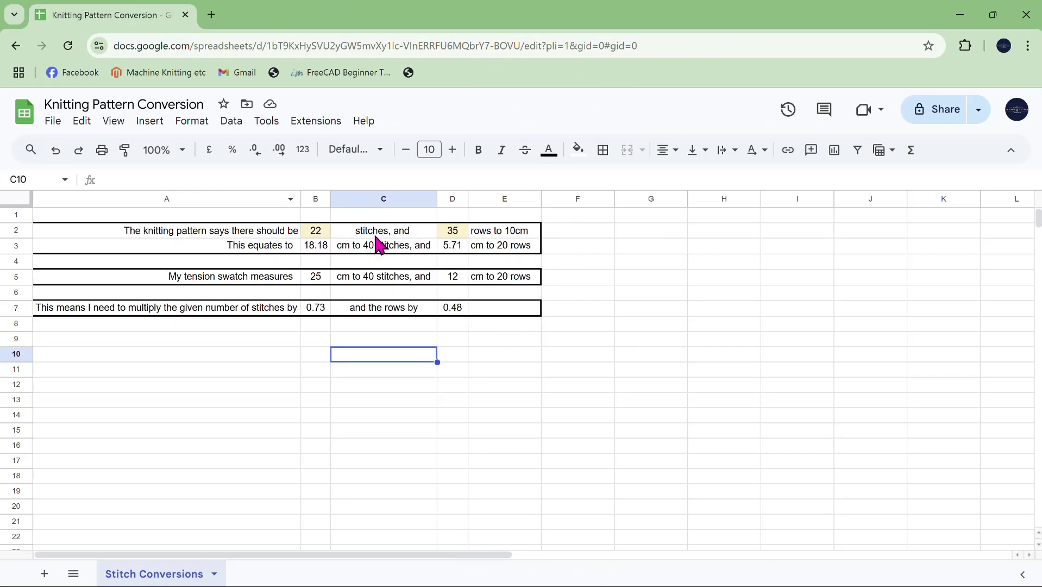
- Fill the tension swatch input cells, B5 and D5, with the same pale cornflower blue
click(320, 281)
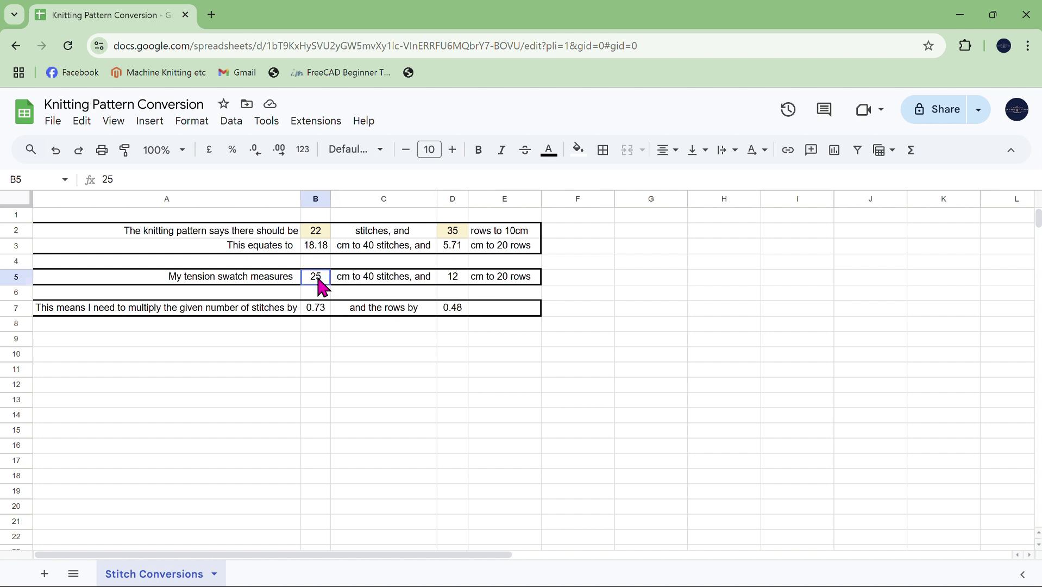
click(581, 150)
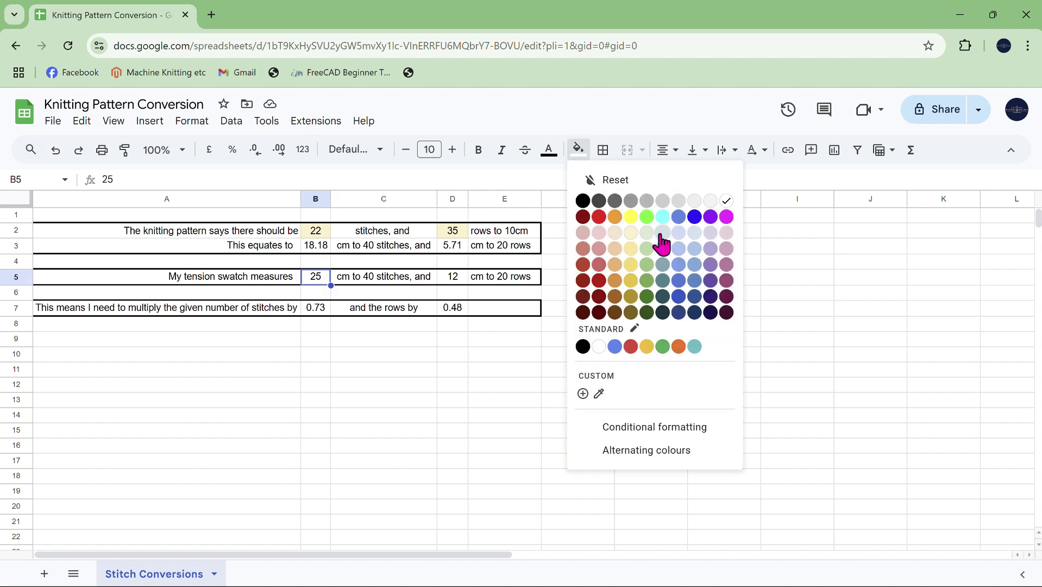
click(661, 234)
click(579, 151)
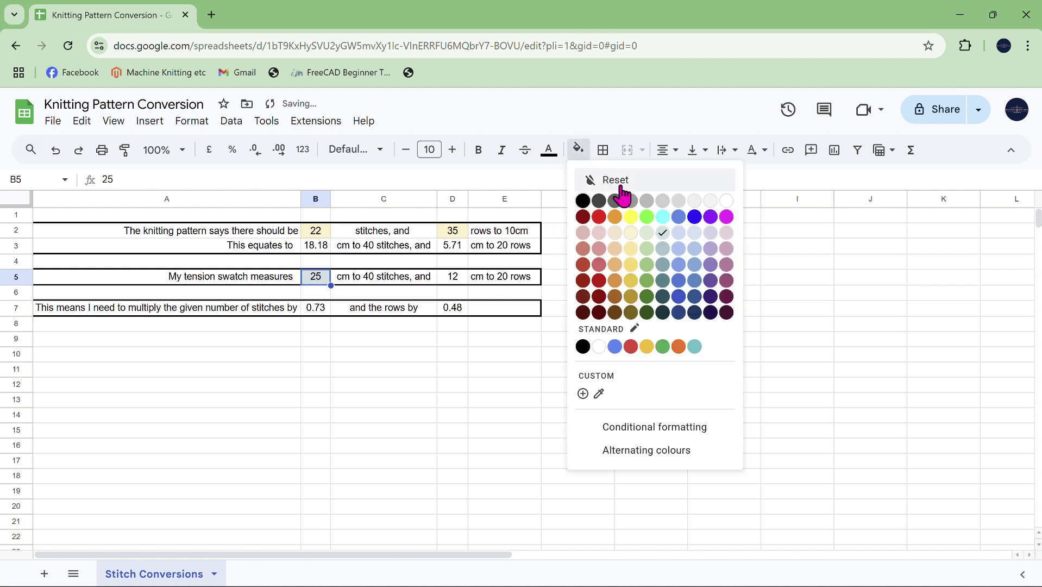
click(680, 233)
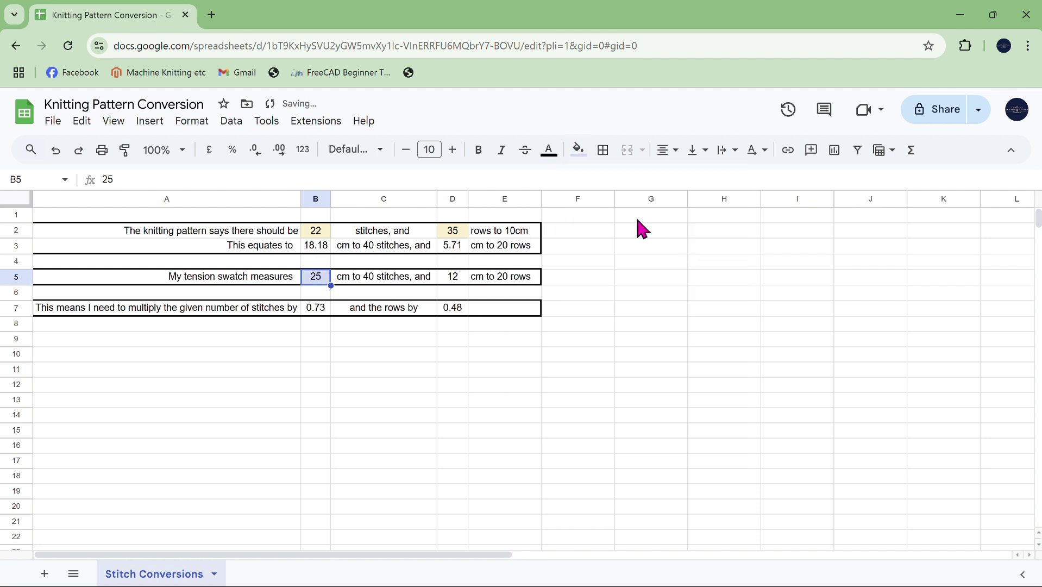
click(453, 280)
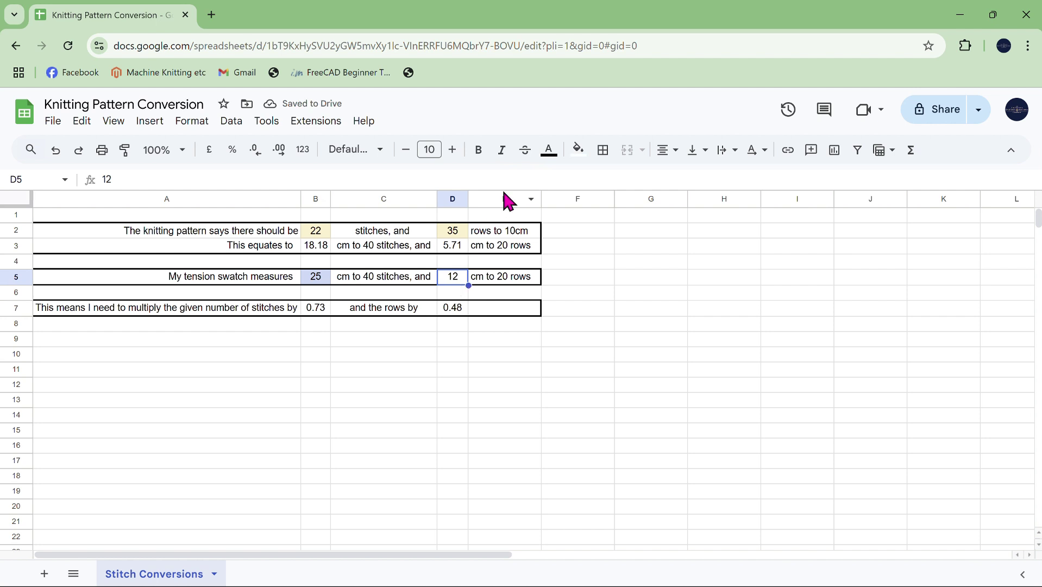
click(581, 152)
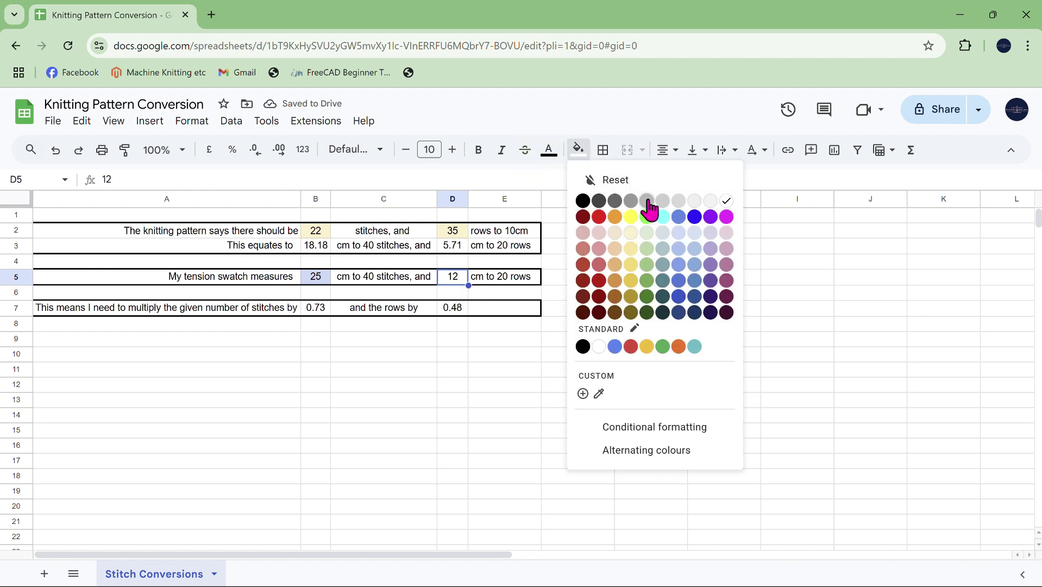
click(679, 232)
click(432, 358)
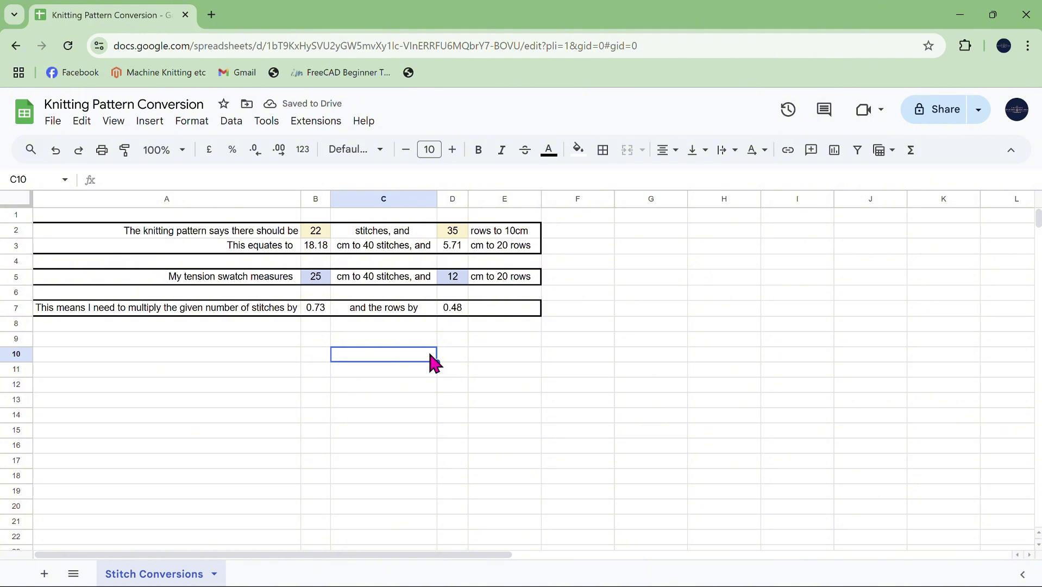
- Change the swatch's stitch measurement in B5 to 28 cm
click(316, 277)
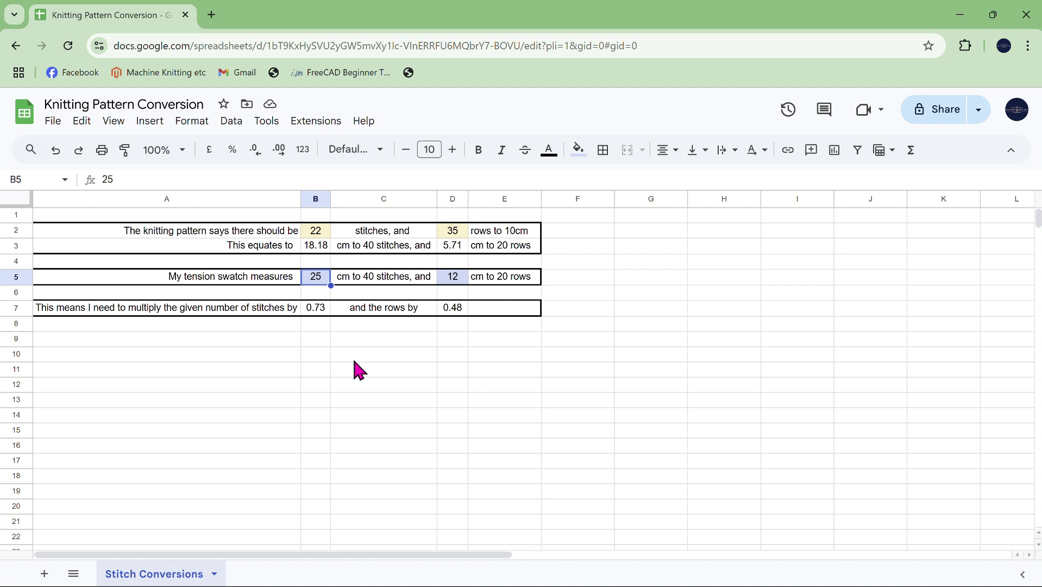
text(28)
key(Return)
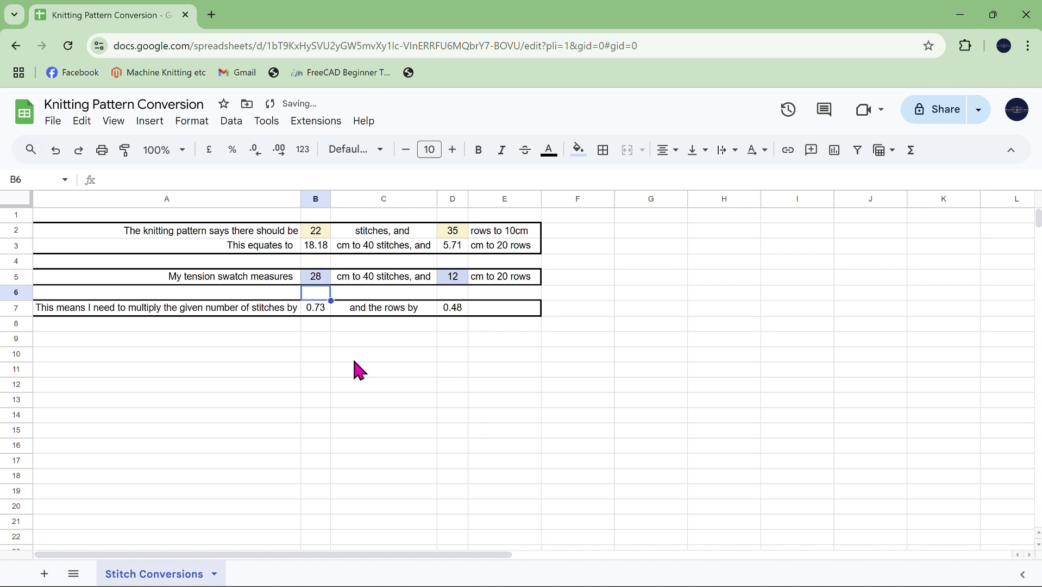